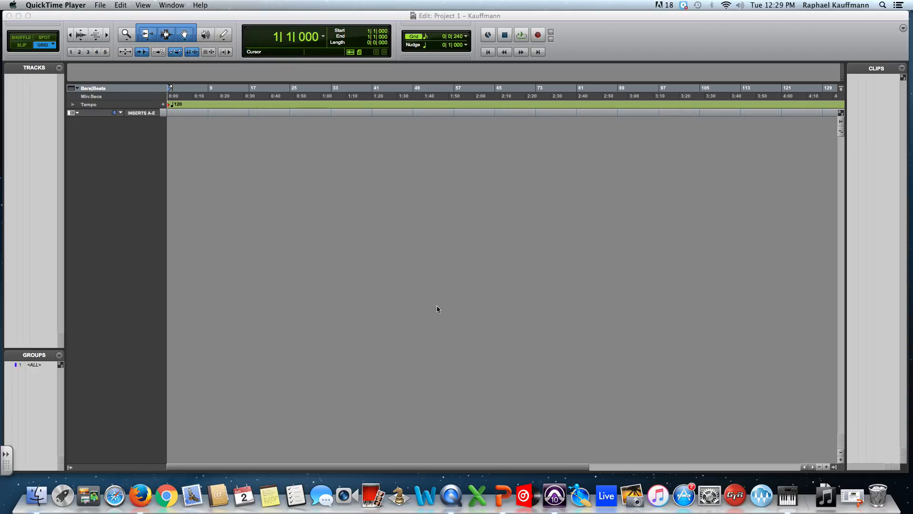
Find the MIDI file "Bob Marley - EXODUS.MID" by searching for "exodus" and open it for import.
{"action": "left_click", "coordinate": [336, 165]}
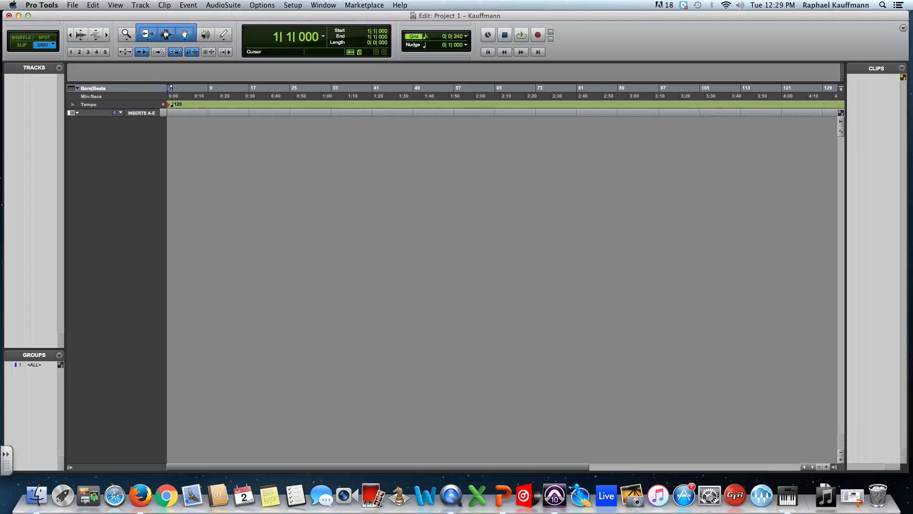
{"action": "left_click", "coordinate": [73, 5]}
{"action": "mouse_move", "coordinate": [95, 136]}
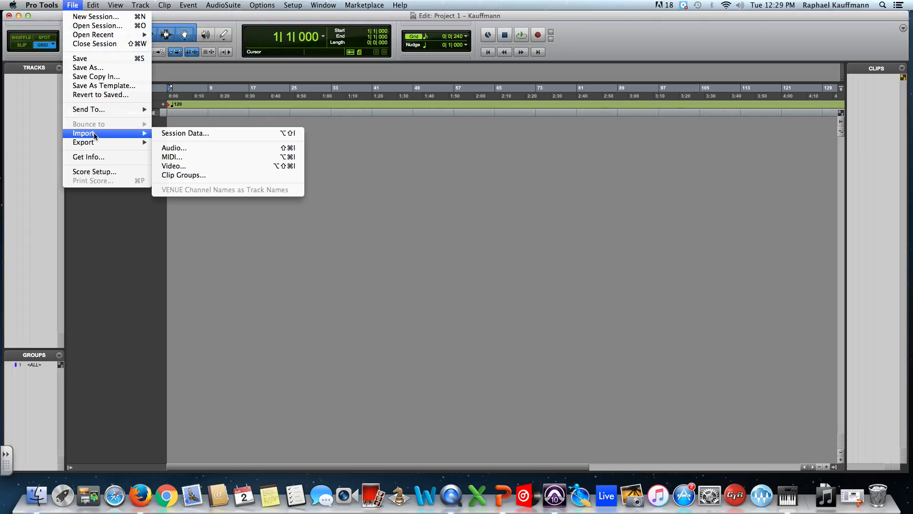
{"action": "left_click", "coordinate": [182, 157]}
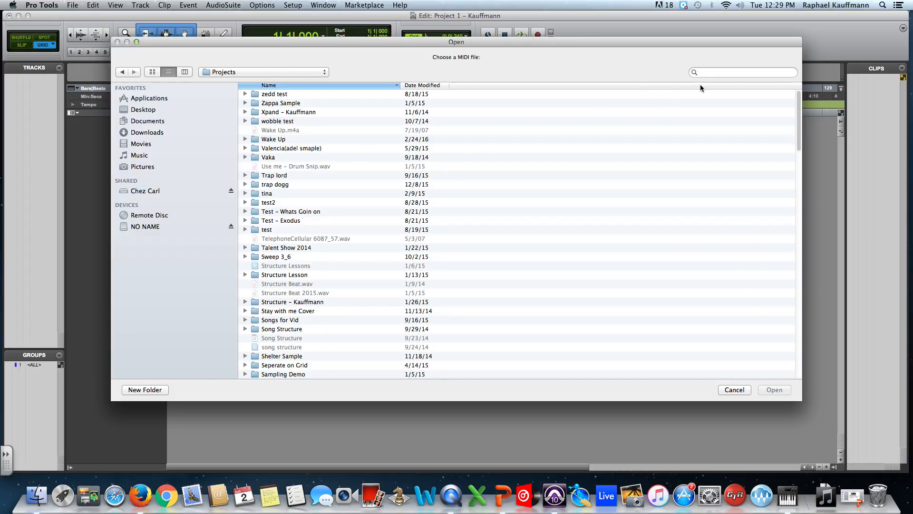
{"action": "left_click", "coordinate": [718, 72]}
{"action": "type", "text": "exodi"}
{"action": "key", "text": "BackSpace"}
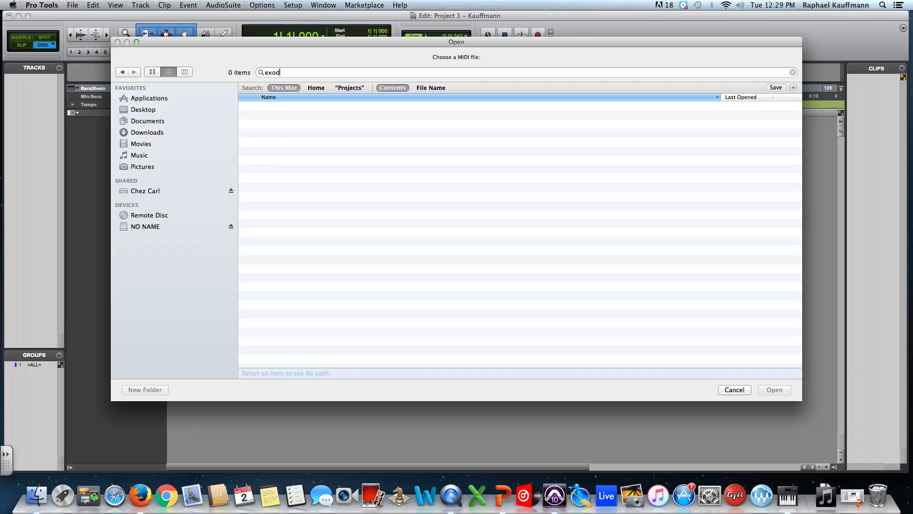
{"action": "type", "text": "us"}
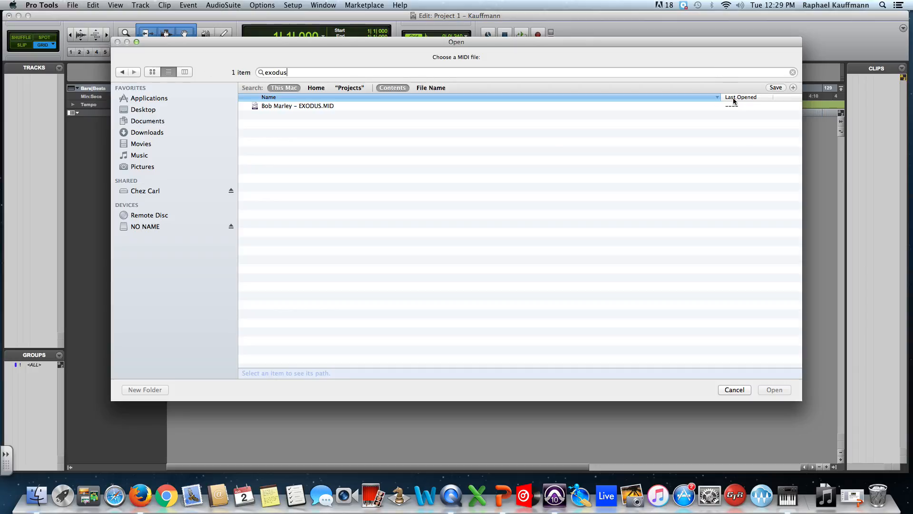
{"action": "left_click", "coordinate": [289, 106]}
{"action": "left_click", "coordinate": [770, 392]}
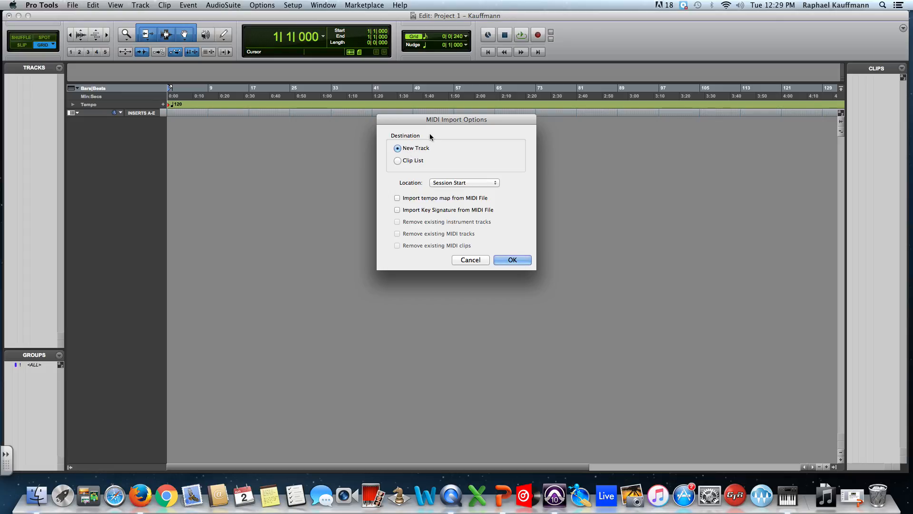
Import the MIDI file with the Clip List as destination, and widen the clip list to show the full clip names.
{"action": "left_click", "coordinate": [406, 161]}
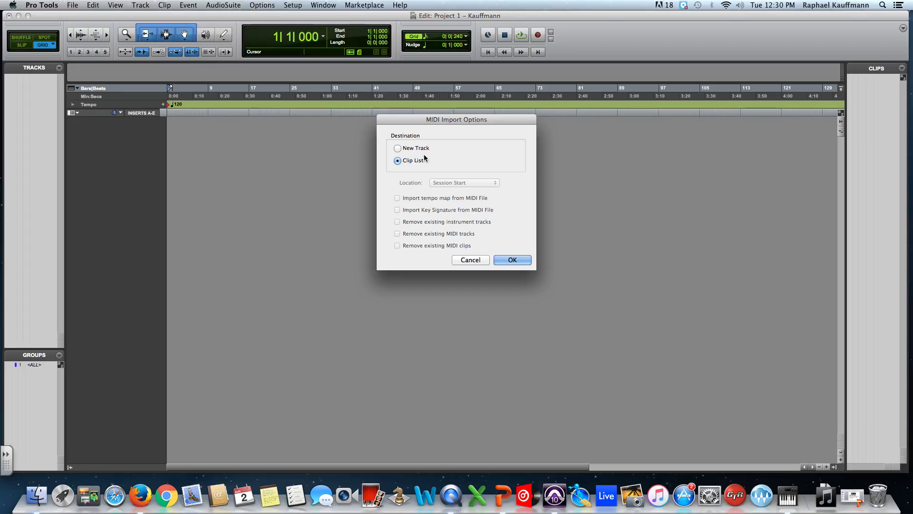
{"action": "left_click", "coordinate": [511, 261]}
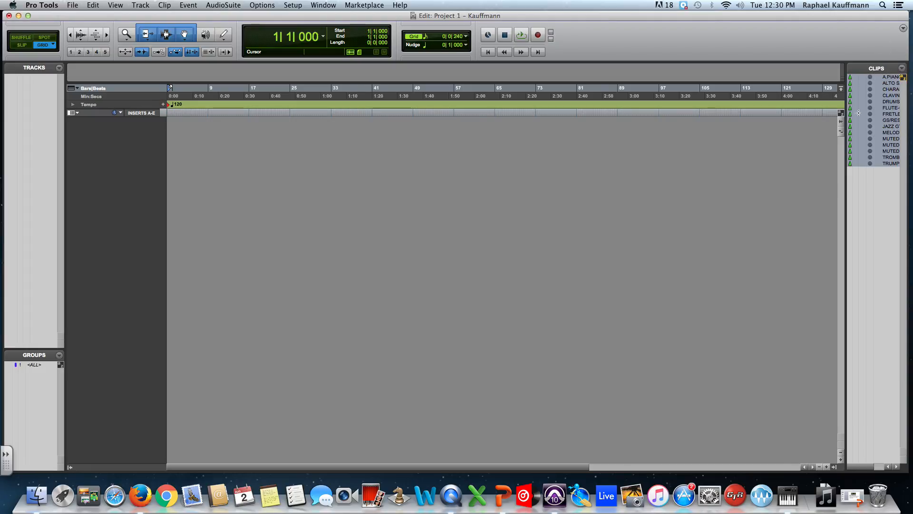
{"action": "left_click_drag", "start_coordinate": [845, 185], "coordinate": [816, 183]}
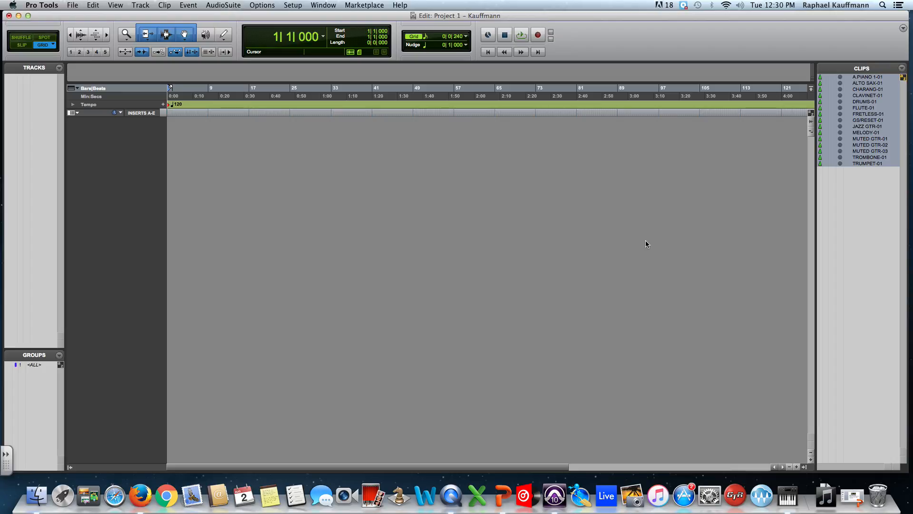
{"action": "left_click", "coordinate": [835, 109]}
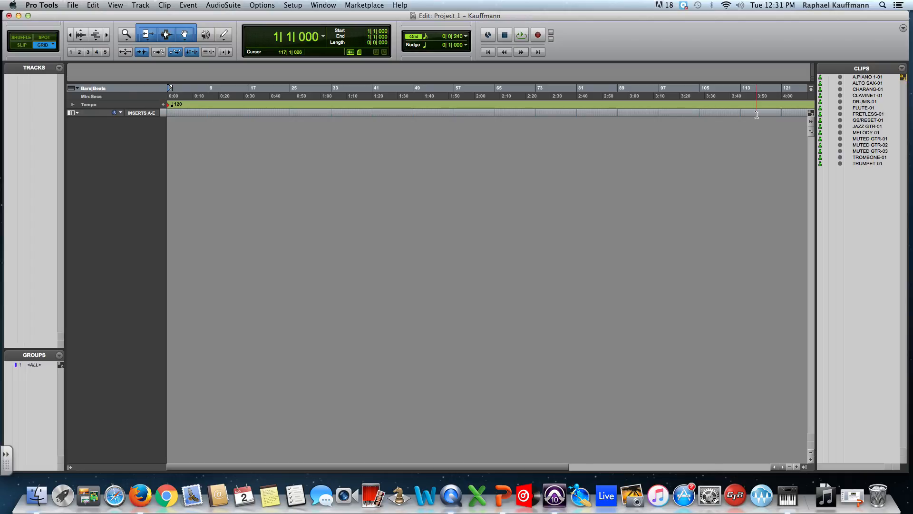
Create 15 new mono instrument tracks with the Ticks timebase.
{"action": "left_click", "coordinate": [140, 5]}
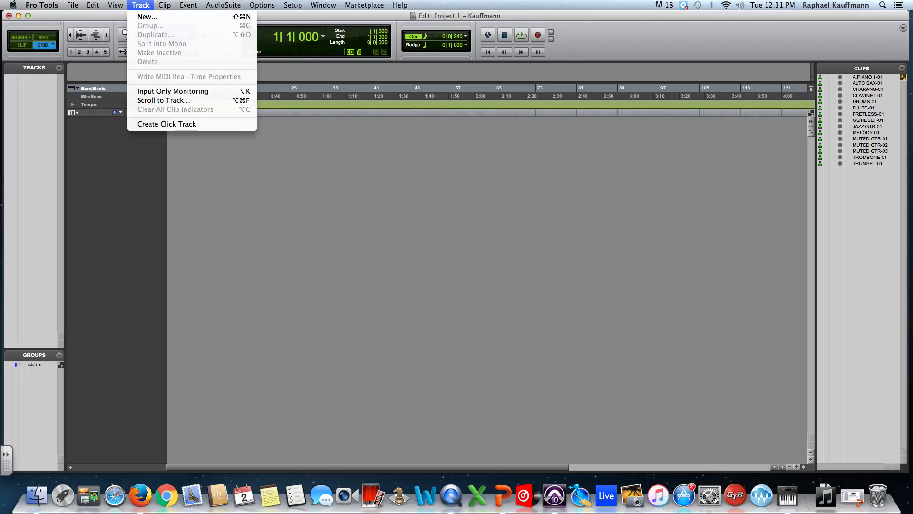
{"action": "left_click", "coordinate": [154, 18]}
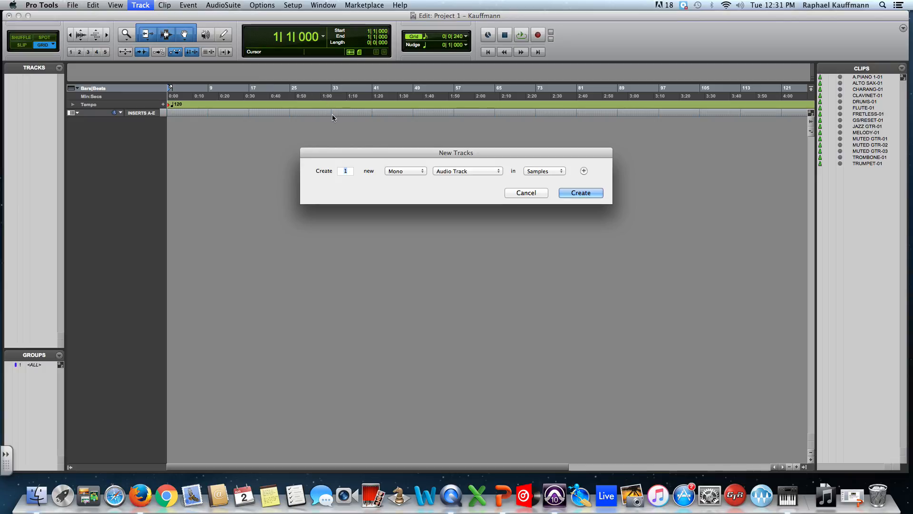
{"action": "type", "text": "15"}
{"action": "left_click", "coordinate": [473, 171]}
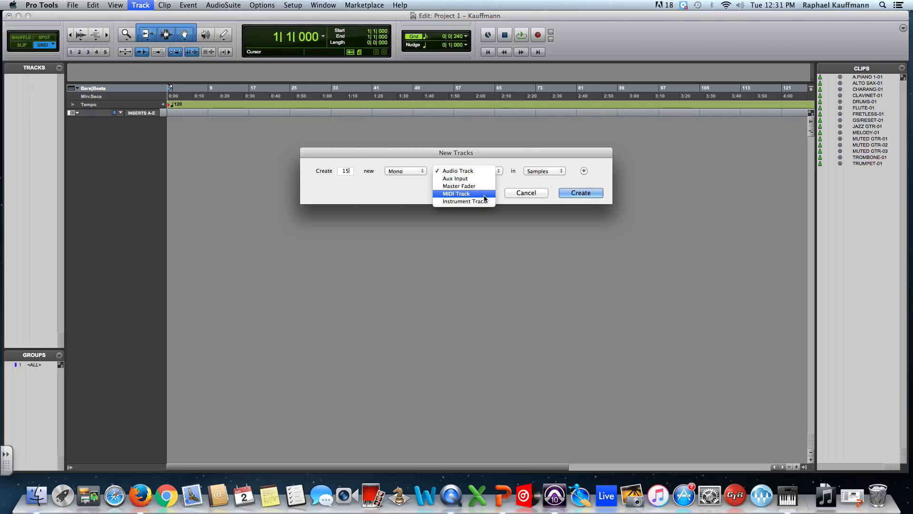
{"action": "left_click", "coordinate": [471, 202]}
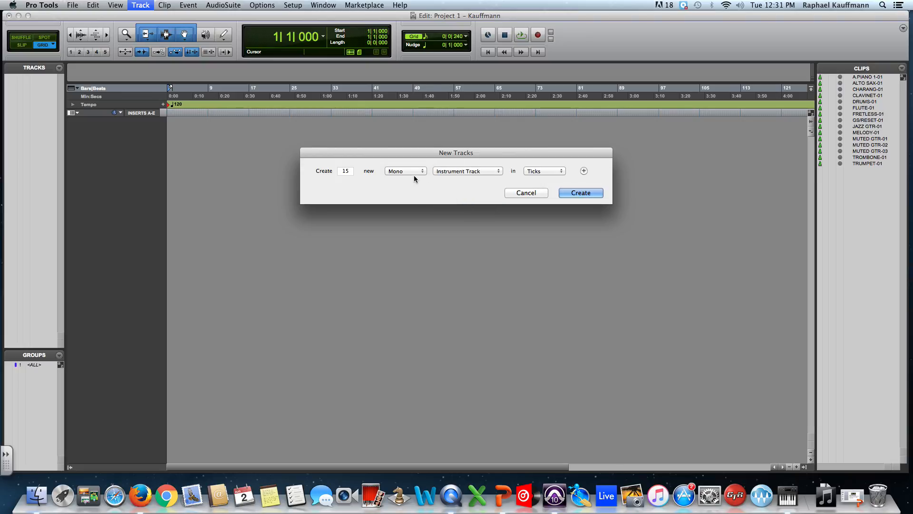
{"action": "left_click", "coordinate": [581, 193]}
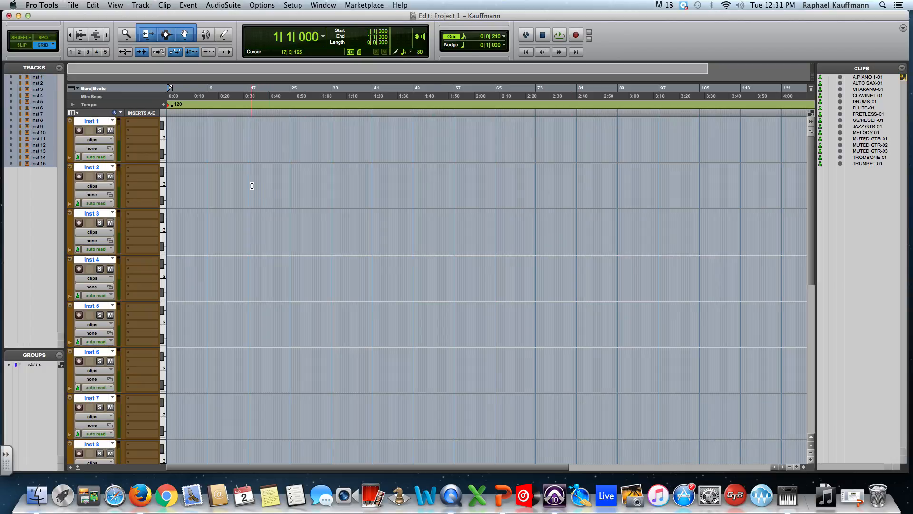
Set the height of all instrument tracks to small.
{"action": "left_click", "coordinate": [162, 136]}
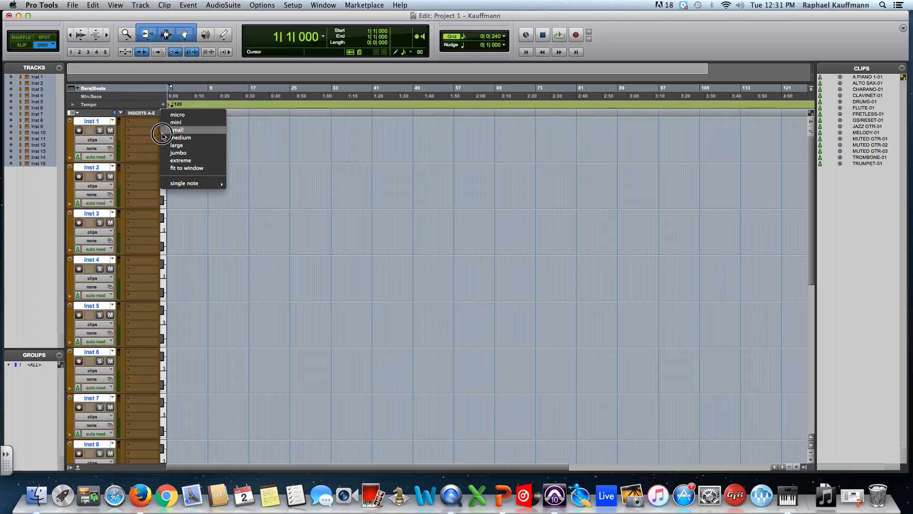
{"action": "left_click", "coordinate": [187, 131]}
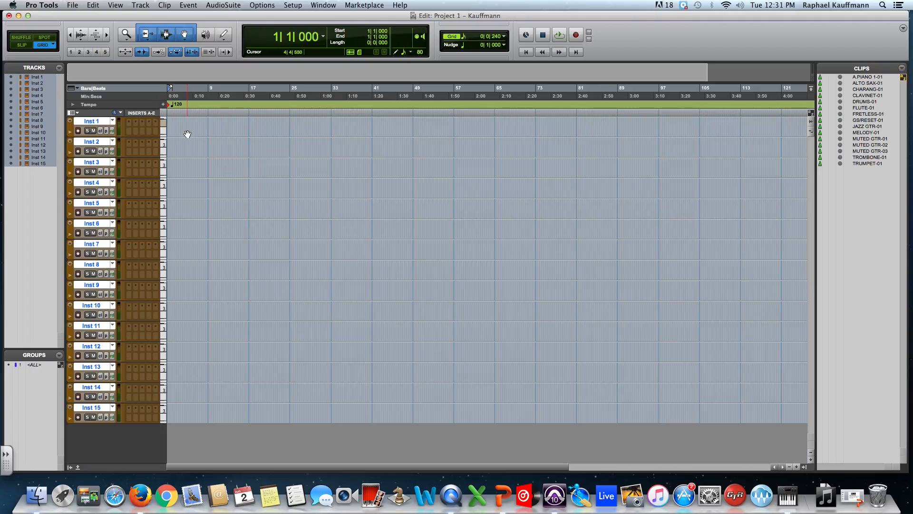
{"action": "left_click", "coordinate": [232, 159]}
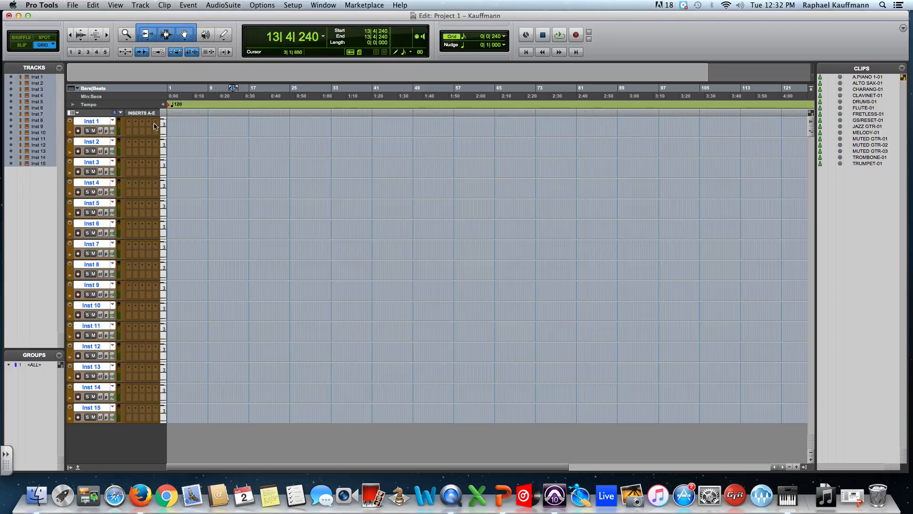
Name the first five tracks A Piano, Alto Sax, Charang, Clav and Drums.
{"action": "double_click", "coordinate": [107, 122]}
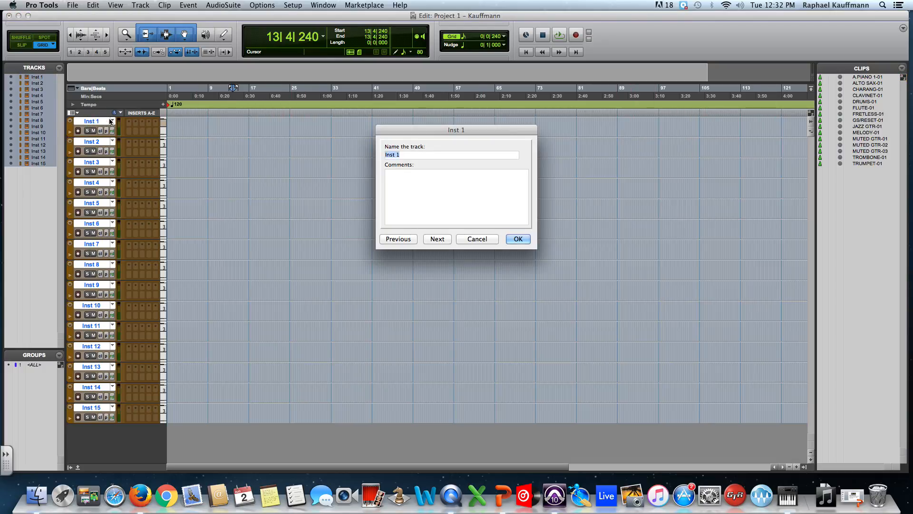
{"action": "type", "text": "A Piano"}
{"action": "left_click", "coordinate": [431, 240]}
{"action": "type", "text": "Alto Sax"}
{"action": "left_click", "coordinate": [436, 239]}
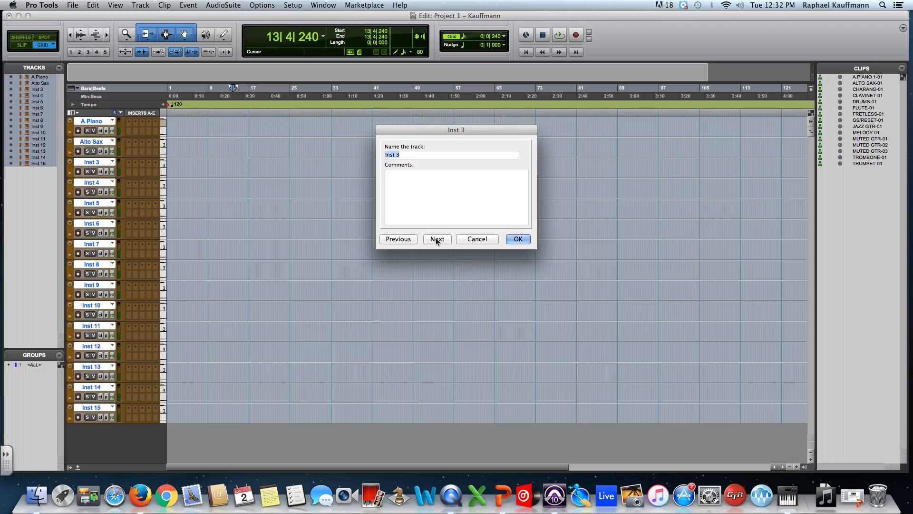
{"action": "type", "text": "Charang"}
{"action": "left_click", "coordinate": [429, 241]}
{"action": "type", "text": "Clav"}
{"action": "left_click", "coordinate": [432, 239]}
{"action": "type", "text": "Drums"}
{"action": "left_click", "coordinate": [437, 239]}
Name tracks six to nine Flute, Bass, Reset and GTR.
{"action": "type", "text": "Flute"}
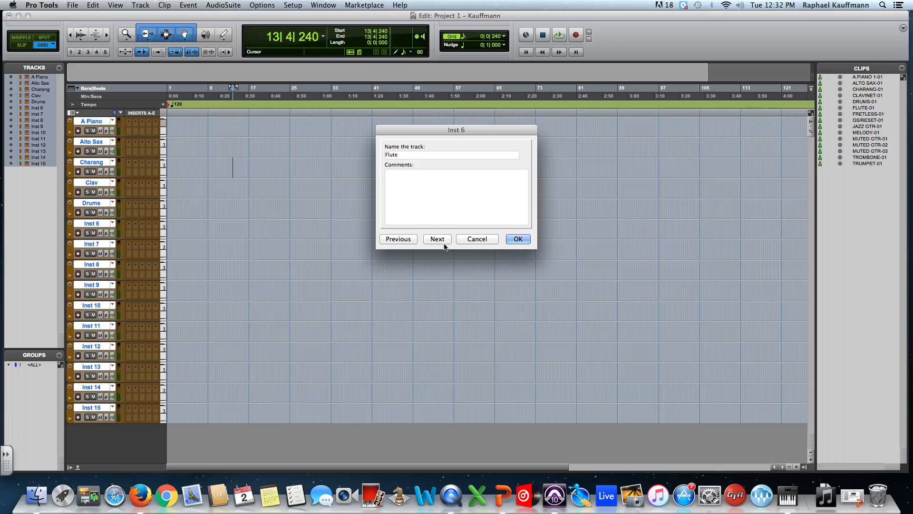
{"action": "left_click", "coordinate": [443, 241]}
{"action": "type", "text": "Bass"}
{"action": "left_click", "coordinate": [436, 239]}
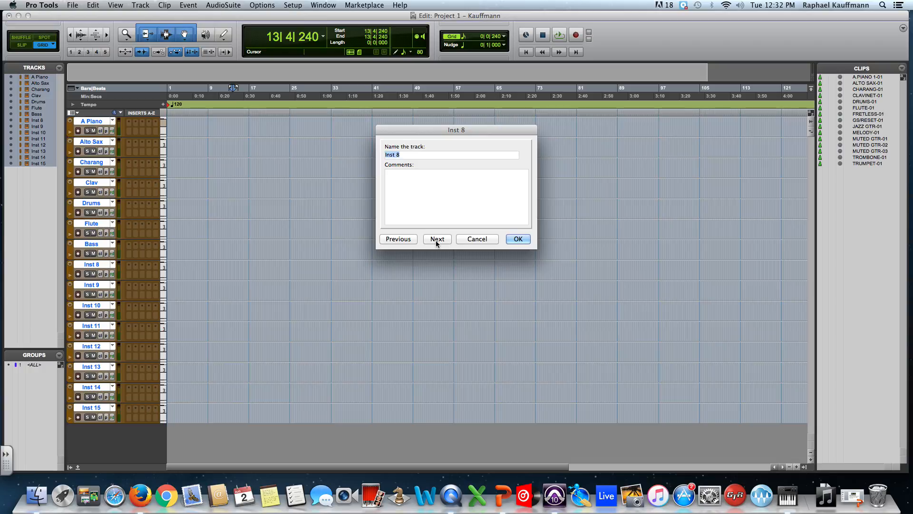
{"action": "type", "text": "Reset"}
{"action": "left_click", "coordinate": [436, 239]}
{"action": "type", "text": "GTR"}
{"action": "left_click", "coordinate": [432, 239]}
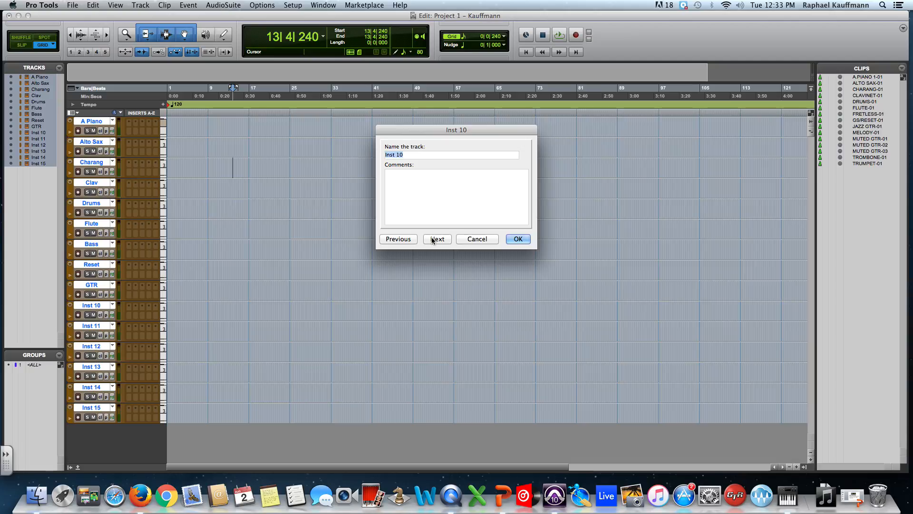
Name tracks ten to thirteen Melody, GTR M1, GTR M2 and GTR M3.
{"action": "type", "text": "Melpdy"}
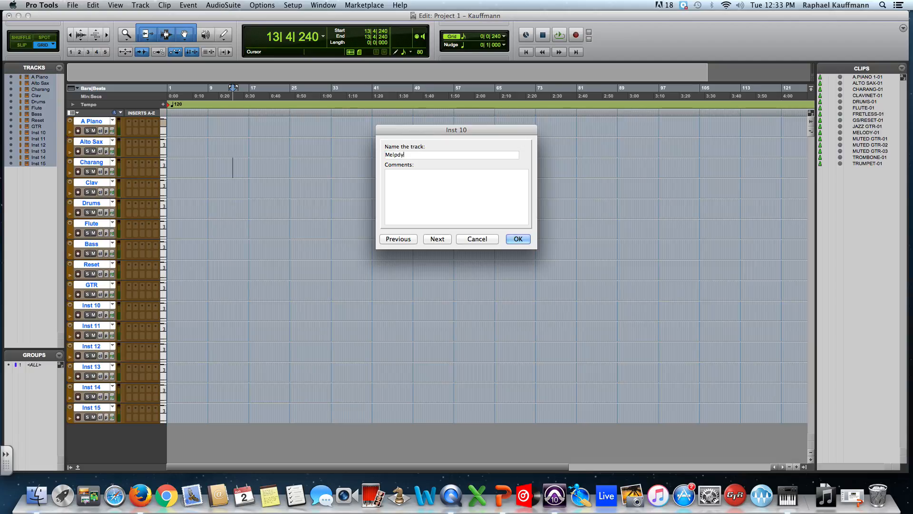
{"action": "key", "text": "BackSpace"}
{"action": "type", "text": "y"}
{"action": "left_click", "coordinate": [436, 238]}
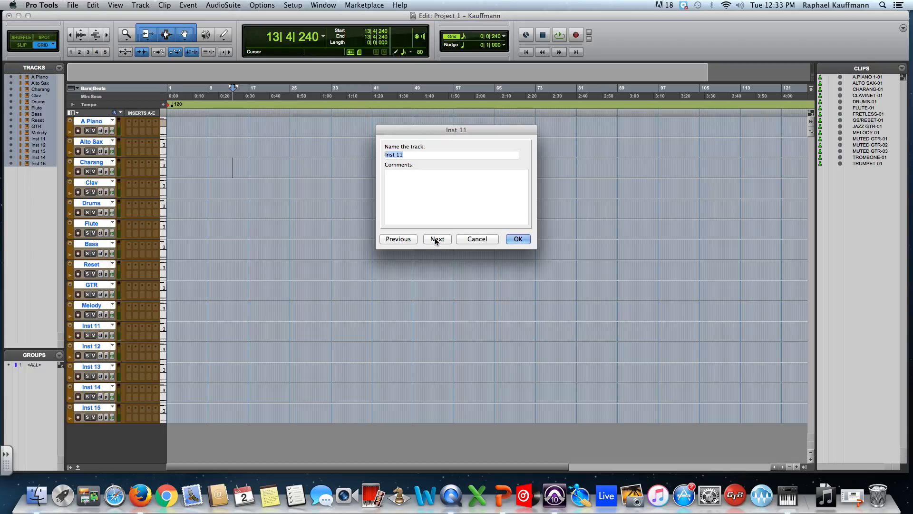
{"action": "type", "text": "GTR"}
{"action": "left_click", "coordinate": [434, 240]}
{"action": "type", "text": "GTR M2"}
{"action": "left_click", "coordinate": [430, 238]}
{"action": "type", "text": "GTR"}
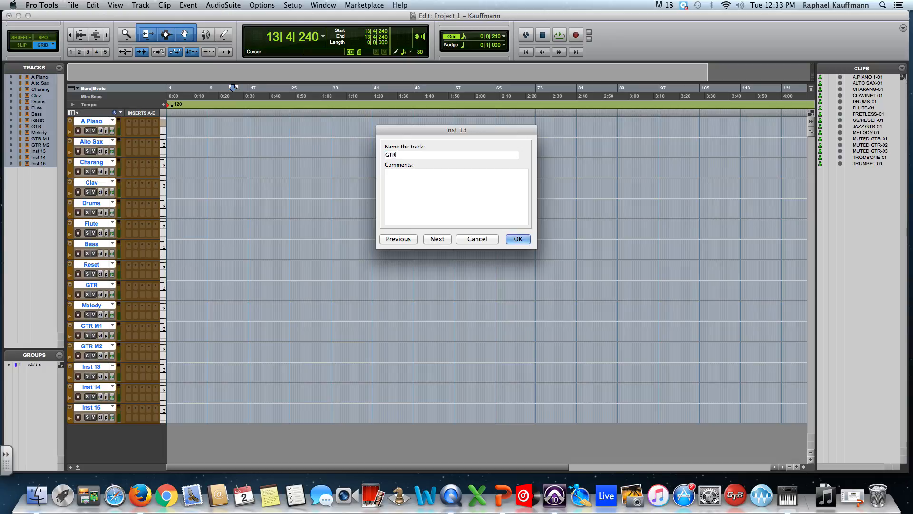
{"action": "type", "text": " M3"}
{"action": "left_click", "coordinate": [434, 239]}
Name the last two tracks Trombone and Trumpet, and close the naming dialog.
{"action": "type", "text": "Trombone"}
{"action": "left_click", "coordinate": [437, 239]}
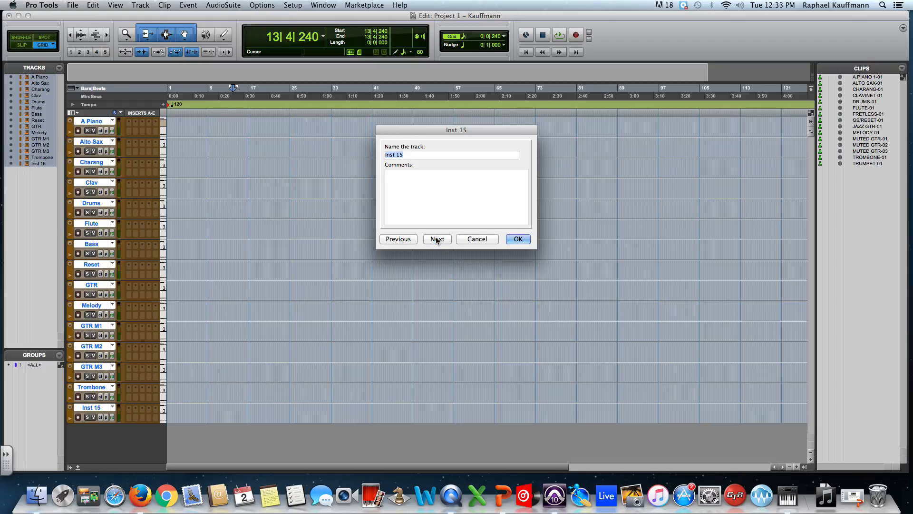
{"action": "type", "text": "Trumpet"}
{"action": "left_click", "coordinate": [517, 238]}
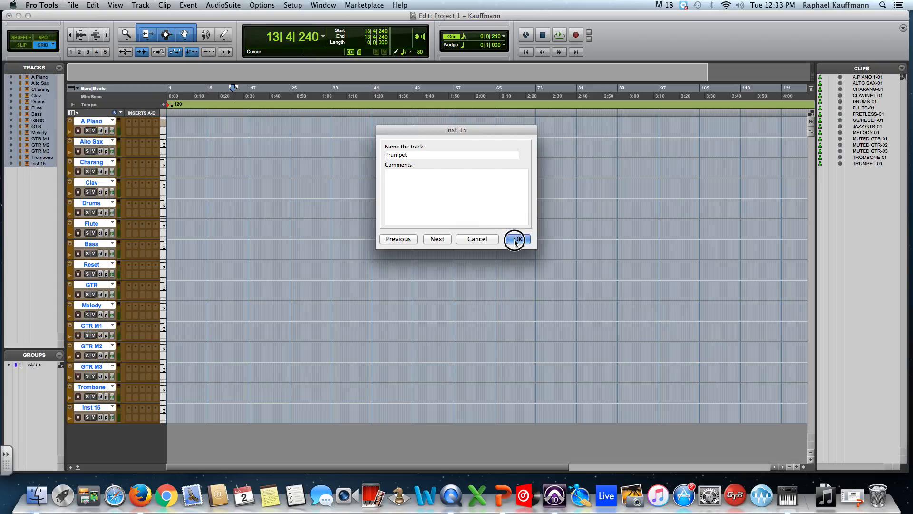
Move the Melody track directly above GTR and the Alto Sax track between GTR M3 and Trombone.
{"action": "left_click", "coordinate": [98, 285]}
{"action": "left_click", "coordinate": [101, 286]}
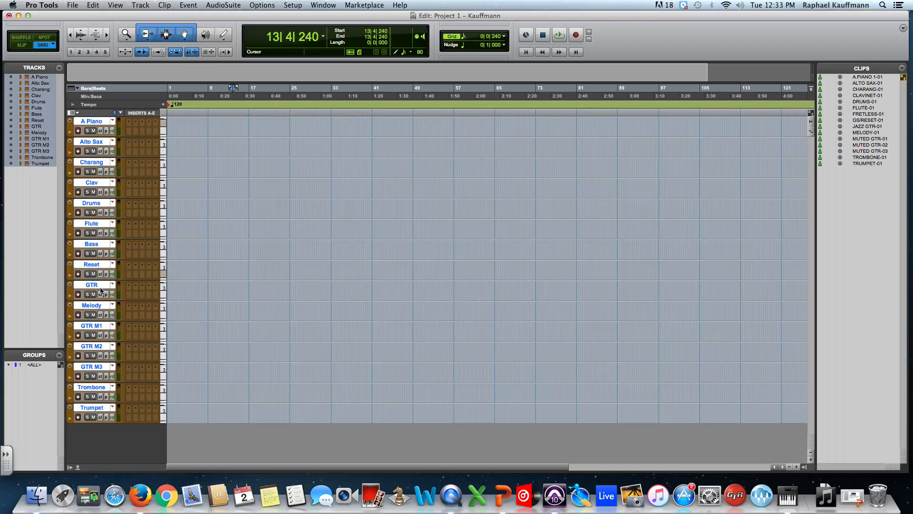
{"action": "left_click", "coordinate": [99, 285]}
{"action": "left_click", "coordinate": [105, 286]}
{"action": "left_click", "coordinate": [103, 266]}
{"action": "left_click", "coordinate": [103, 285]}
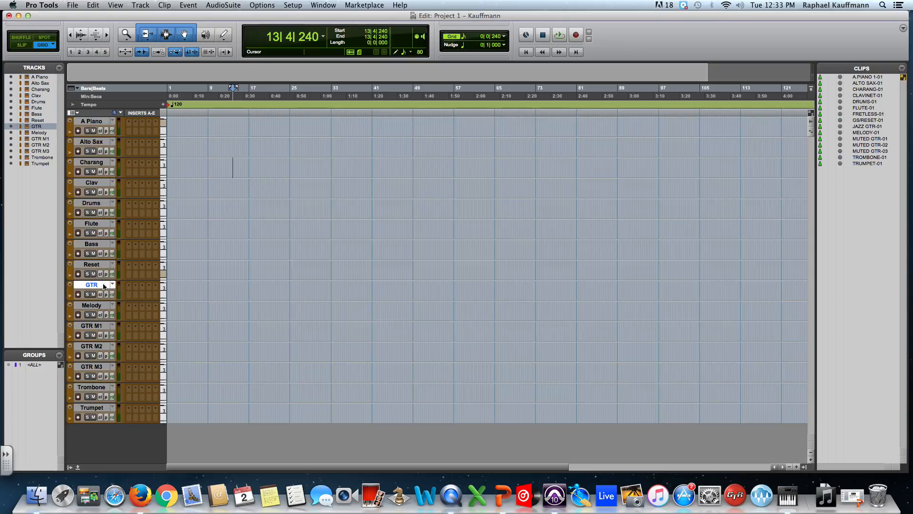
{"action": "left_click", "coordinate": [102, 305]}
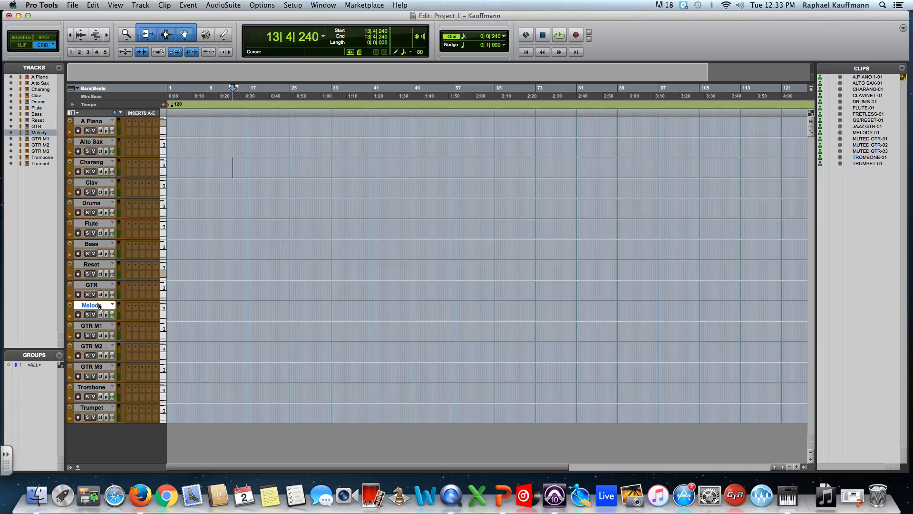
{"action": "left_click_drag", "start_coordinate": [105, 305], "coordinate": [98, 276]}
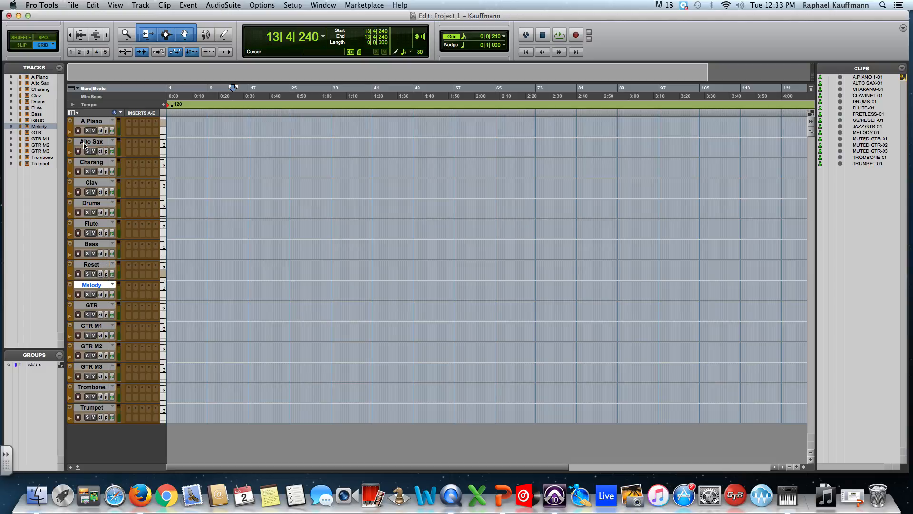
{"action": "left_click", "coordinate": [86, 143]}
{"action": "left_click_drag", "start_coordinate": [86, 142], "coordinate": [98, 383]}
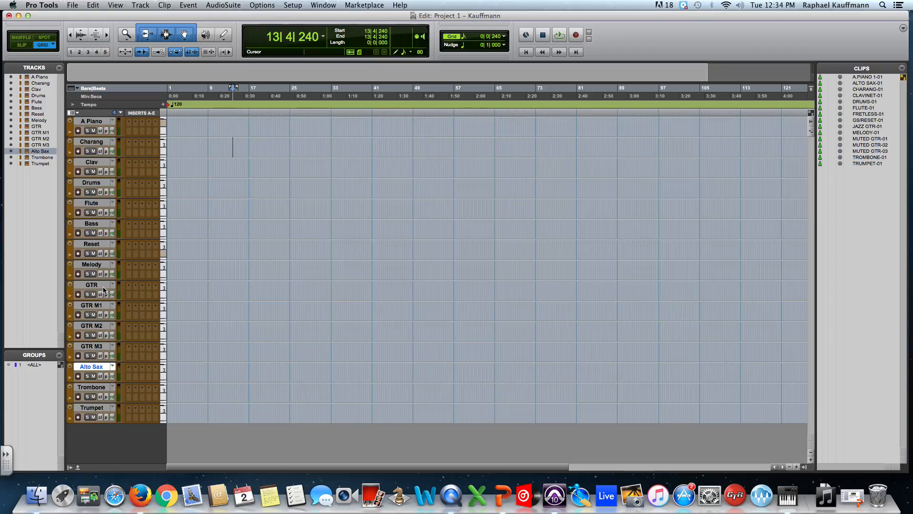
Move Drums and Bass to the top of the track order and Flute directly above Alto Sax.
{"action": "left_click_drag", "start_coordinate": [92, 183], "coordinate": [93, 119]}
{"action": "left_click", "coordinate": [91, 222]}
{"action": "left_click_drag", "start_coordinate": [91, 222], "coordinate": [90, 141]}
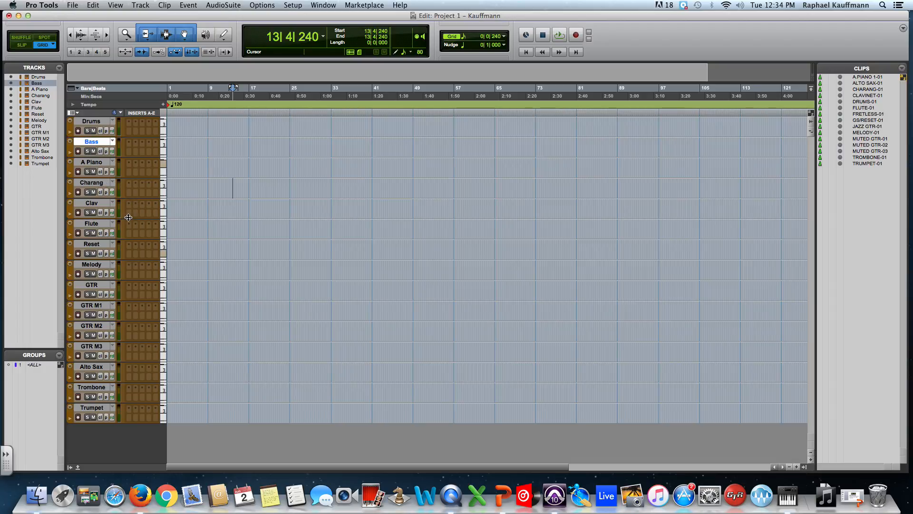
{"action": "left_click_drag", "start_coordinate": [106, 225], "coordinate": [113, 365]}
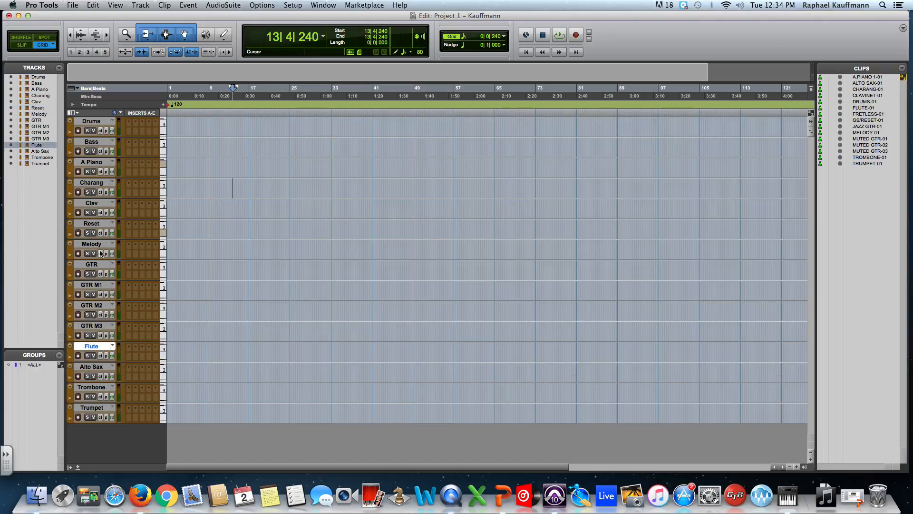
Move the Clav track directly above Charang and set the Drums track height to medium.
{"action": "left_click", "coordinate": [90, 205]}
{"action": "left_click_drag", "start_coordinate": [89, 207], "coordinate": [90, 189]}
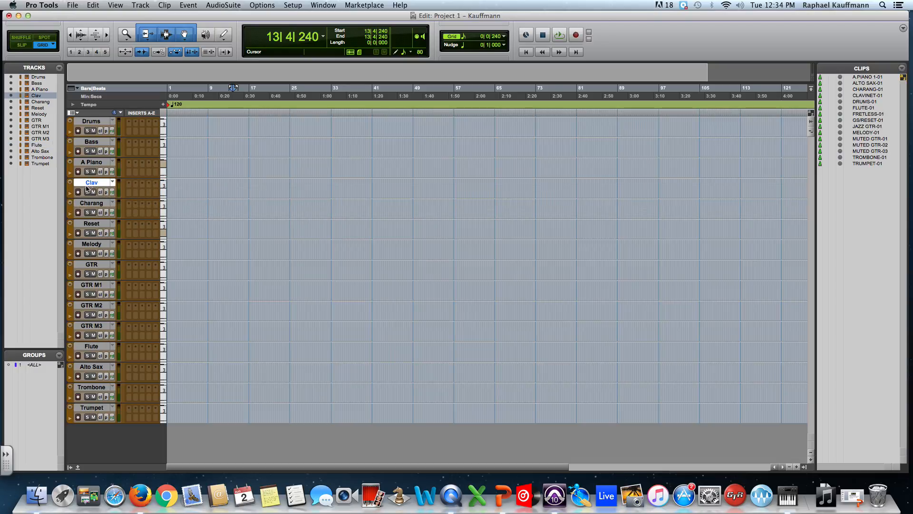
{"action": "left_click", "coordinate": [164, 123]}
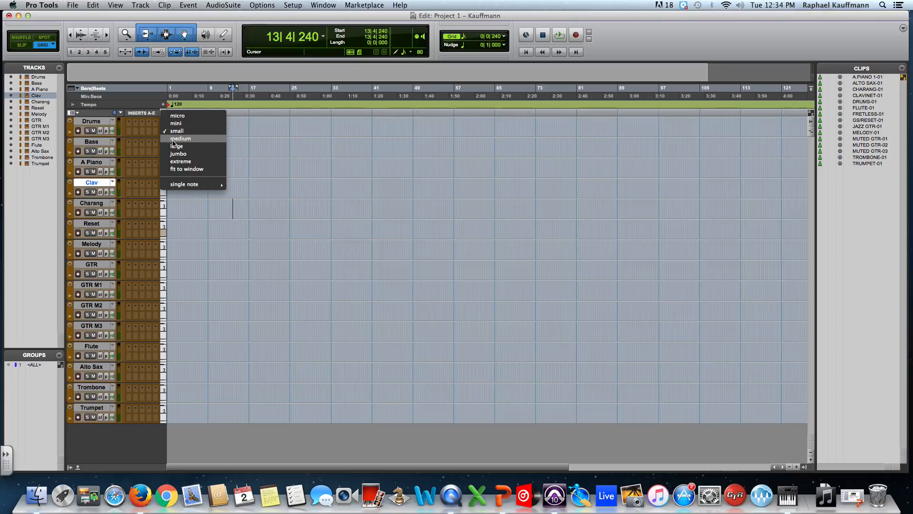
{"action": "left_click", "coordinate": [172, 140]}
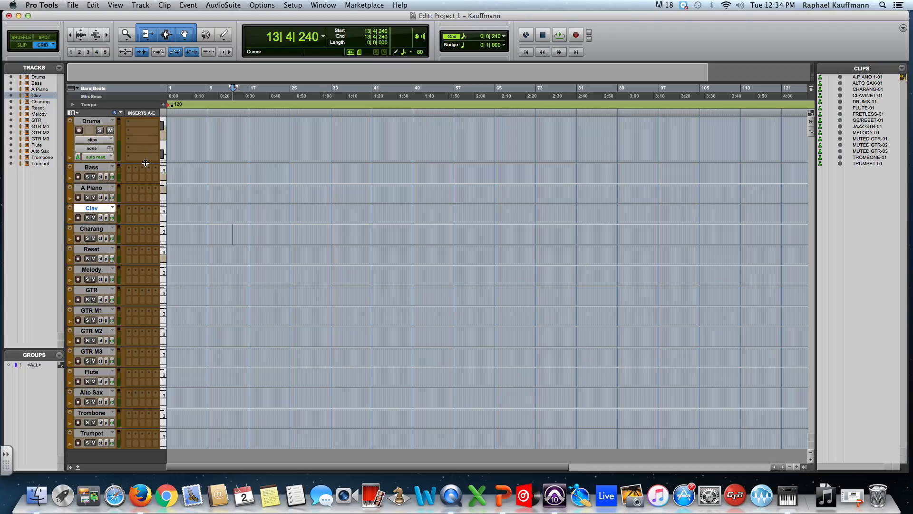
{"action": "left_click", "coordinate": [162, 160]}
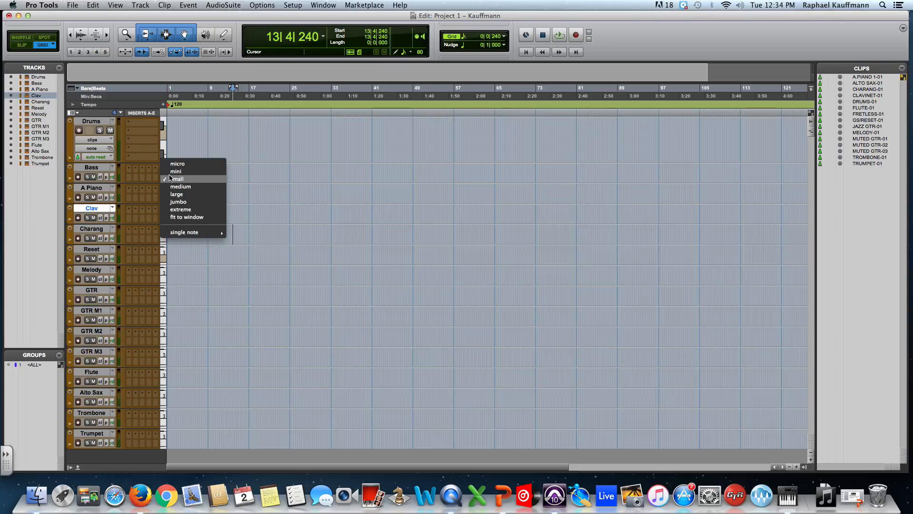
{"action": "left_click", "coordinate": [188, 179]}
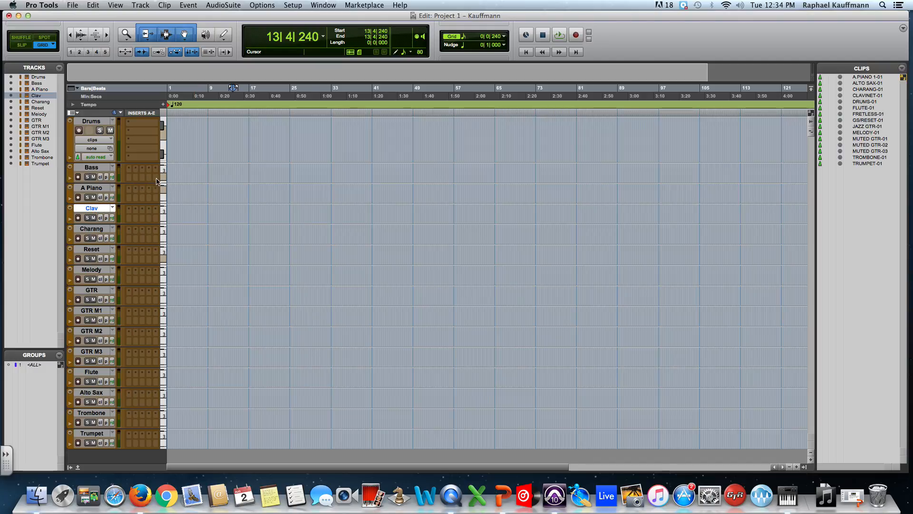
{"action": "left_click", "coordinate": [129, 179]}
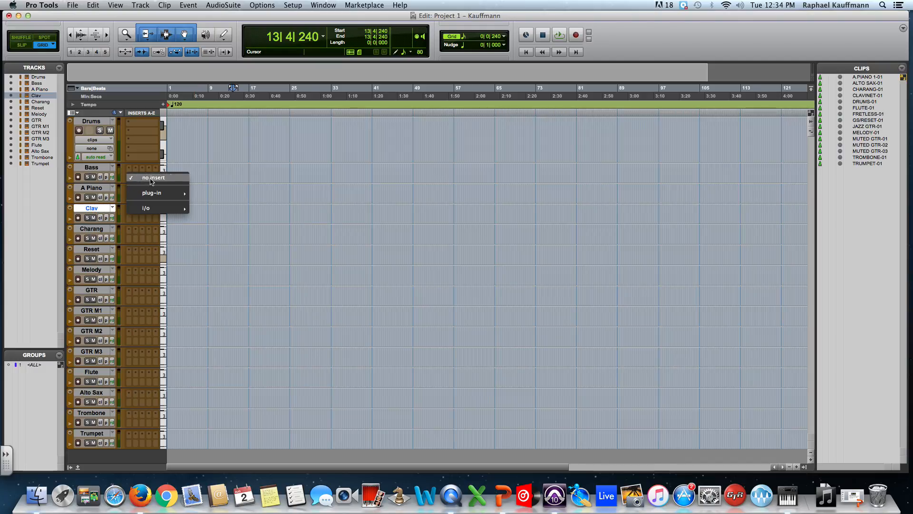
{"action": "left_click", "coordinate": [219, 170]}
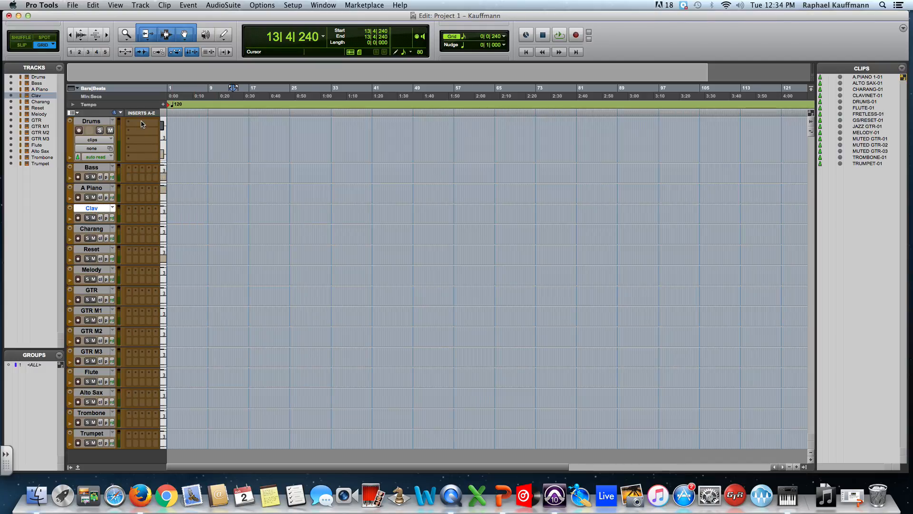
Place the DRUMS-01 clip on the Drums track at the session start and set the track height to large.
{"action": "left_click", "coordinate": [101, 122]}
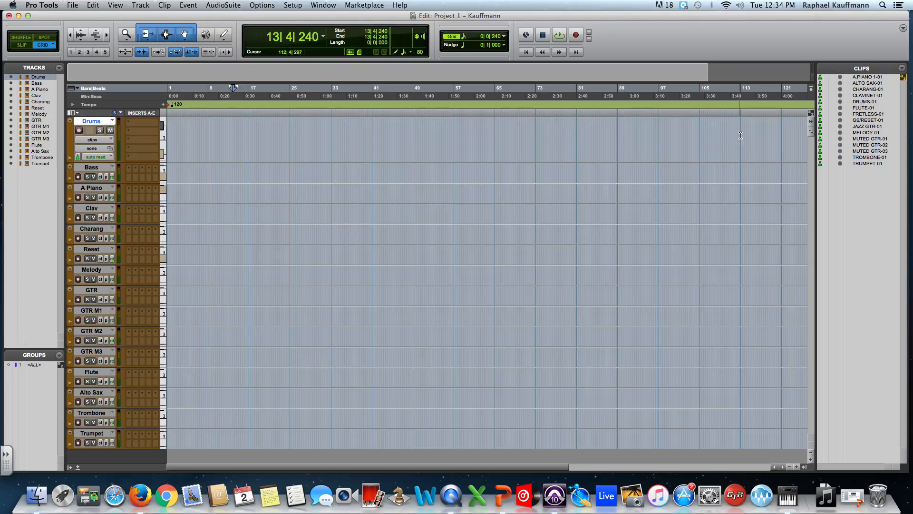
{"action": "left_click", "coordinate": [859, 102]}
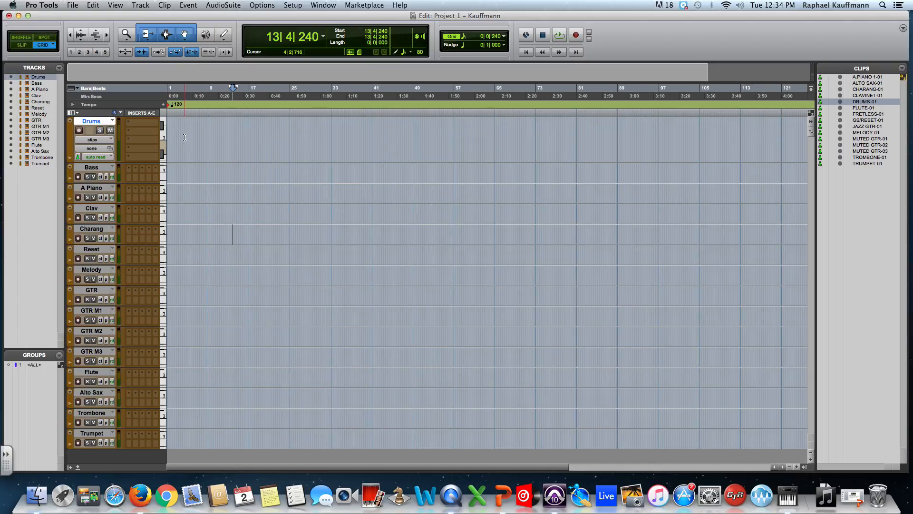
{"action": "scroll", "coordinate": [185, 138], "scroll_direction": "right", "scroll_amount": 5}
{"action": "key", "text": "Return"}
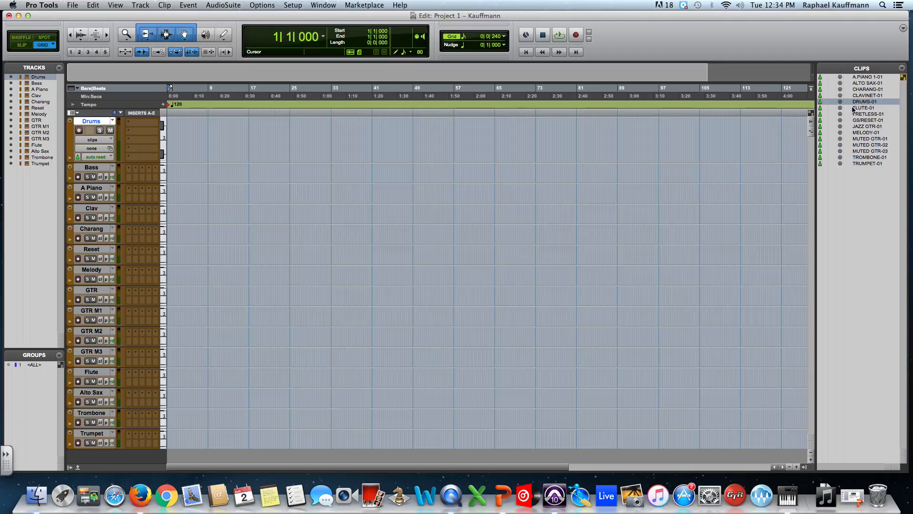
{"action": "left_click_drag", "start_coordinate": [855, 102], "coordinate": [153, 157]}
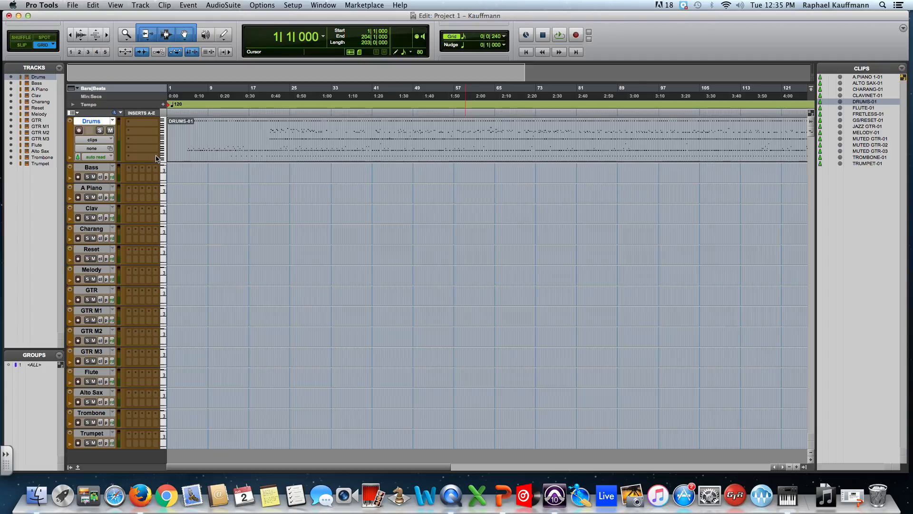
{"action": "left_click", "coordinate": [162, 152]}
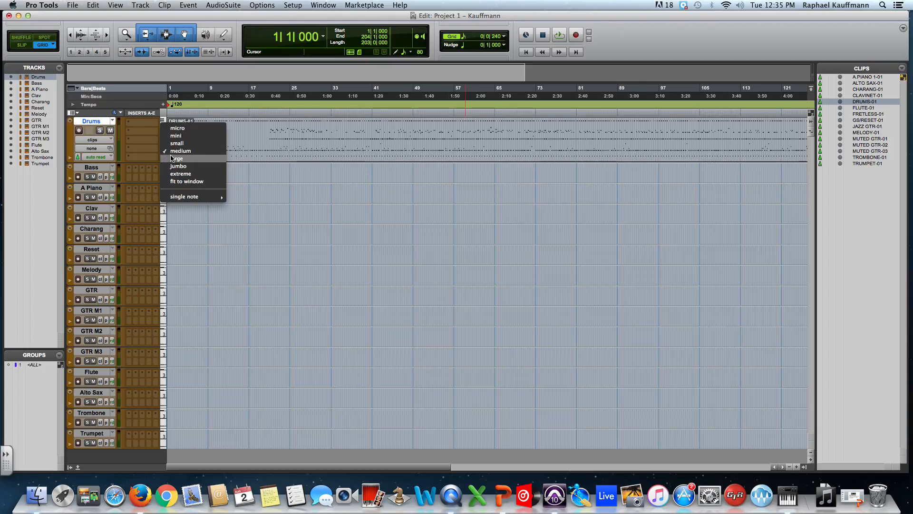
{"action": "left_click", "coordinate": [172, 159]}
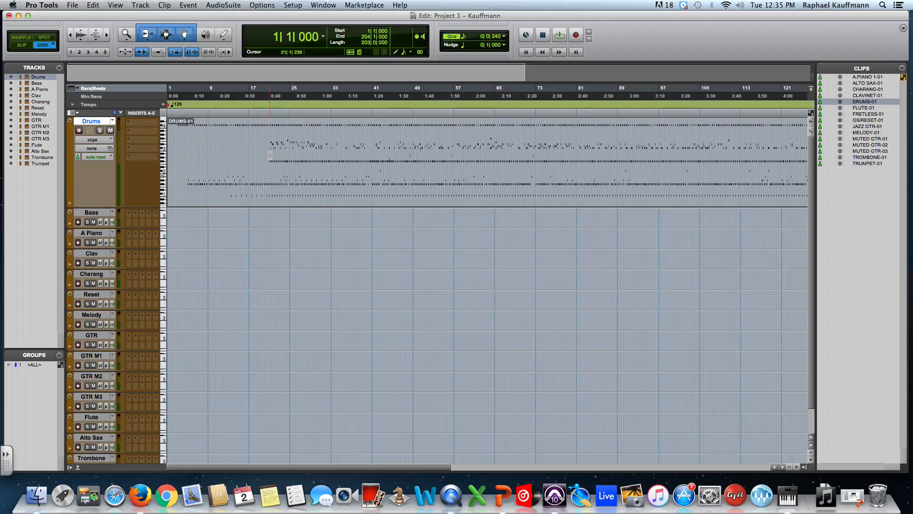
Examine the DRUMS-01 clip's notes up close and across the clip's whole length on the timeline.
{"action": "key", "text": "super+]"}
{"action": "key", "text": "super+]"}
{"action": "key", "text": "super+]"}
{"action": "key", "text": "super+]"}
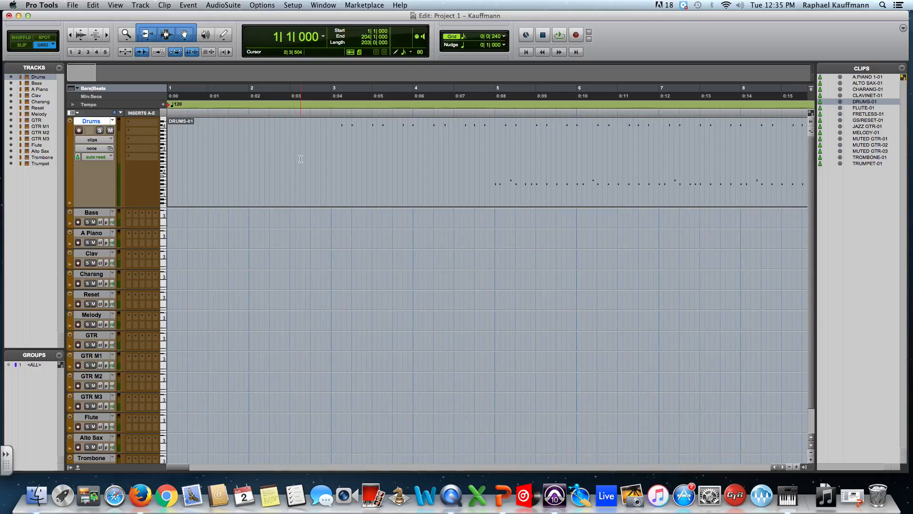
{"action": "key", "text": "super+["}
{"action": "key", "text": "super+["}
{"action": "key", "text": "super+["}
{"action": "key", "text": "super+["}
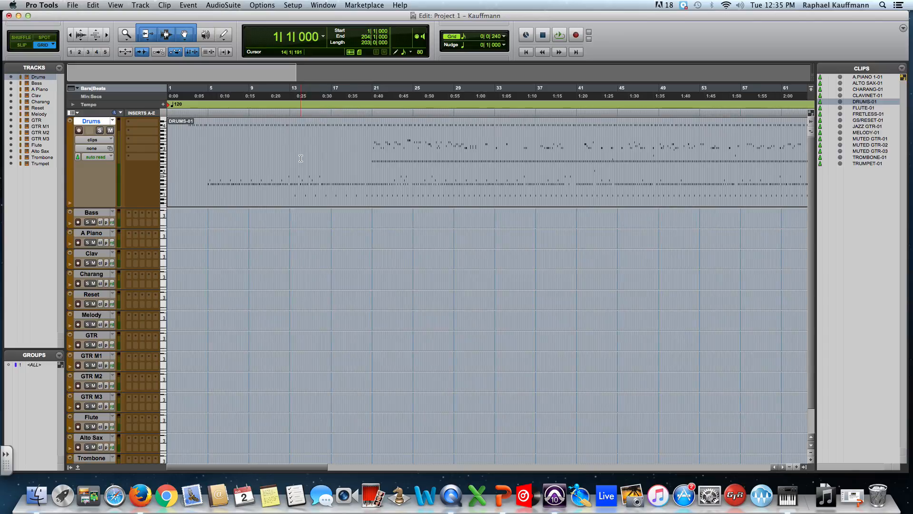
{"action": "key", "text": "super+["}
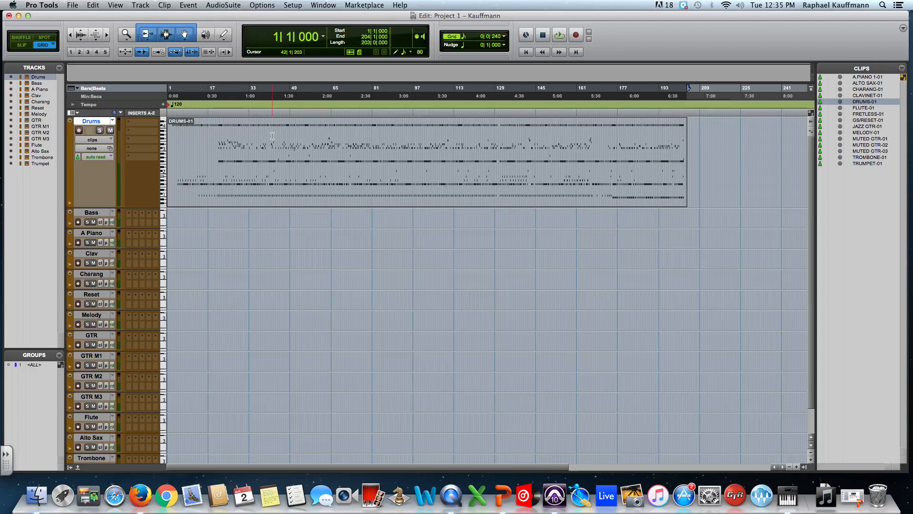
{"action": "key", "text": "super+bracketright"}
{"action": "key", "text": "super+bracketright"}
{"action": "key", "text": "super+bracketright"}
{"action": "key", "text": "super+bracketright"}
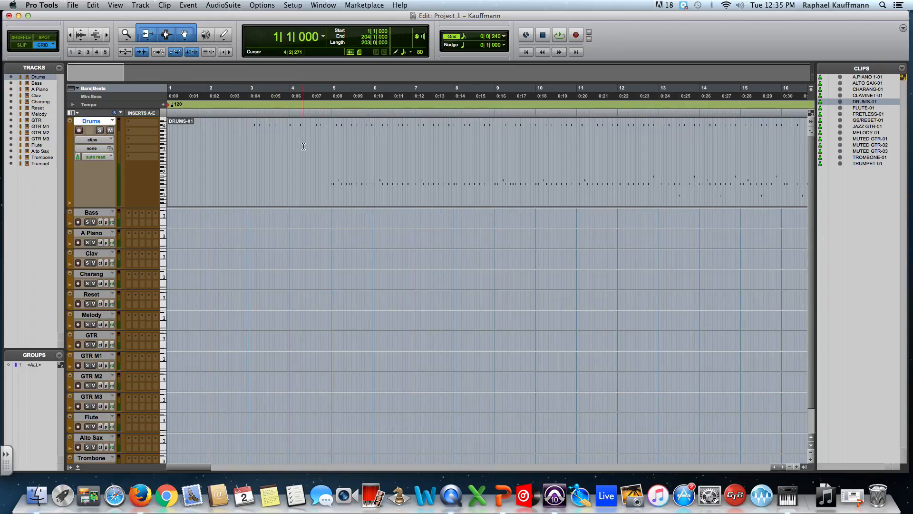
{"action": "key", "text": "super+bracketleft"}
{"action": "key", "text": "super+bracketleft"}
{"action": "key", "text": "super+bracketleft"}
{"action": "key", "text": "super+bracketleft"}
{"action": "key", "text": "super+bracketleft"}
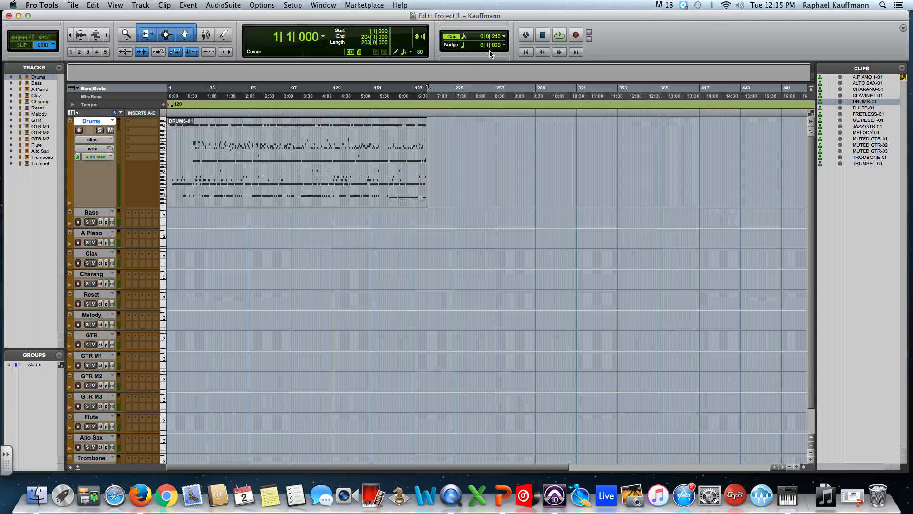
Play the drum clip briefly from 28|4|480 and stop playback.
{"action": "left_click", "coordinate": [201, 149]}
{"action": "key", "text": "space"}
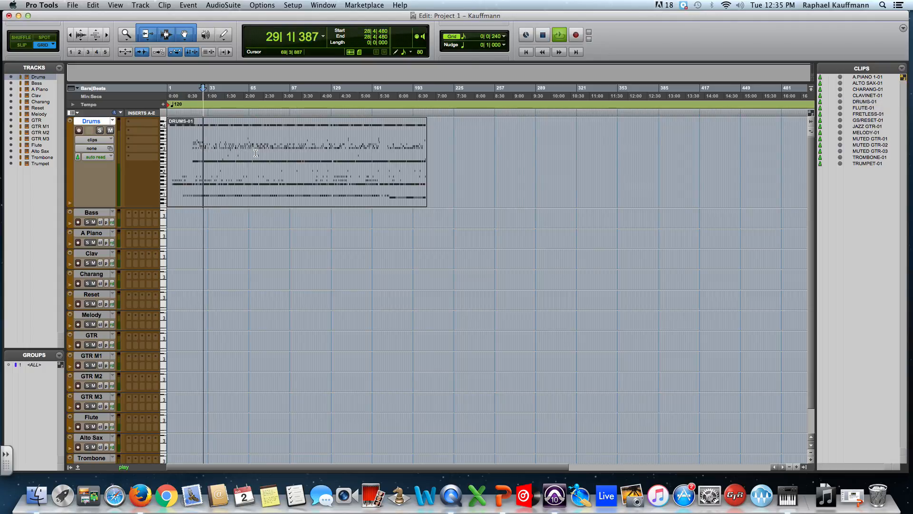
{"action": "key", "text": "space"}
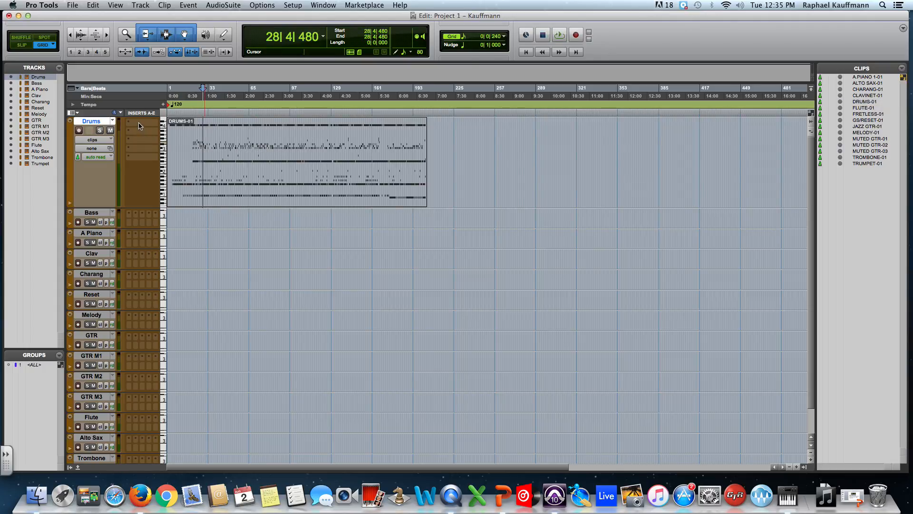
Add the Xpand2 (mono) instrument plug-in to the first insert slot of the Drums track.
{"action": "left_click", "coordinate": [140, 125]}
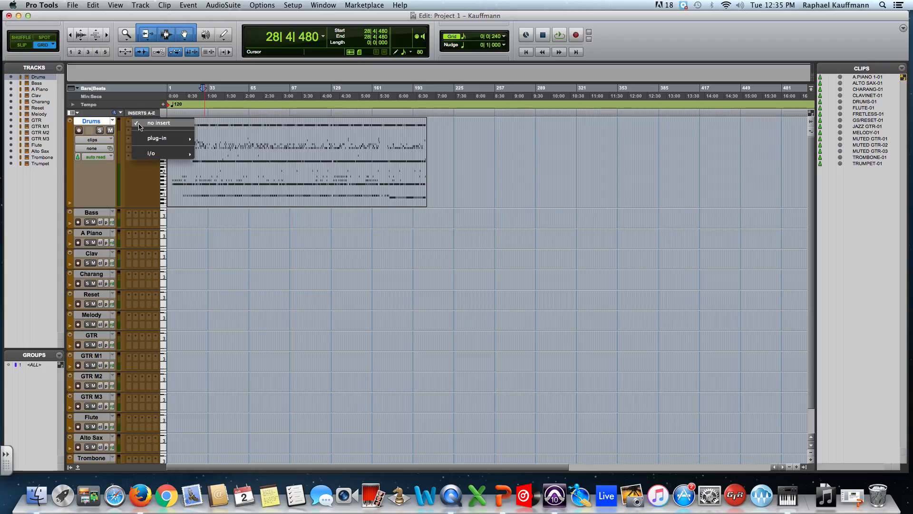
{"action": "mouse_move", "coordinate": [162, 138]}
{"action": "mouse_move", "coordinate": [240, 207]}
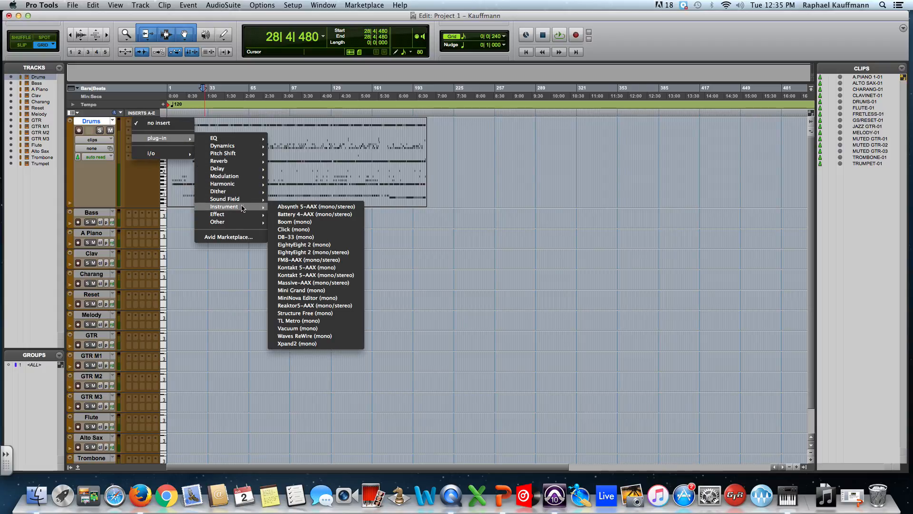
{"action": "left_click", "coordinate": [308, 346]}
{"action": "left_click", "coordinate": [296, 343]}
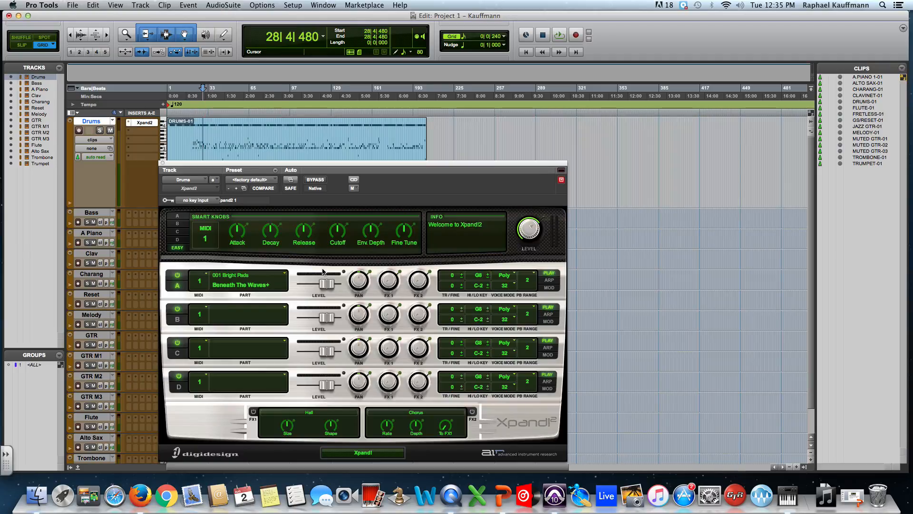
Reposition the Xpand2 window to uncover more of the drum clip and briefly audition the factory default sound.
{"action": "left_click_drag", "start_coordinate": [285, 164], "coordinate": [322, 213]}
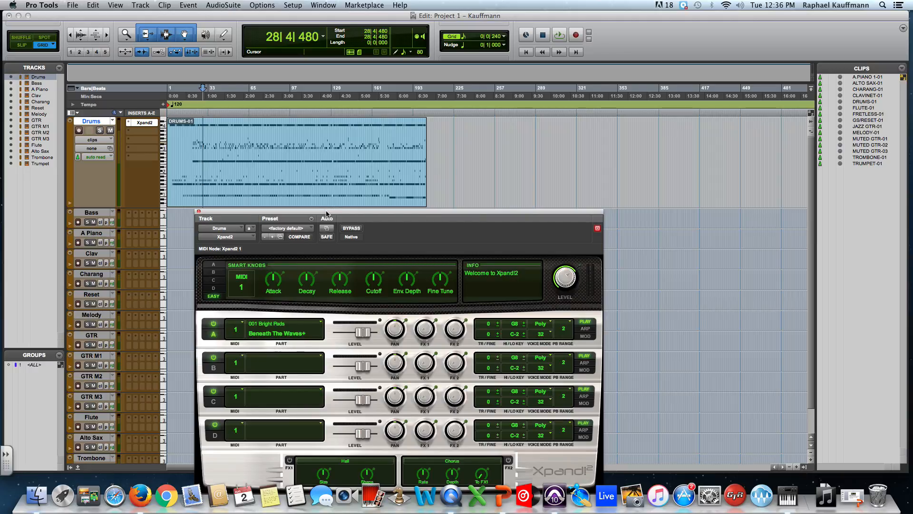
{"action": "left_click_drag", "start_coordinate": [329, 214], "coordinate": [443, 165]}
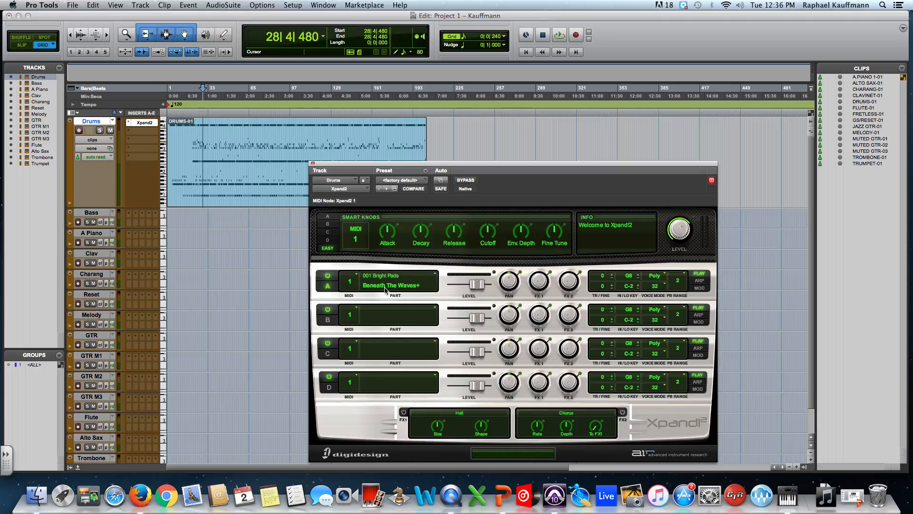
{"action": "left_click", "coordinate": [563, 34]}
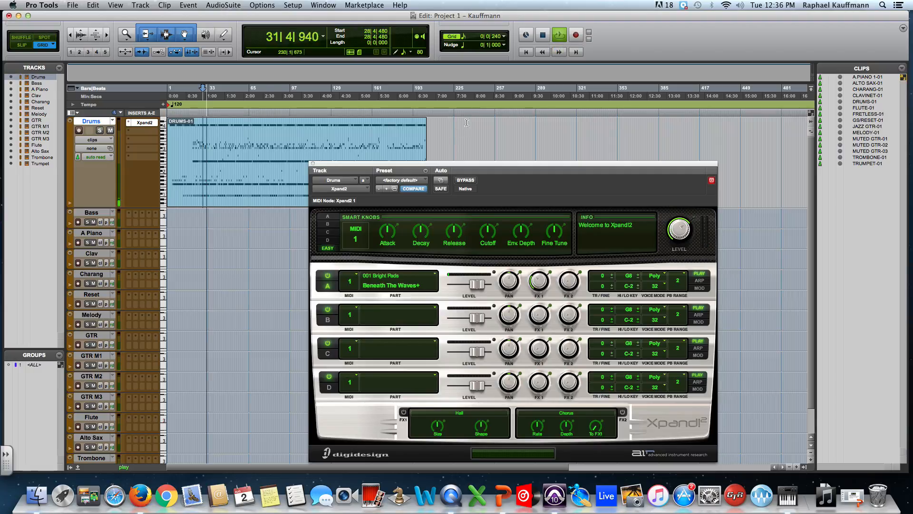
{"action": "key", "text": "space"}
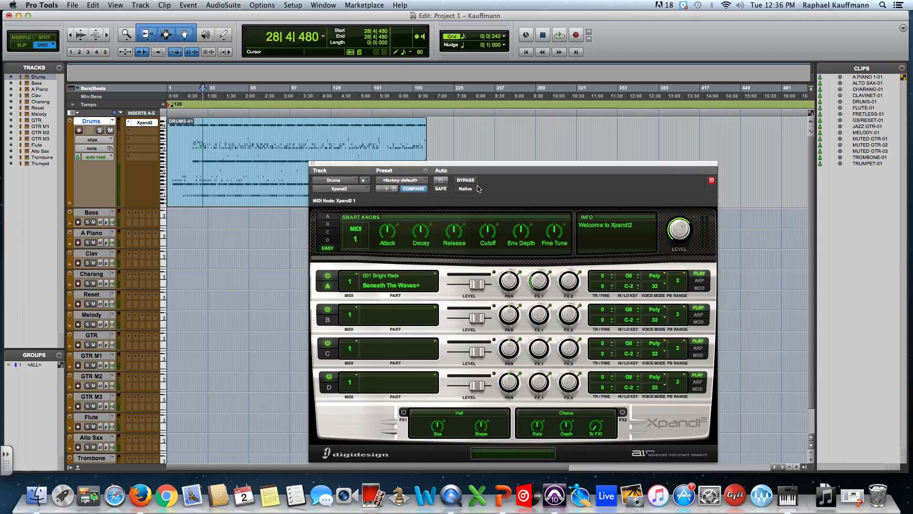
Load the +04 Warm Drums preset from Xpand2's 26 Drums category and start playback to audition it.
{"action": "left_click", "coordinate": [403, 183]}
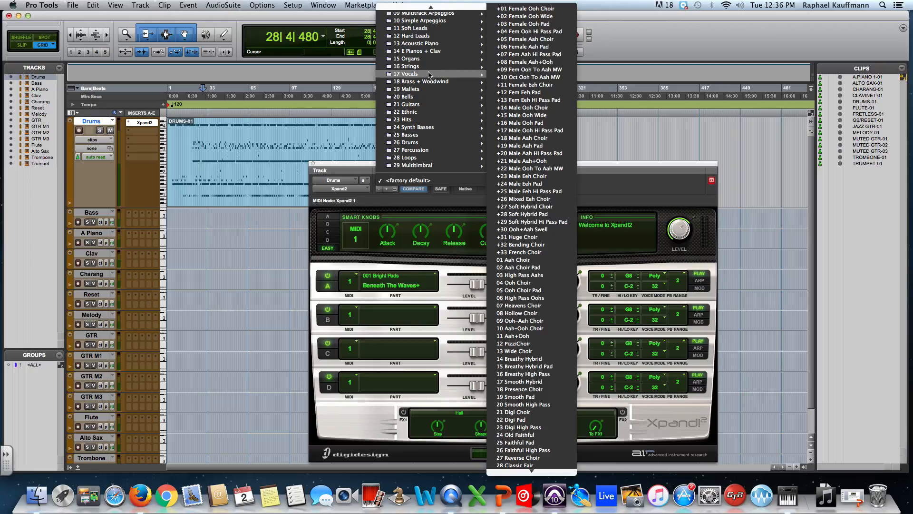
{"action": "mouse_move", "coordinate": [414, 5]}
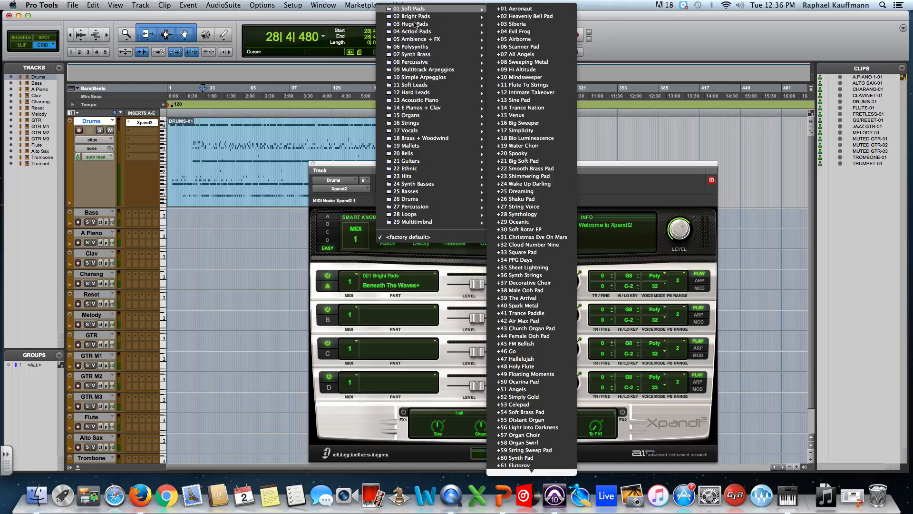
{"action": "mouse_move", "coordinate": [414, 25]}
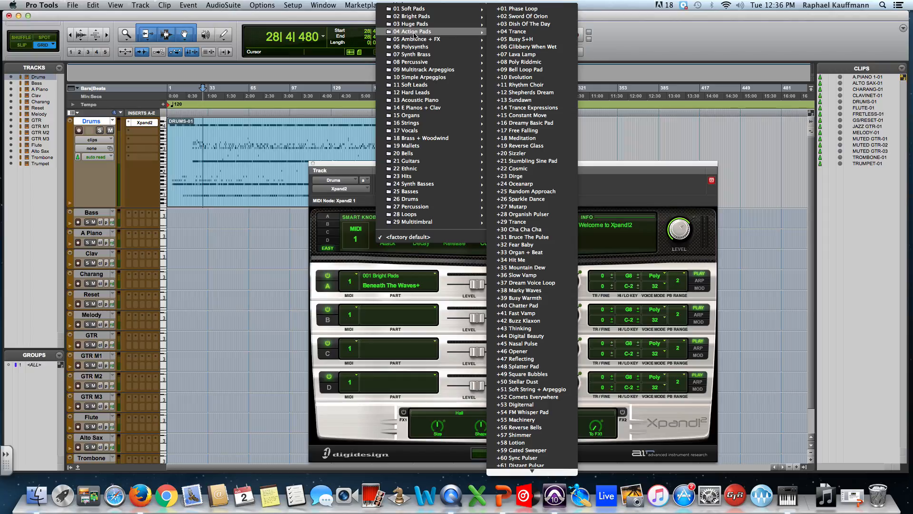
{"action": "mouse_move", "coordinate": [414, 49]}
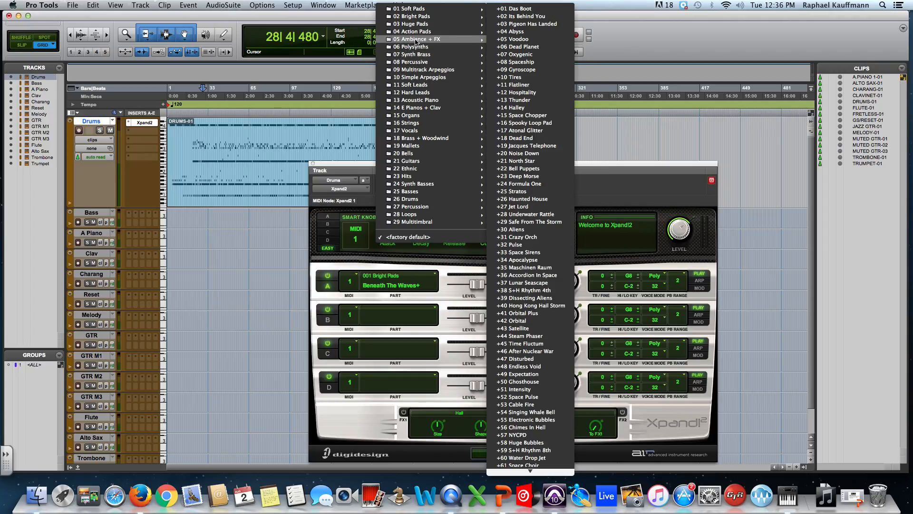
{"action": "mouse_move", "coordinate": [417, 102]}
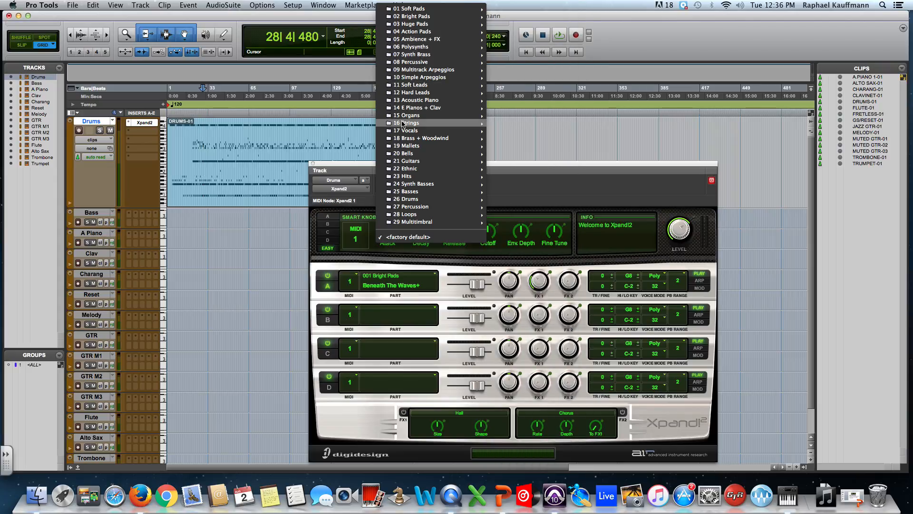
{"action": "mouse_move", "coordinate": [410, 199]}
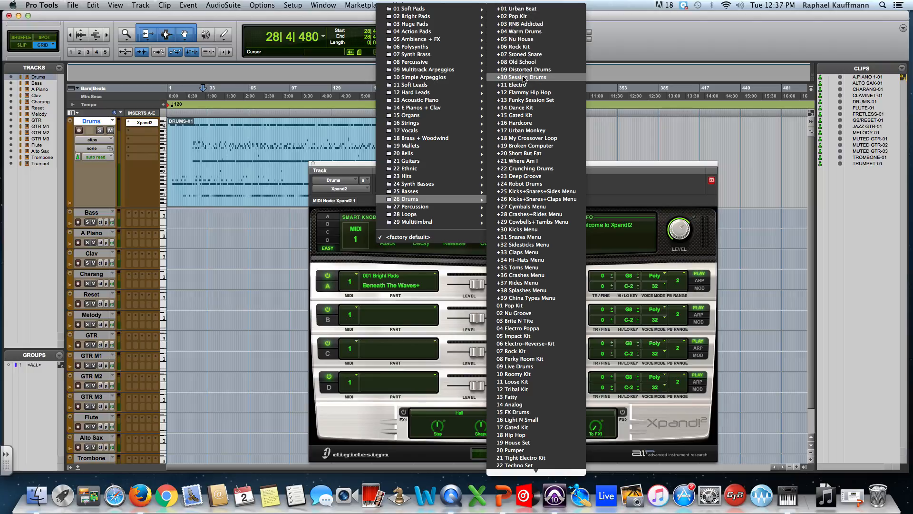
{"action": "left_click", "coordinate": [527, 31]}
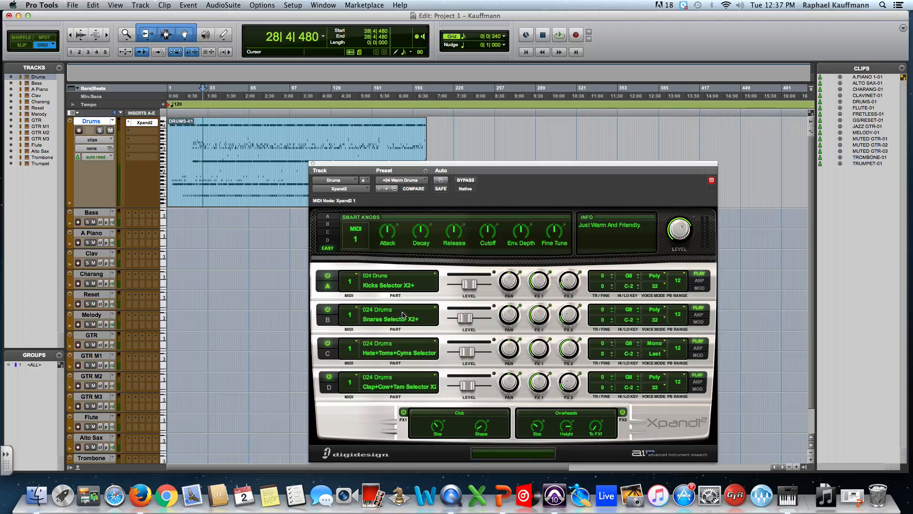
{"action": "left_click", "coordinate": [562, 39]}
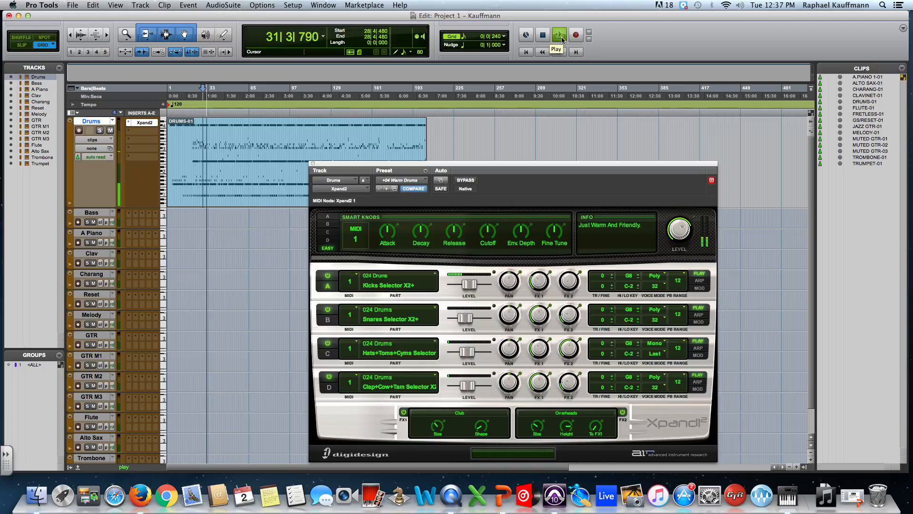
Zoom in on the timeline, audition the Drums track from 63|3|720, stop playback and close its Xpand2 window.
{"action": "key", "text": "super+bracketright"}
{"action": "key", "text": "super+bracketright"}
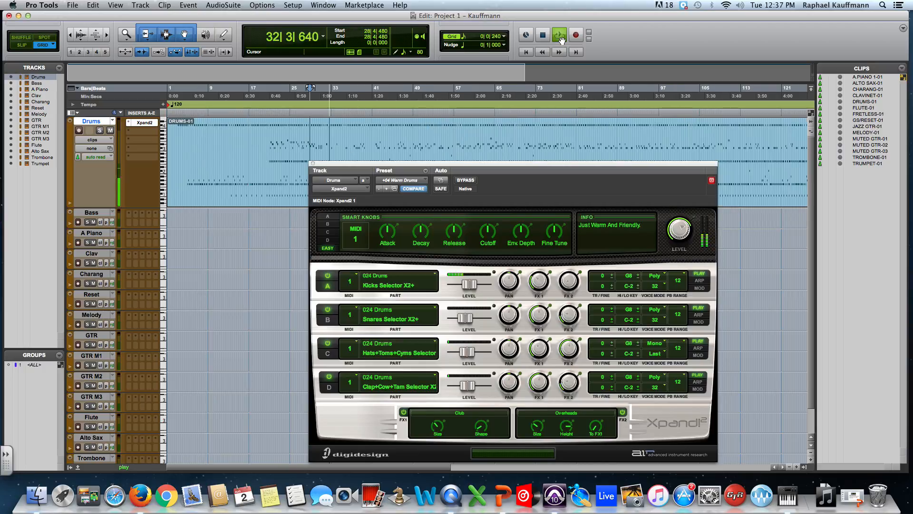
{"action": "double_click", "coordinate": [454, 115]}
{"action": "left_click", "coordinate": [489, 113]}
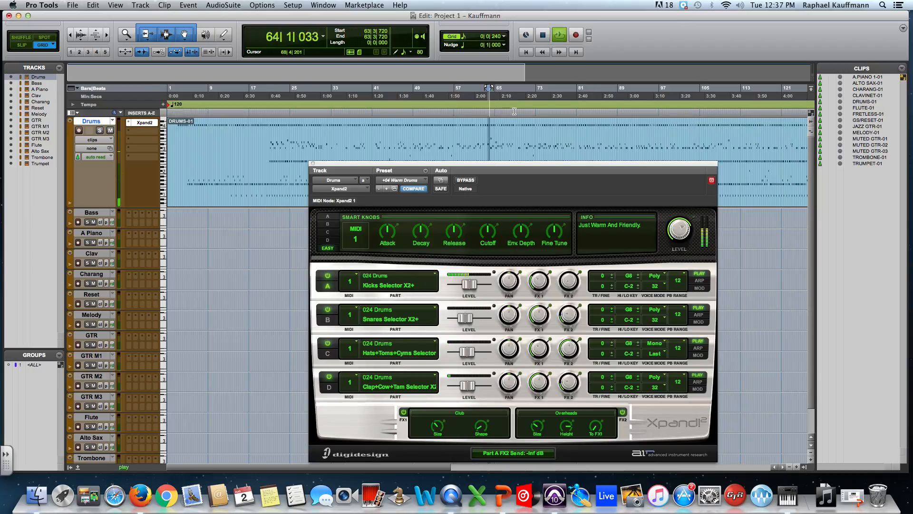
{"action": "left_click", "coordinate": [544, 36]}
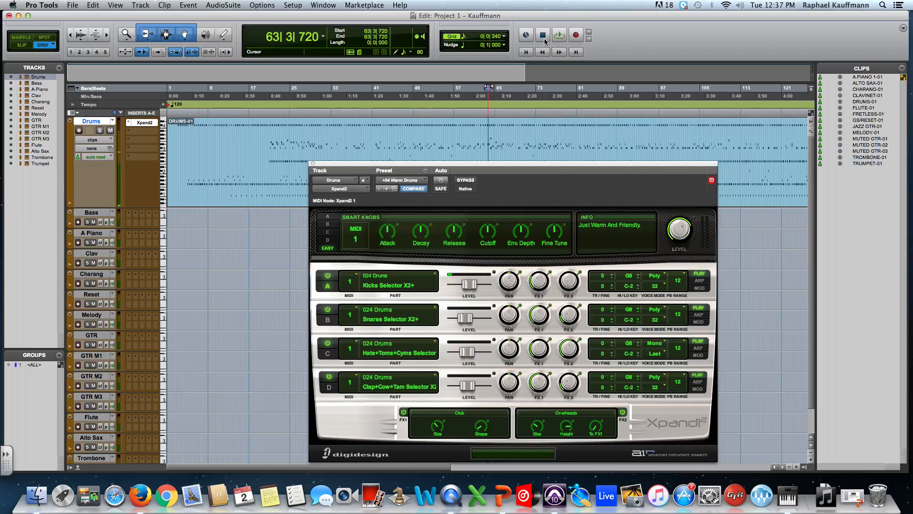
{"action": "left_click", "coordinate": [313, 164]}
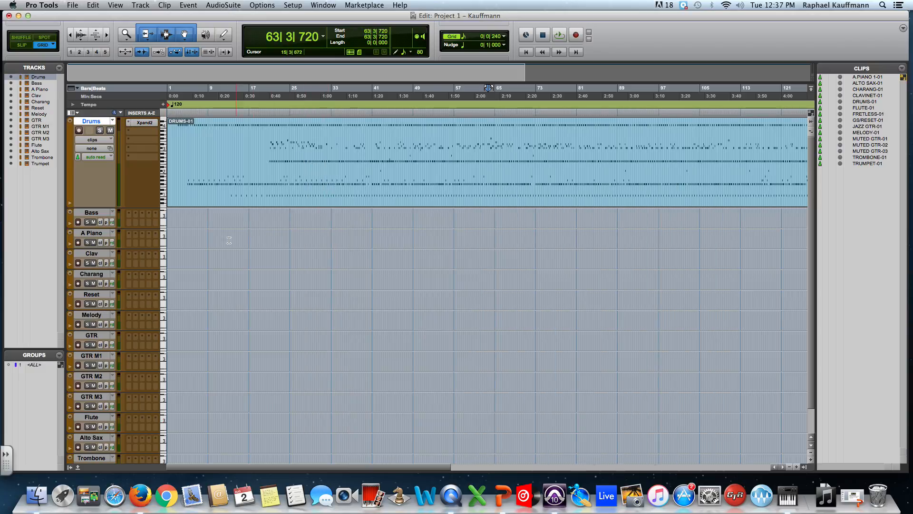
Reduce the Drums track height to small and place the FRETLESS-01 clip at the start of the Bass track.
{"action": "left_click", "coordinate": [164, 164]}
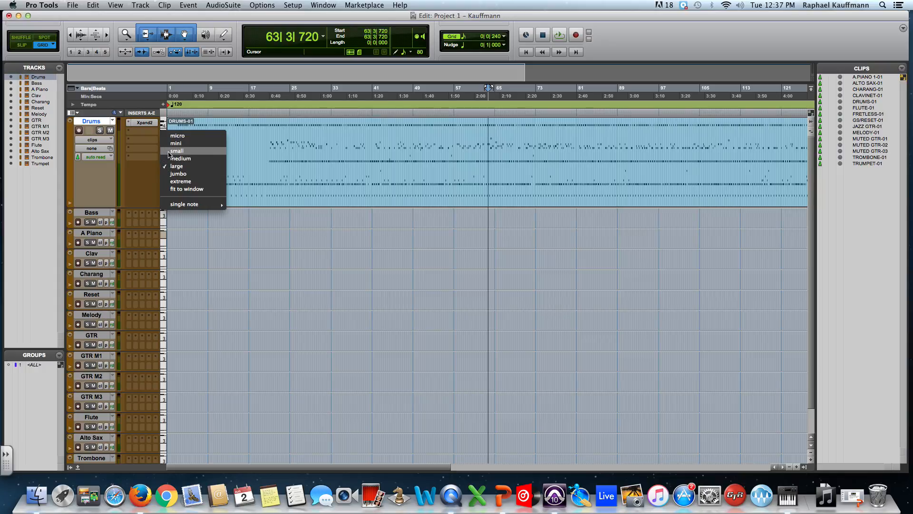
{"action": "left_click", "coordinate": [161, 151]}
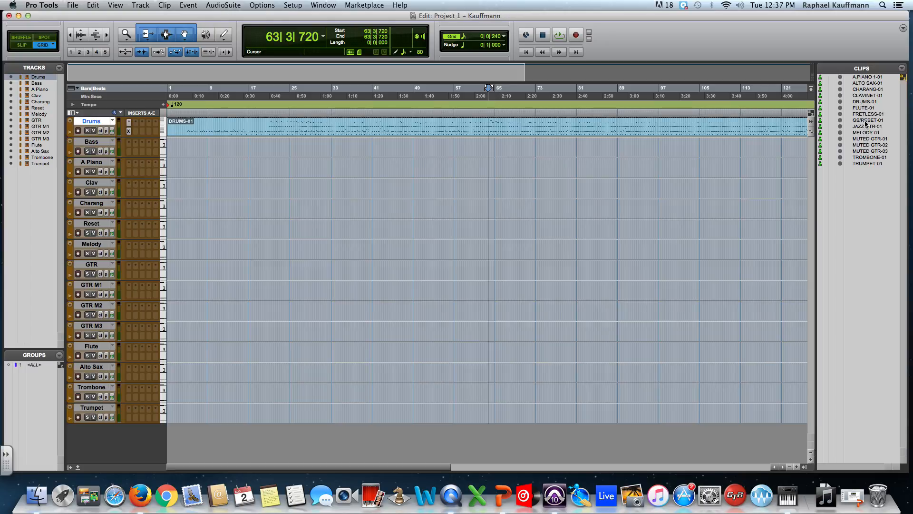
{"action": "left_click_drag", "start_coordinate": [866, 114], "coordinate": [145, 156]}
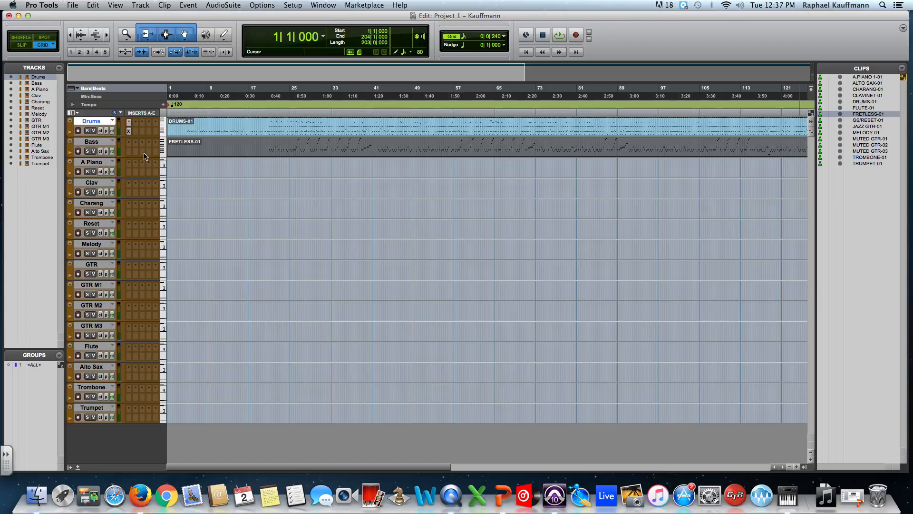
Add the Xpand2 (mono) instrument plug-in to the first insert slot of the Bass track.
{"action": "left_click", "coordinate": [132, 153]}
{"action": "mouse_move", "coordinate": [157, 167]}
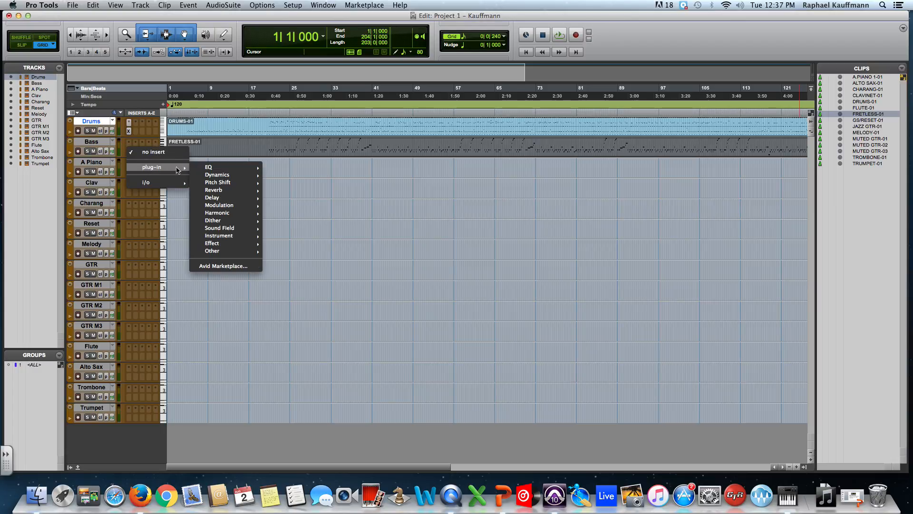
{"action": "mouse_move", "coordinate": [213, 235]}
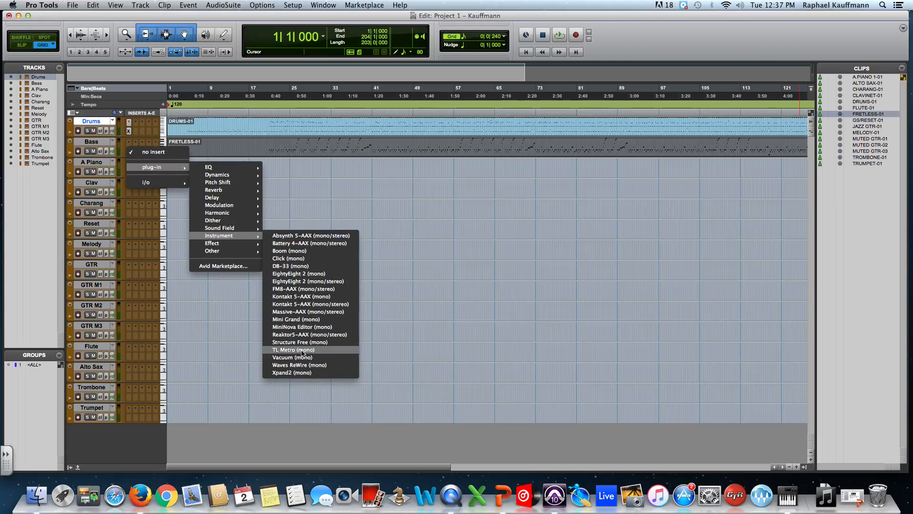
{"action": "left_click", "coordinate": [294, 373]}
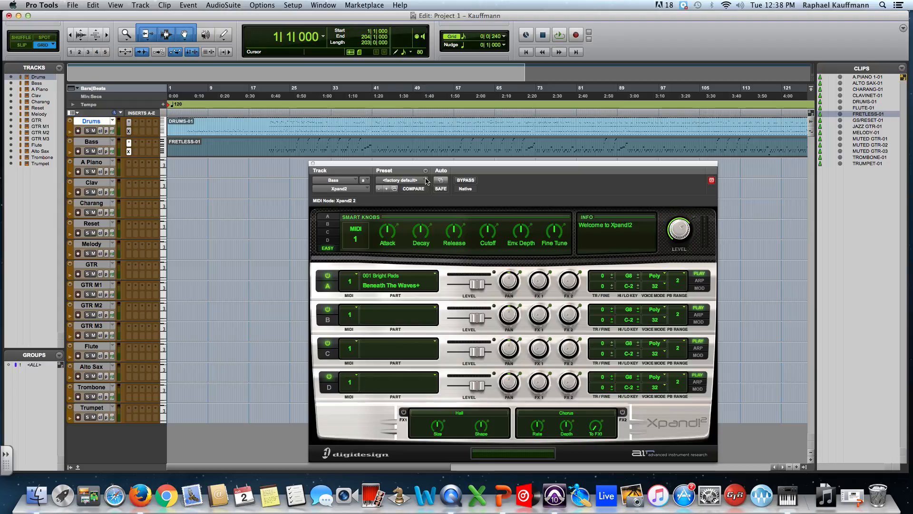
Load the +01 Fretless Bass preset from the 25 Basses category for the Bass track's Xpand2.
{"action": "left_click", "coordinate": [411, 183]}
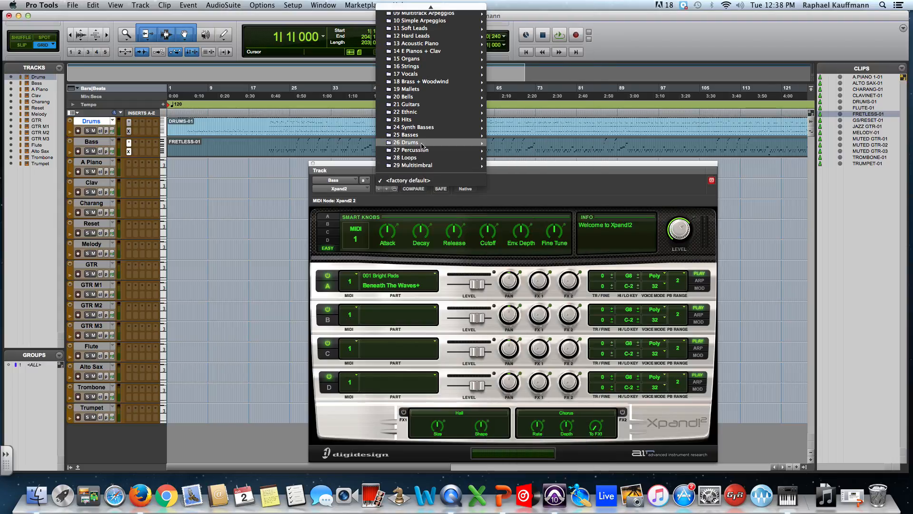
{"action": "mouse_move", "coordinate": [427, 138]}
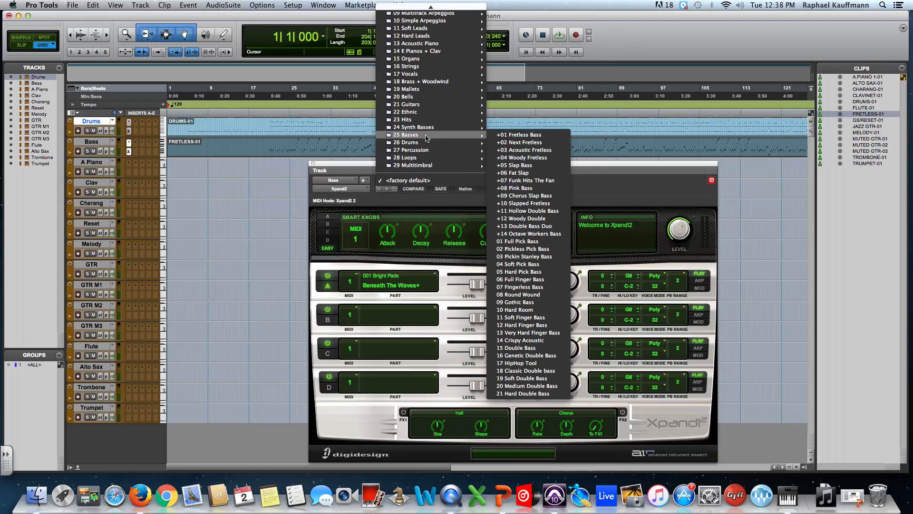
{"action": "left_click", "coordinate": [520, 135]}
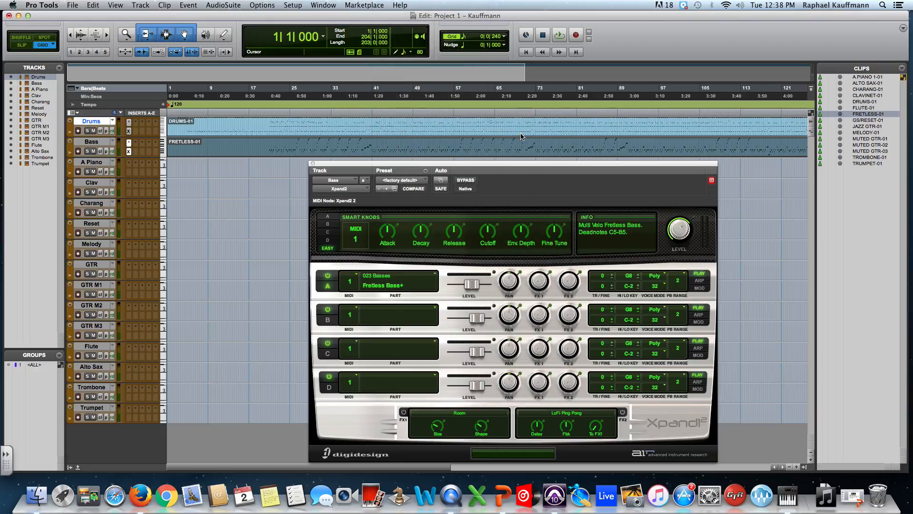
Audition the fretless bass with the drums briefly from 23|1|480 and from 41|3|000, stopping playback each time.
{"action": "left_click", "coordinate": [280, 144]}
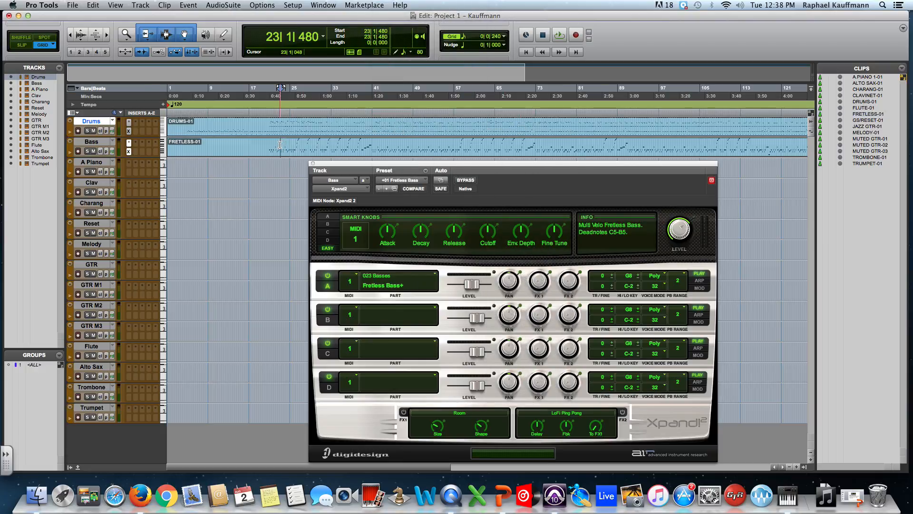
{"action": "key", "text": "space"}
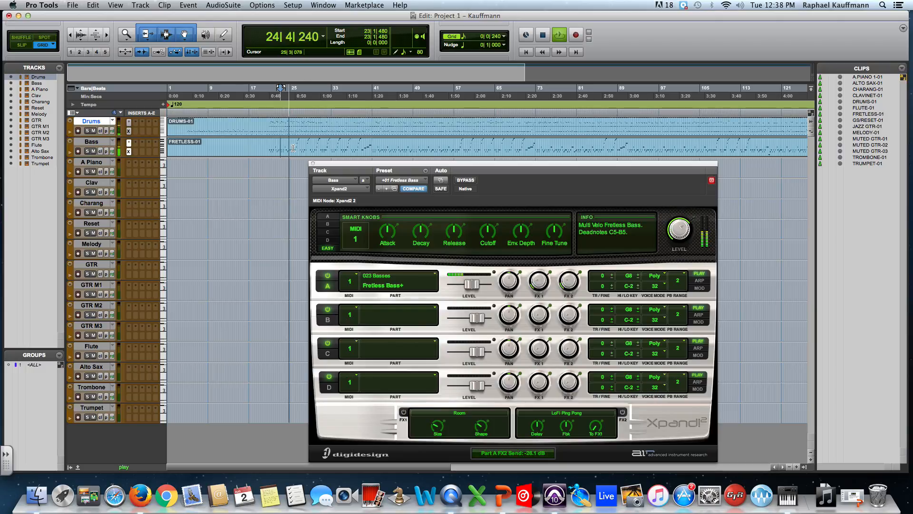
{"action": "key", "text": "space"}
{"action": "left_click", "coordinate": [375, 144]}
{"action": "key", "text": "space"}
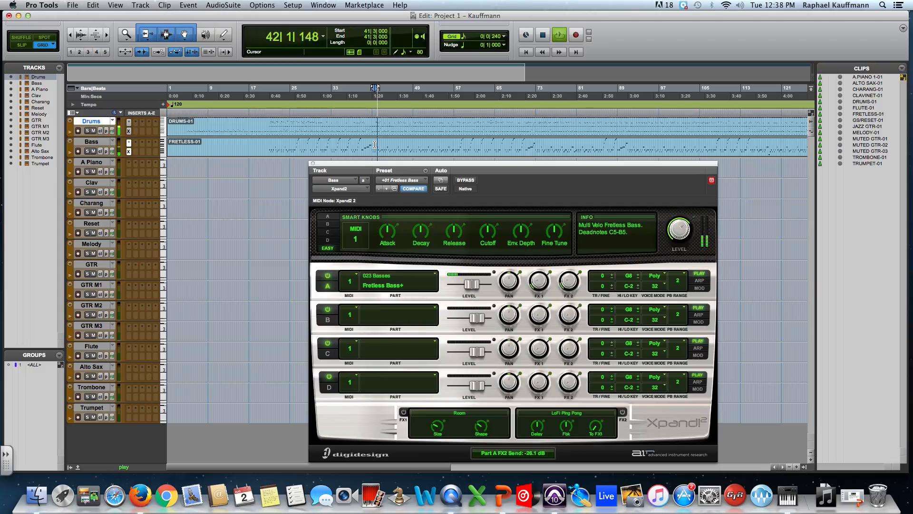
{"action": "key", "text": "space"}
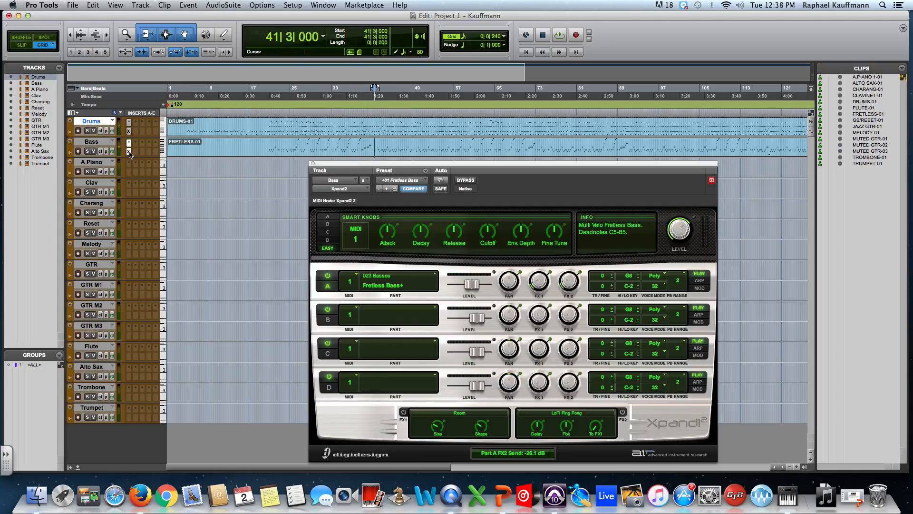
Select the Bass track, close and reopen its Xpand2 window, and bring up the Drums track's Xpand2.
{"action": "left_click", "coordinate": [100, 143]}
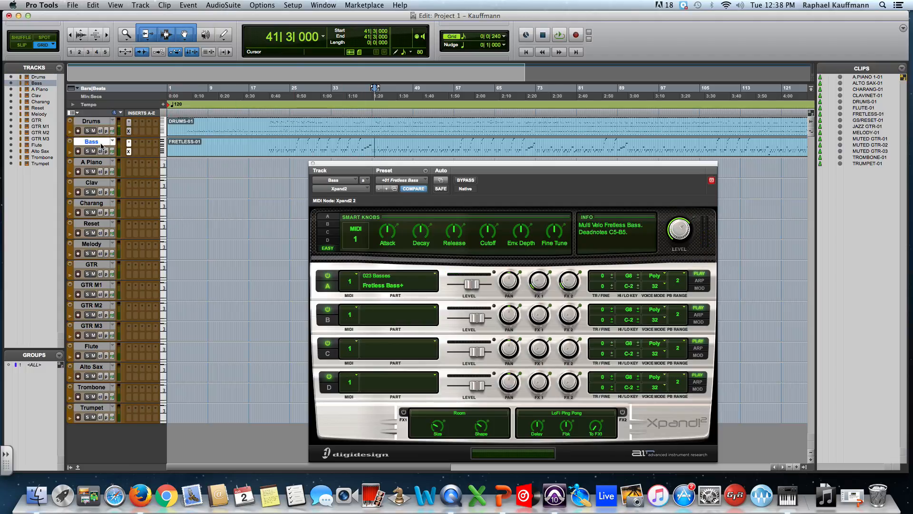
{"action": "left_click", "coordinate": [313, 163]}
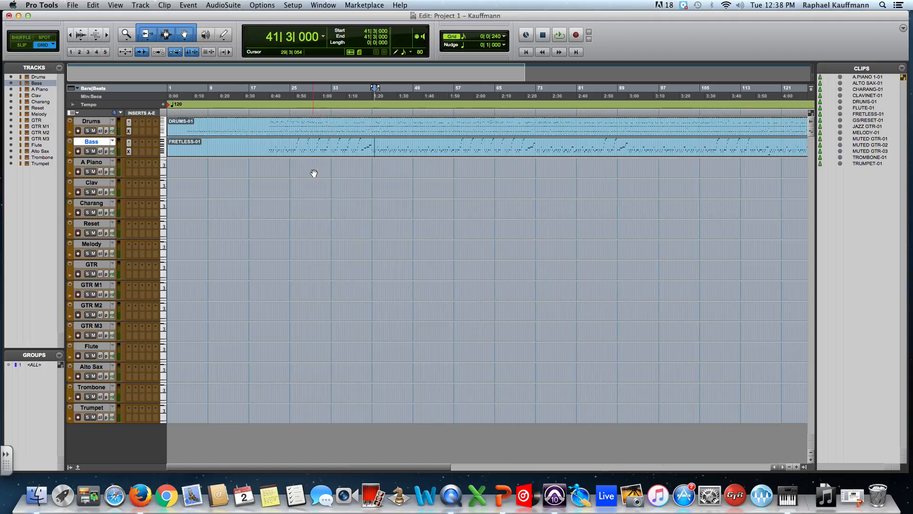
{"action": "left_click", "coordinate": [129, 142]}
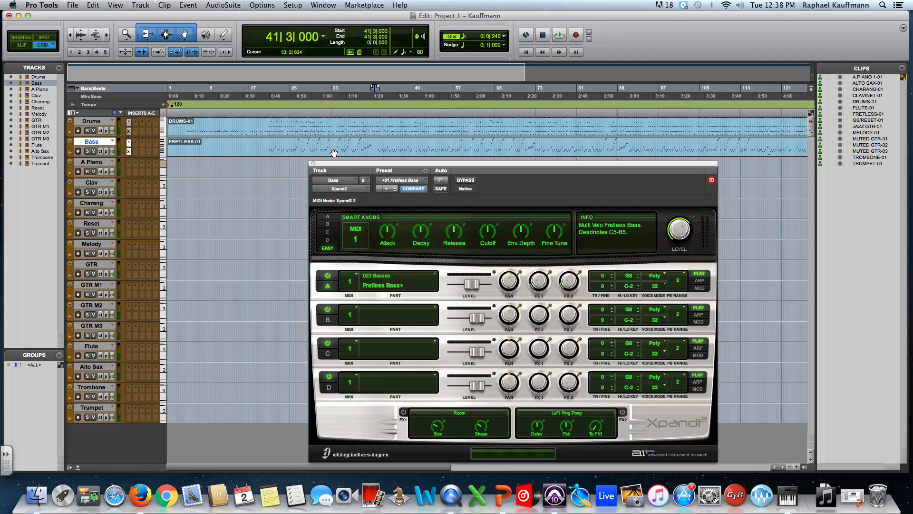
{"action": "left_click", "coordinate": [131, 133]}
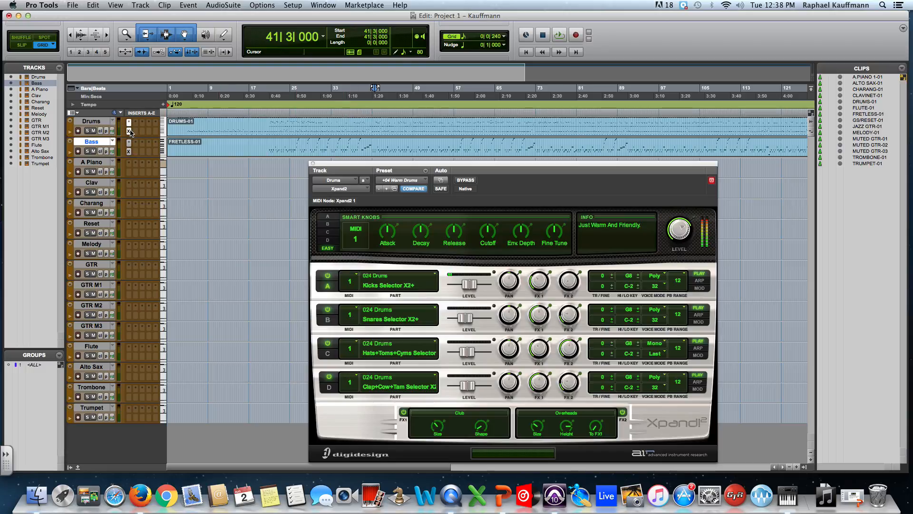
{"action": "left_click", "coordinate": [95, 163]}
{"action": "left_click", "coordinate": [128, 174]}
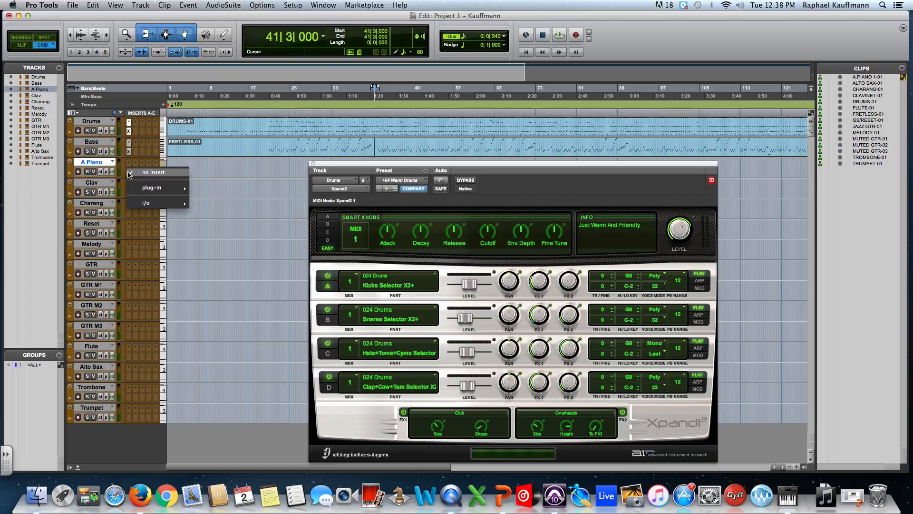
{"action": "left_click", "coordinate": [216, 174]}
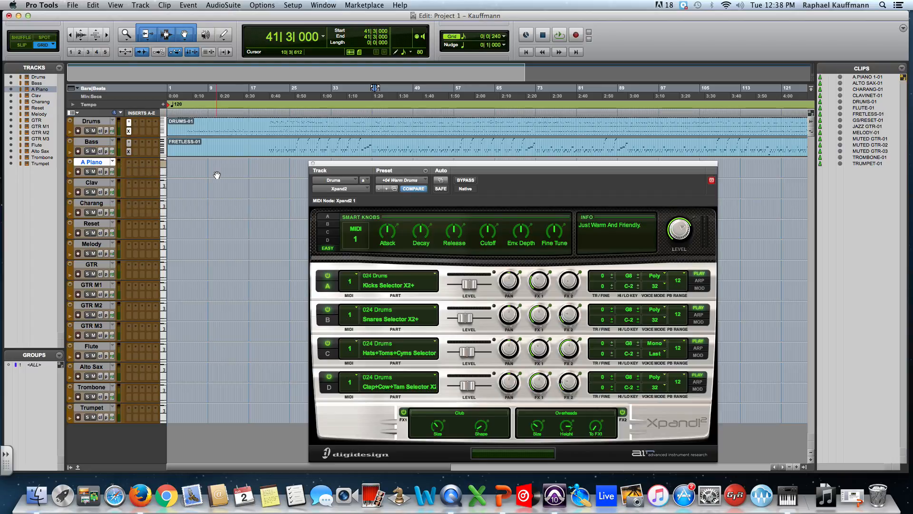
Copy the Bass track's Xpand2 insert to the first insert slot of the A Piano track and show the copy's window.
{"action": "left_click", "coordinate": [129, 153]}
{"action": "left_click_drag", "start_coordinate": [129, 152], "coordinate": [129, 174]}
{"action": "left_click", "coordinate": [130, 172]}
{"action": "left_click", "coordinate": [128, 152]}
{"action": "left_click", "coordinate": [128, 173]}
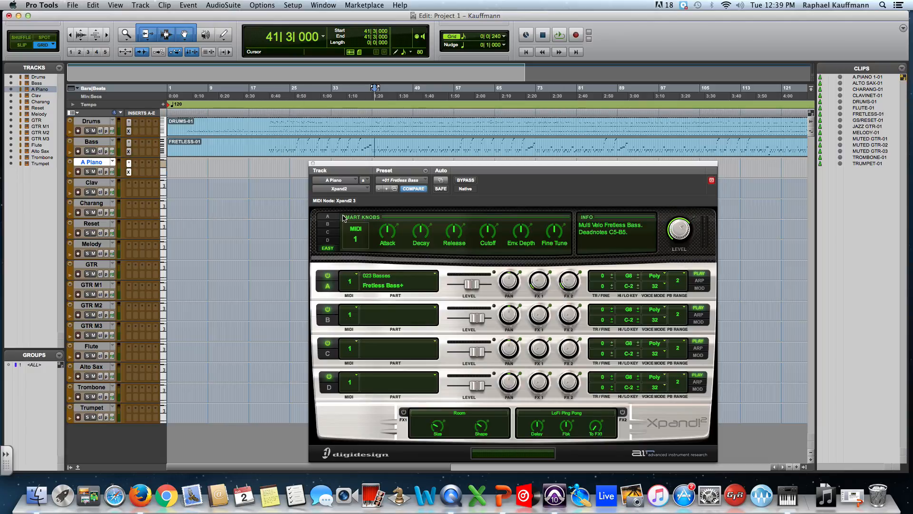
Reposition the Xpand2 window clear of the upper tracks, and view the Bass insert and the A Piano insert.
{"action": "left_click_drag", "start_coordinate": [359, 164], "coordinate": [411, 202]}
{"action": "left_click", "coordinate": [129, 152]}
{"action": "left_click", "coordinate": [129, 172]}
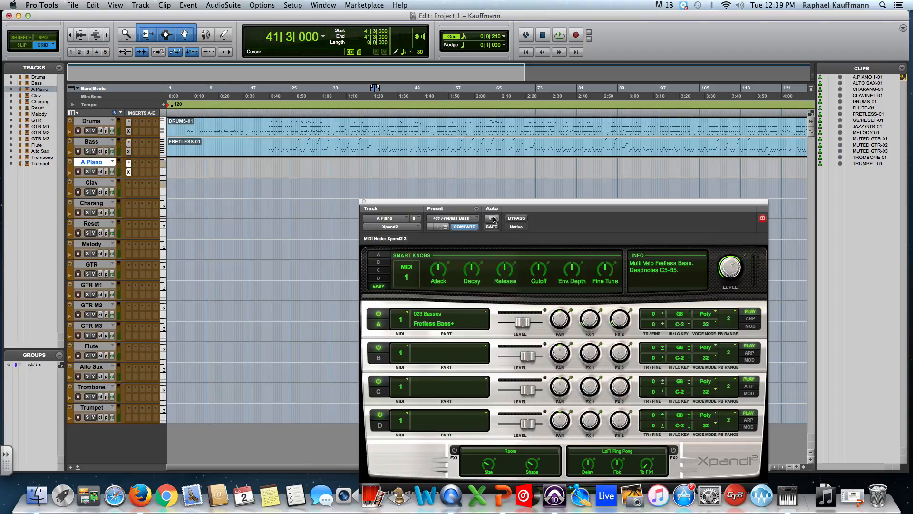
Load the +09 Reggae Piano preset from the 13 Acoustic Piano category for the A Piano track's Xpand2.
{"action": "left_click", "coordinate": [461, 220]}
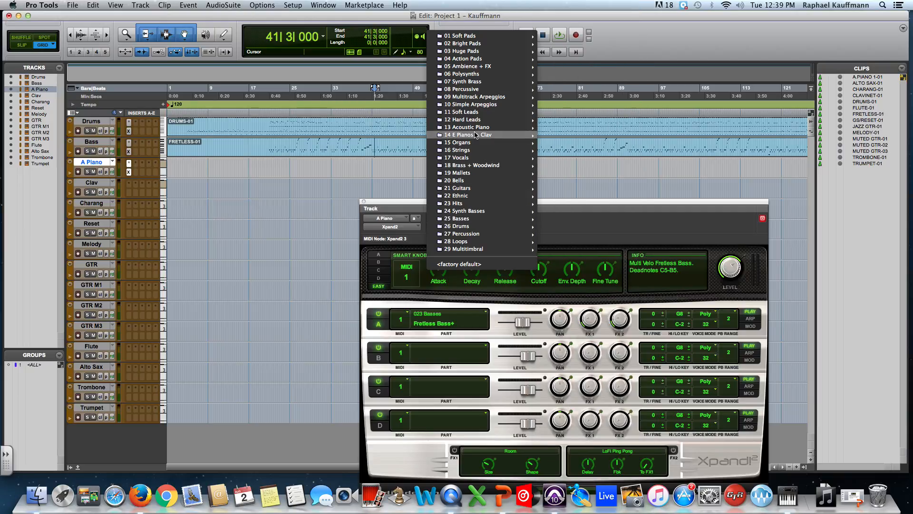
{"action": "mouse_move", "coordinate": [476, 131]}
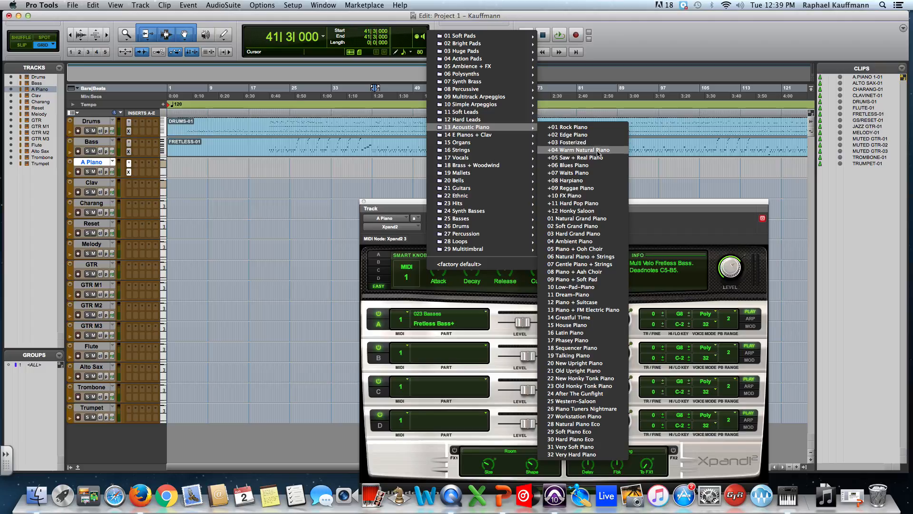
{"action": "left_click", "coordinate": [597, 187]}
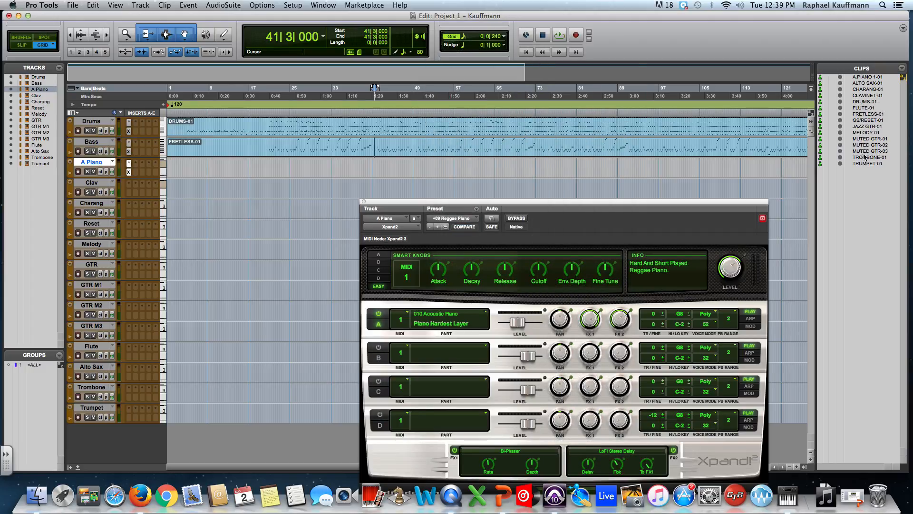
Place the A.PIANO 1-01 clip on the A Piano track at 15|4|000 and briefly audition it from 22|4|240.
{"action": "left_click_drag", "start_coordinate": [866, 77], "coordinate": [253, 171]}
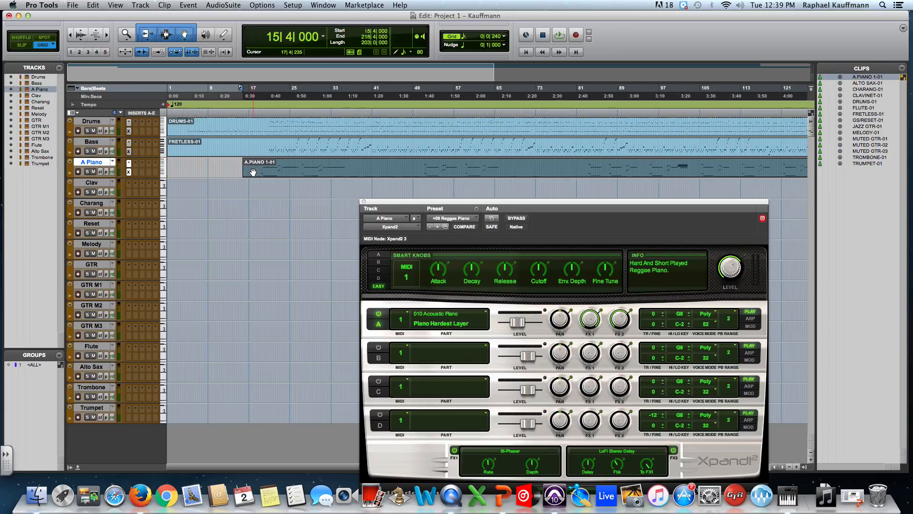
{"action": "left_click", "coordinate": [279, 168]}
{"action": "key", "text": "space"}
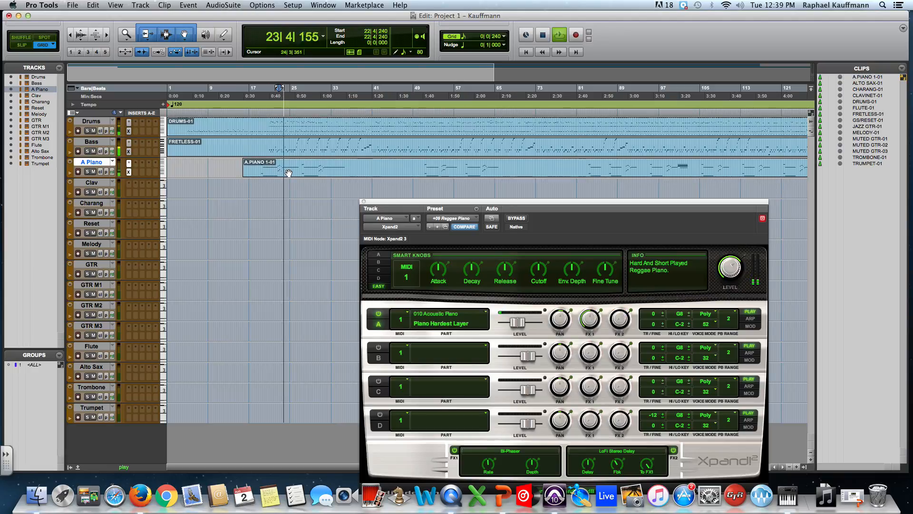
{"action": "key", "text": "space"}
Move the A.PIANO 1-01 clip to the session start at 1|1|000 and close the Xpand2 window.
{"action": "left_click_drag", "start_coordinate": [291, 171], "coordinate": [189, 169]}
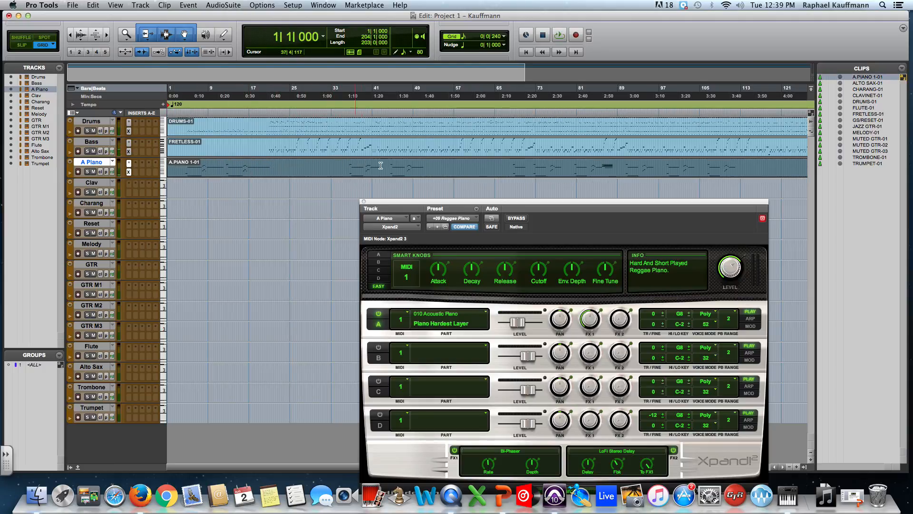
{"action": "left_click", "coordinate": [364, 201]}
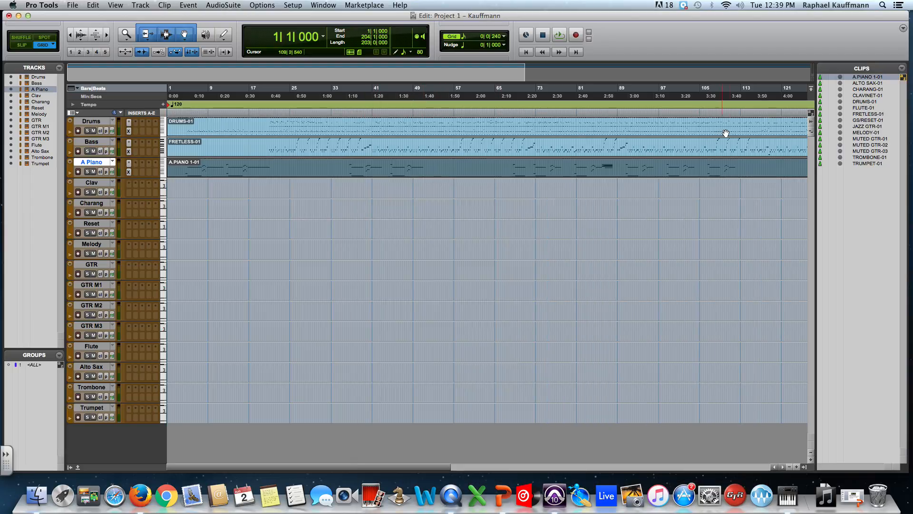
Place the CLAVINET-01, CHARANG-01 and GS/RESET-01 clips at 1|1|000 on the Clav, Charang and Reset tracks.
{"action": "left_click_drag", "start_coordinate": [862, 95], "coordinate": [167, 186]}
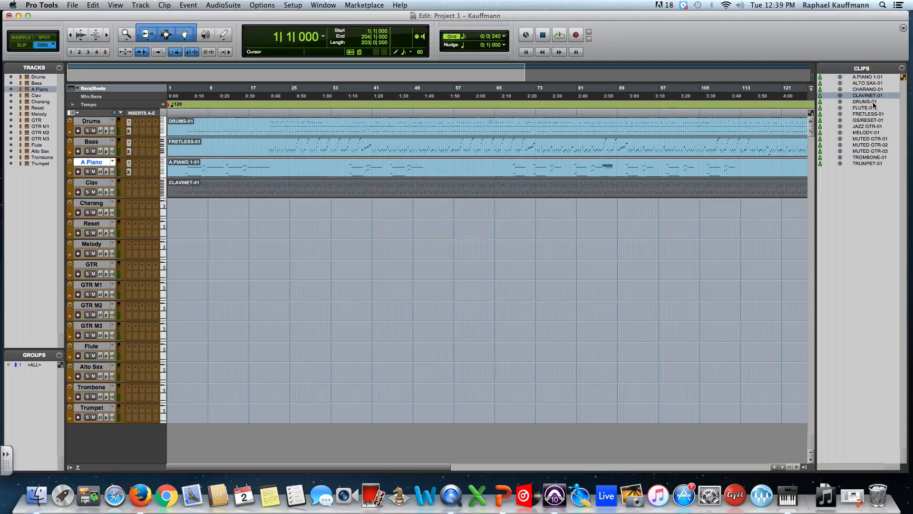
{"action": "left_click_drag", "start_coordinate": [866, 90], "coordinate": [176, 212]}
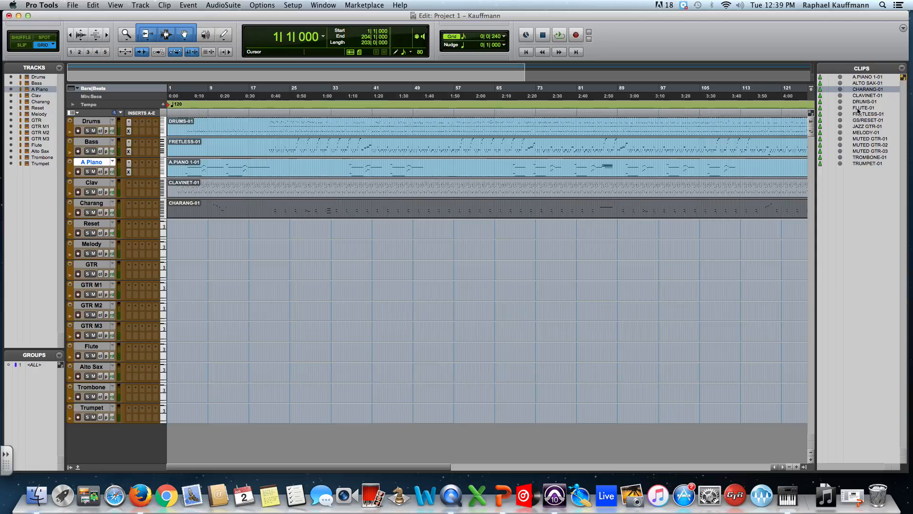
{"action": "left_click_drag", "start_coordinate": [864, 120], "coordinate": [152, 230]}
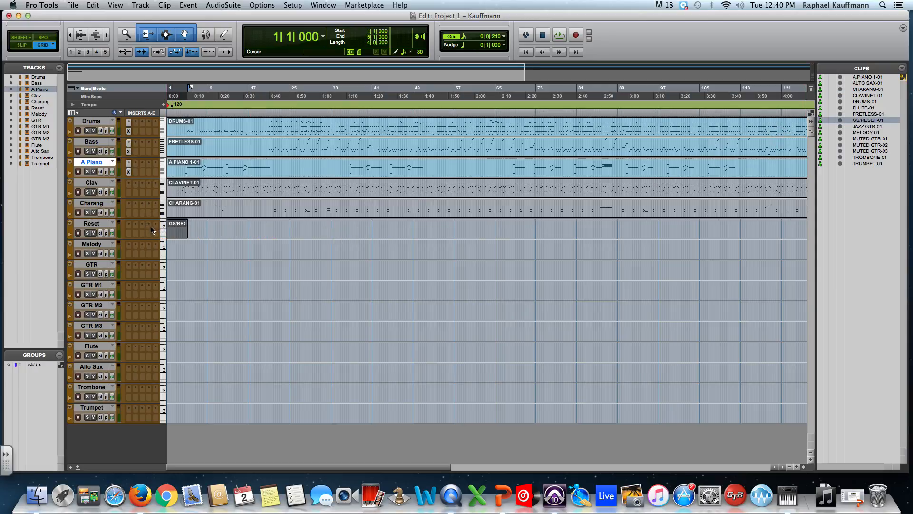
Mute the Reset track and place the MELODY-01 and JAZZ GTR-01 clips at the session start on the Melody and GTR tracks.
{"action": "left_click", "coordinate": [94, 232]}
{"action": "left_click_drag", "start_coordinate": [862, 134], "coordinate": [157, 257]}
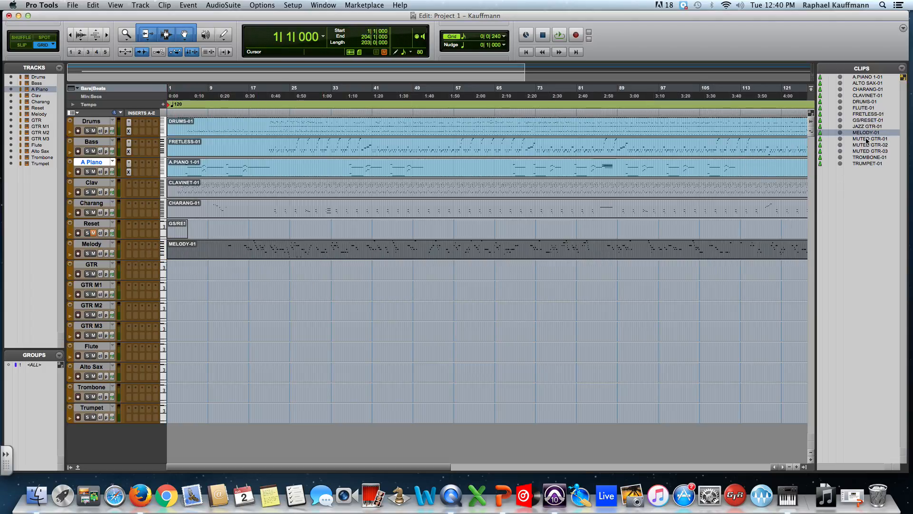
{"action": "left_click_drag", "start_coordinate": [863, 127], "coordinate": [133, 272]}
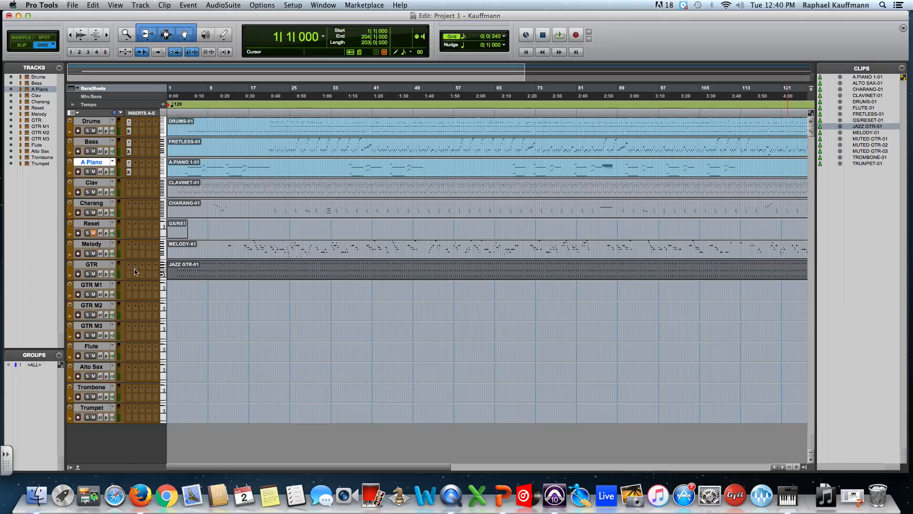
Place the MUTED GTR-01, MUTED GTR-02 and MUTED GTR-03 clips together at the session start on the GTR M1, GTR M2 and GTR M3 tracks.
{"action": "left_click", "coordinate": [862, 139]}
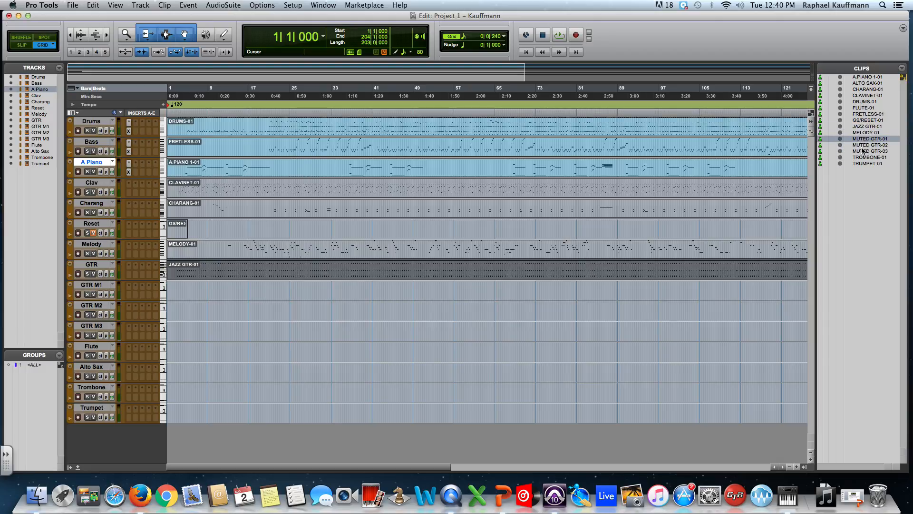
{"action": "left_click", "coordinate": [862, 151], "text": "shift"}
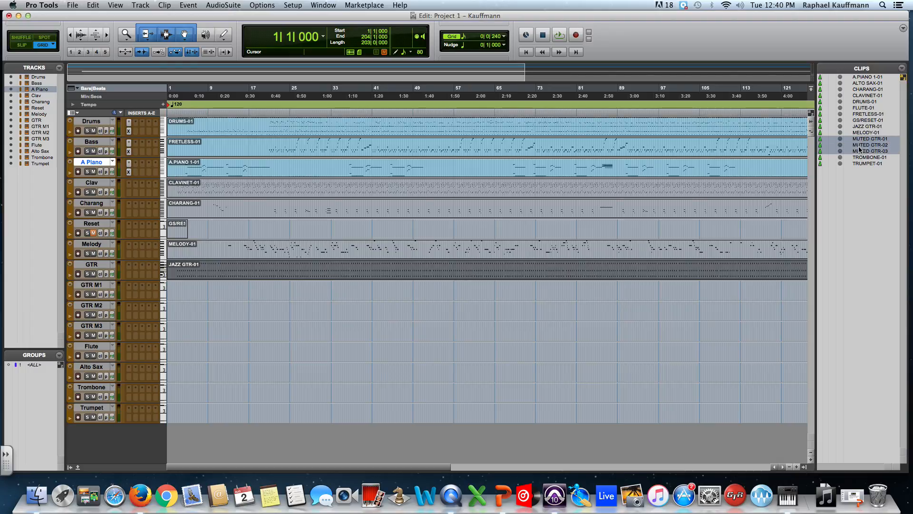
{"action": "left_click_drag", "start_coordinate": [865, 142], "coordinate": [147, 296]}
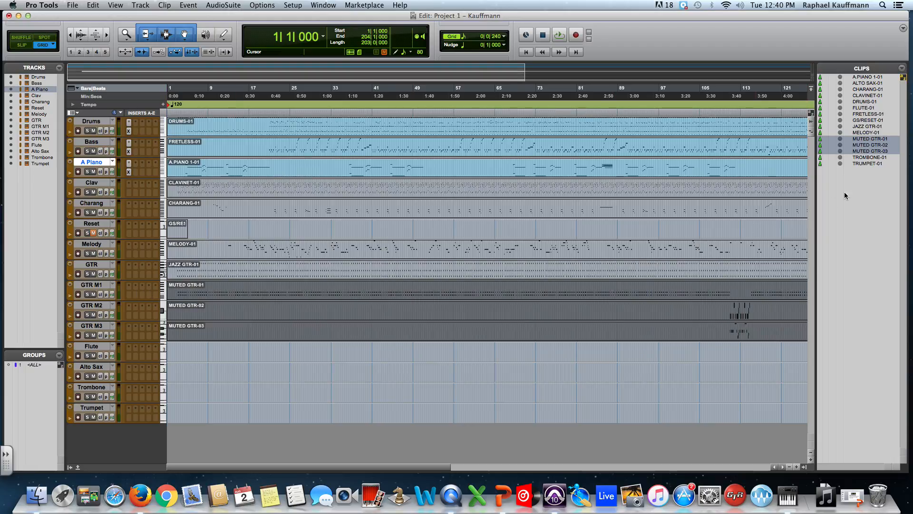
Place the FLUTE-01, ALTO SAX-01, TROMBONE-01 and TRUMPET-01 clips at the session start on the Flute, Alto Sax, Trombone and Trumpet tracks.
{"action": "left_click_drag", "start_coordinate": [865, 108], "coordinate": [143, 347]}
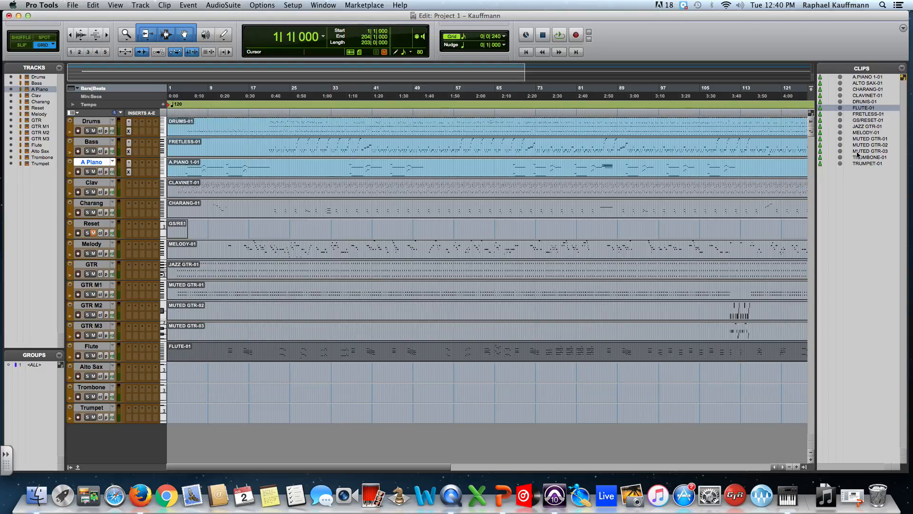
{"action": "left_click_drag", "start_coordinate": [867, 83], "coordinate": [109, 377]}
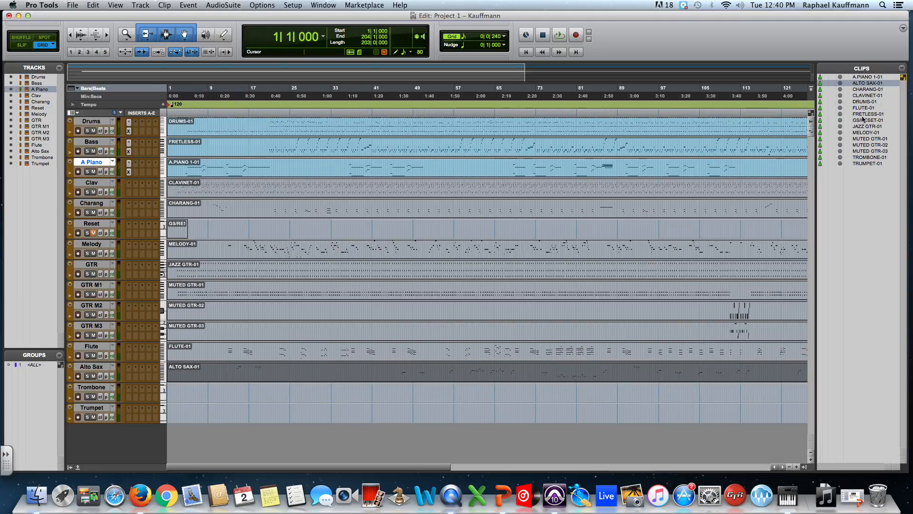
{"action": "left_click", "coordinate": [868, 158]}
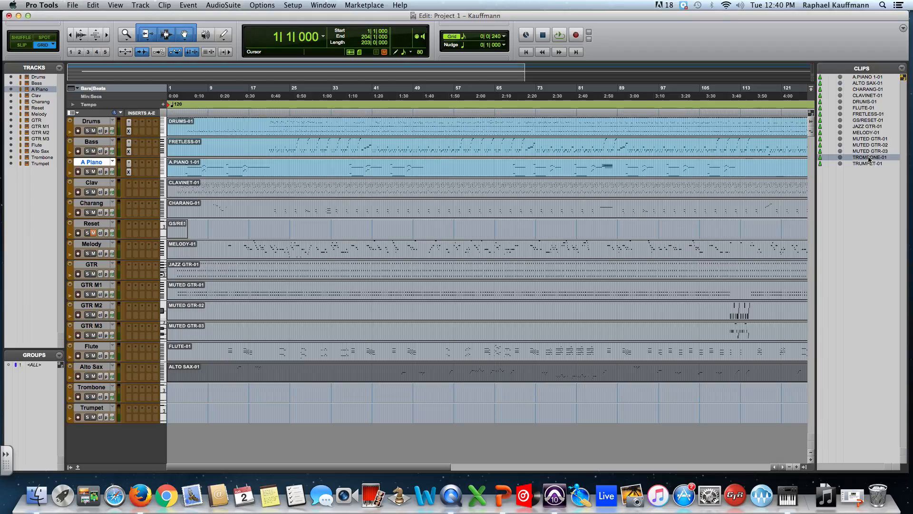
{"action": "left_click", "coordinate": [868, 163], "text": "shift"}
{"action": "left_click_drag", "start_coordinate": [869, 163], "coordinate": [144, 392]}
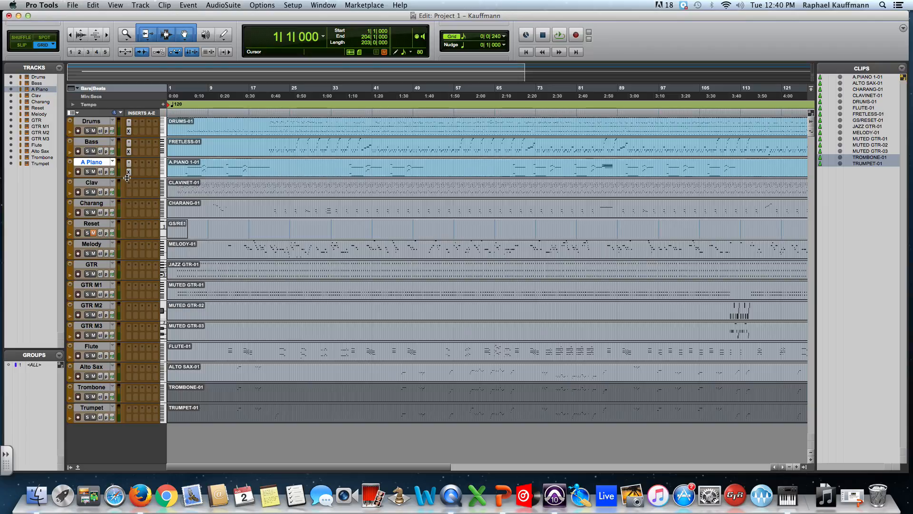
Copy the A Piano track's Xpand2 insert to every instrument track below it except Reset, and close the Trumpet track's Xpand2 window.
{"action": "left_click_drag", "start_coordinate": [129, 172], "coordinate": [131, 418]}
{"action": "left_click", "coordinate": [131, 418]}
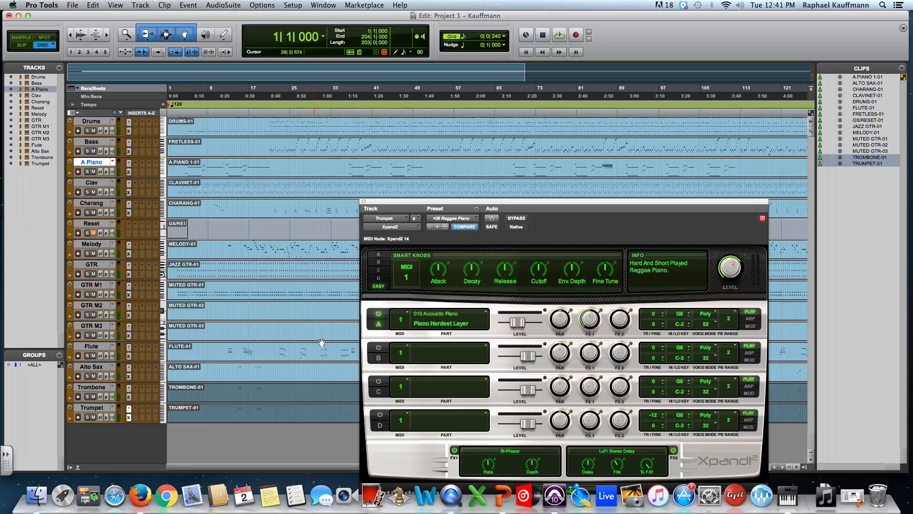
{"action": "left_click", "coordinate": [364, 202]}
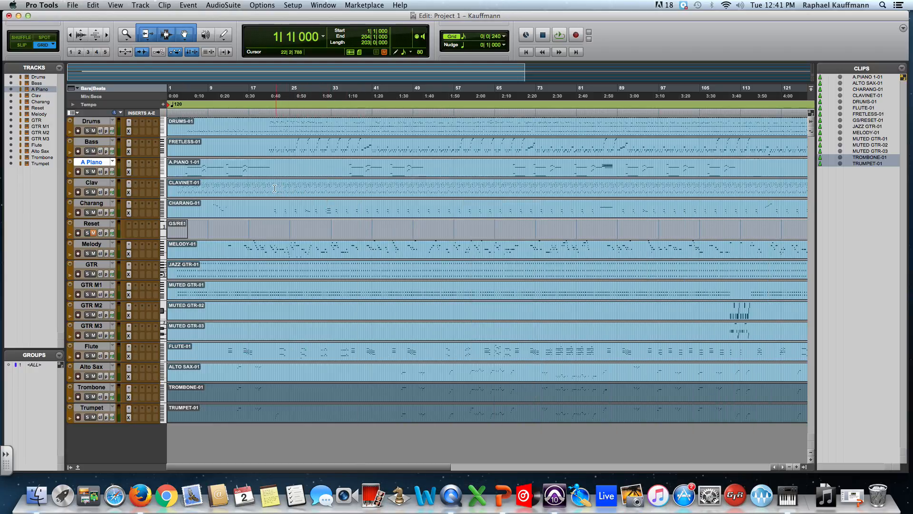
Audition all the tracks together from 14|1|720 for a few bars.
{"action": "left_click", "coordinate": [235, 188]}
{"action": "key", "text": "space"}
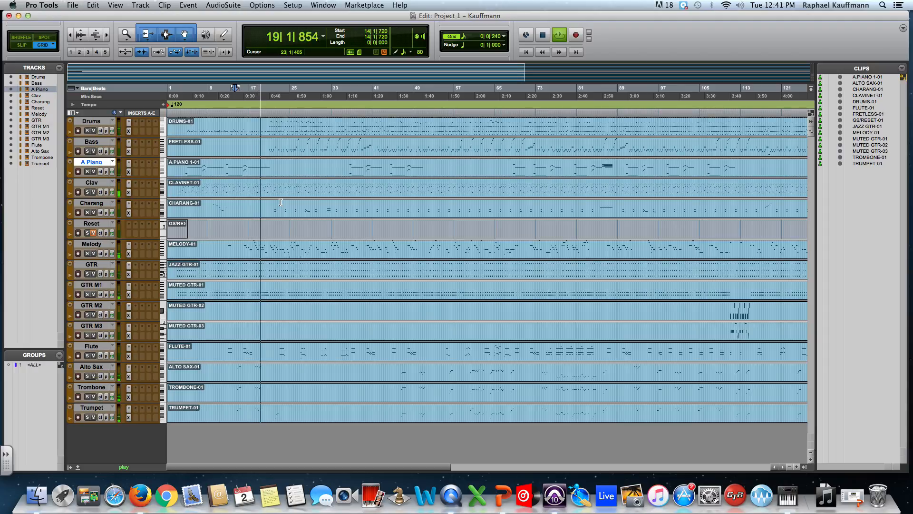
{"action": "key", "text": "space"}
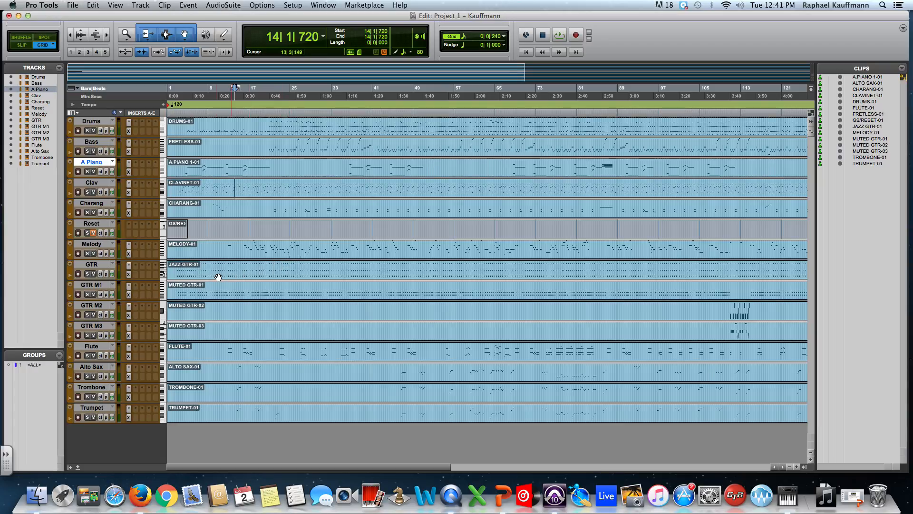
{"action": "left_click", "coordinate": [95, 227]}
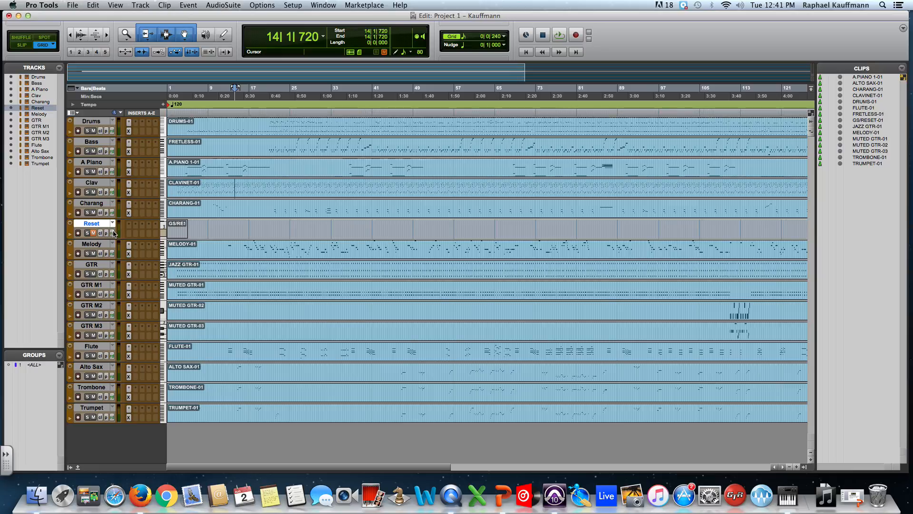
{"action": "left_click", "coordinate": [141, 5]}
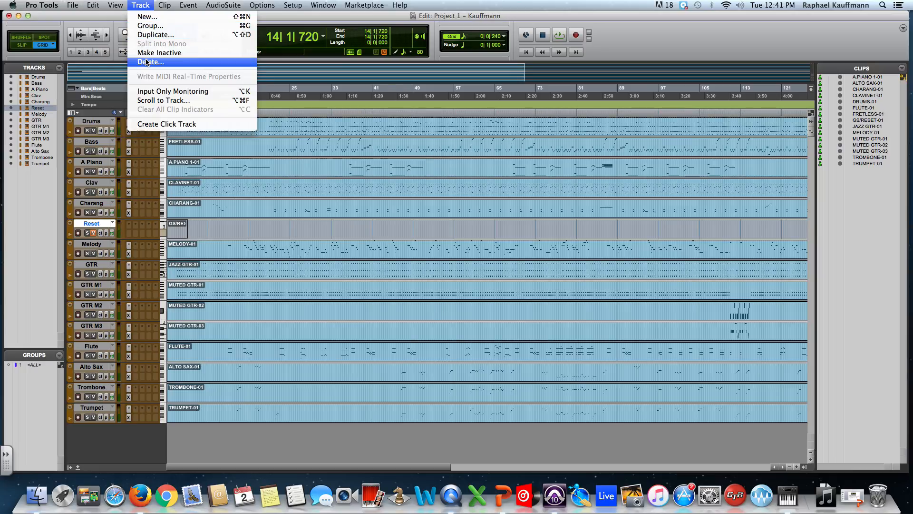
{"action": "left_click", "coordinate": [140, 6]}
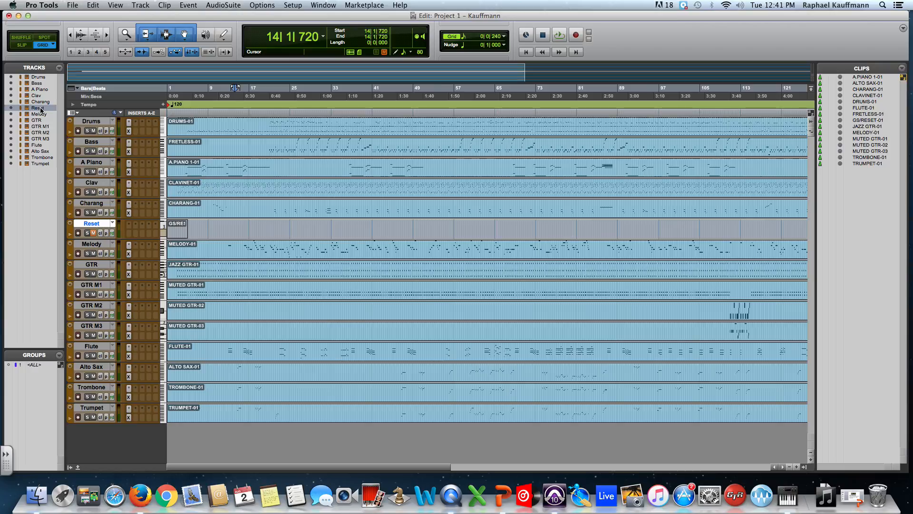
Hide the Reset track from the Edit window.
{"action": "left_click", "coordinate": [11, 108]}
{"action": "left_click", "coordinate": [11, 108]}
{"action": "left_click", "coordinate": [11, 108]}
{"action": "left_click", "coordinate": [11, 108]}
{"action": "left_click", "coordinate": [11, 108]}
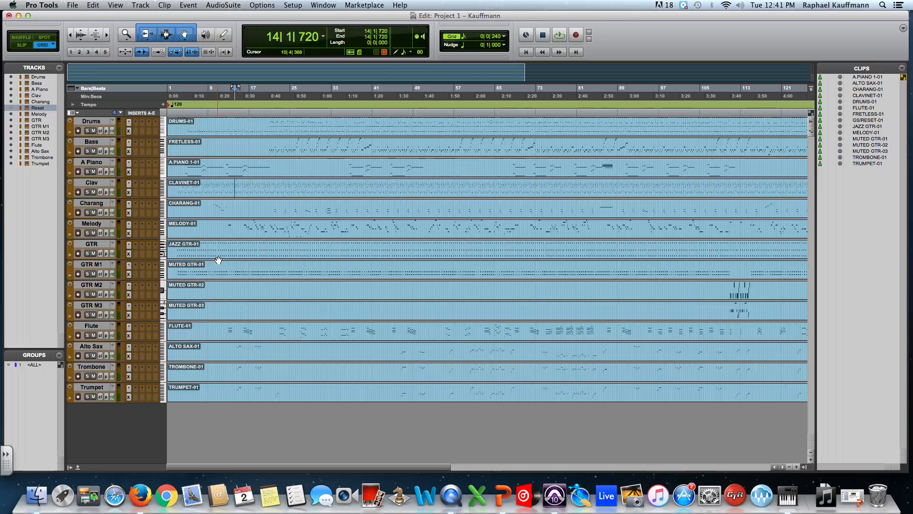
Load the +32 Fat Clavinet preset from the 14 E Pianos + Clav category for the Clav track's Xpand2.
{"action": "left_click", "coordinate": [129, 191]}
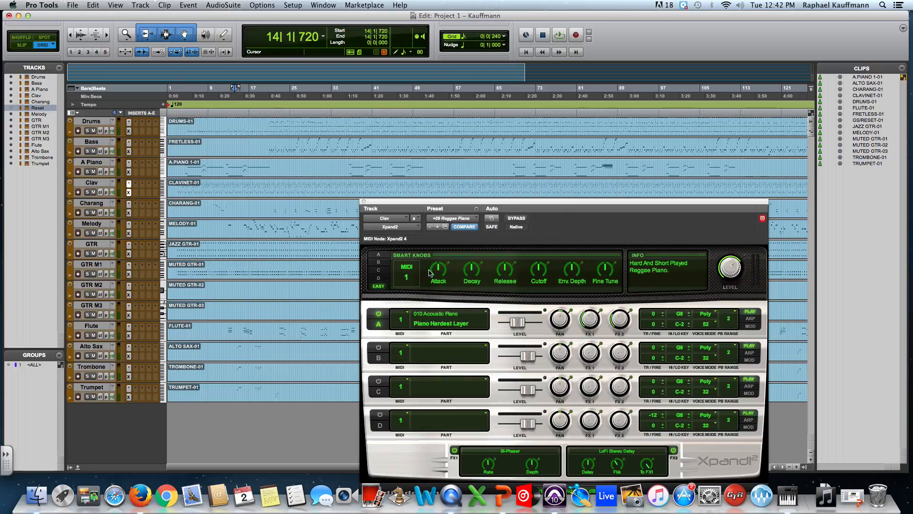
{"action": "left_click", "coordinate": [459, 218]}
{"action": "mouse_move", "coordinate": [460, 220]}
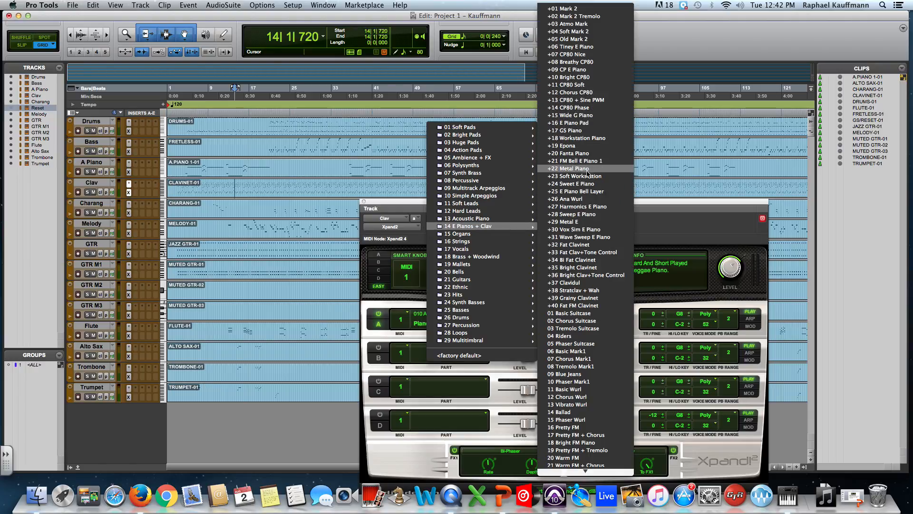
{"action": "left_click", "coordinate": [582, 244]}
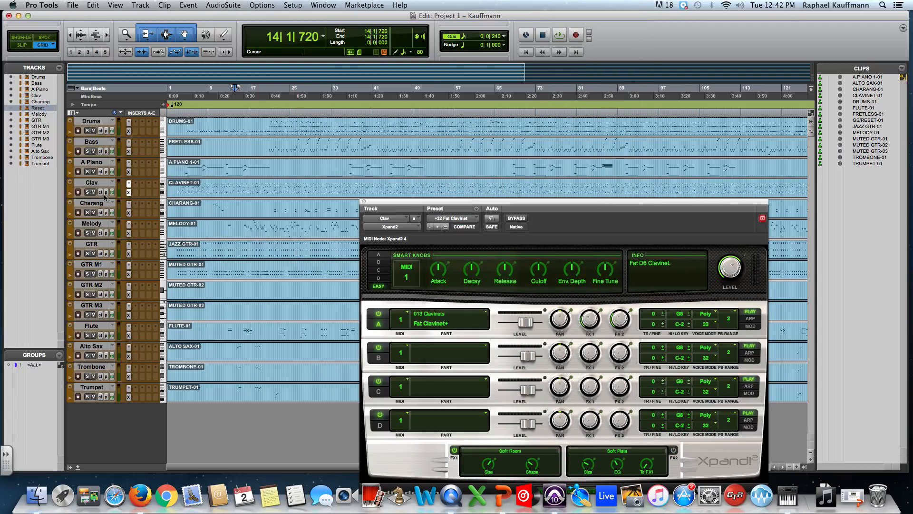
Open the Charang track's Xpand2, audition the track soloed from 9|4|240 and 21|4|480, and mute the track.
{"action": "left_click", "coordinate": [129, 214]}
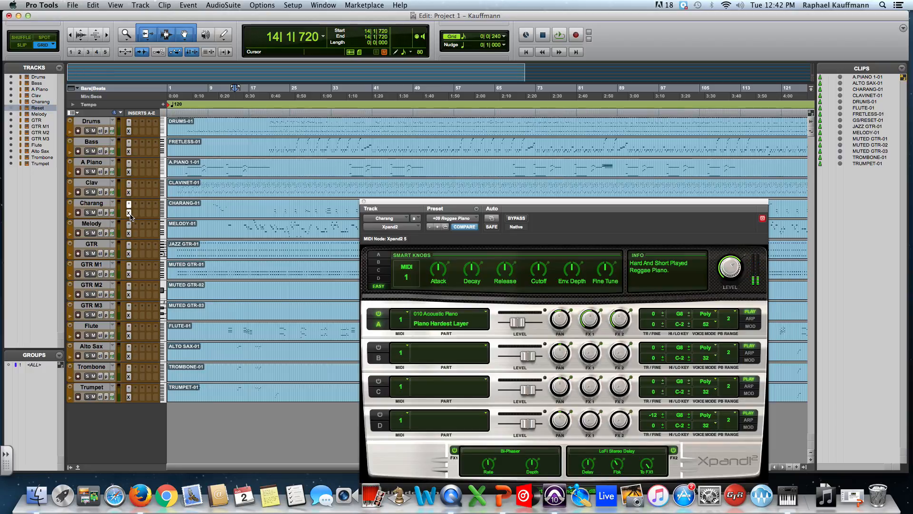
{"action": "left_click", "coordinate": [87, 212]}
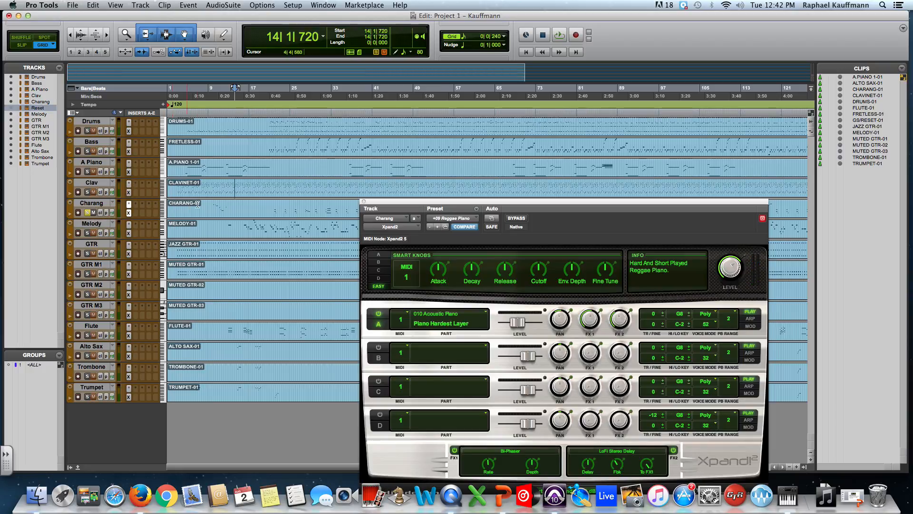
{"action": "left_click", "coordinate": [212, 207]}
{"action": "key", "text": "space"}
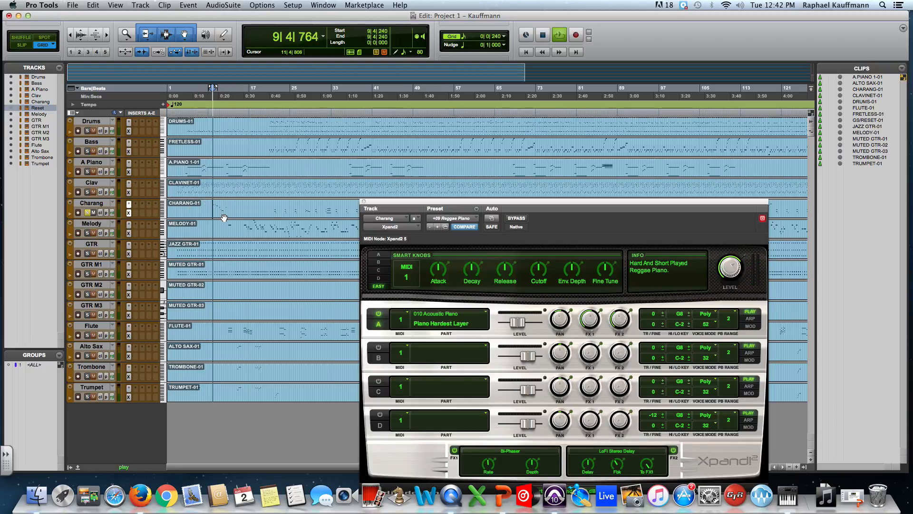
{"action": "left_click", "coordinate": [274, 206]}
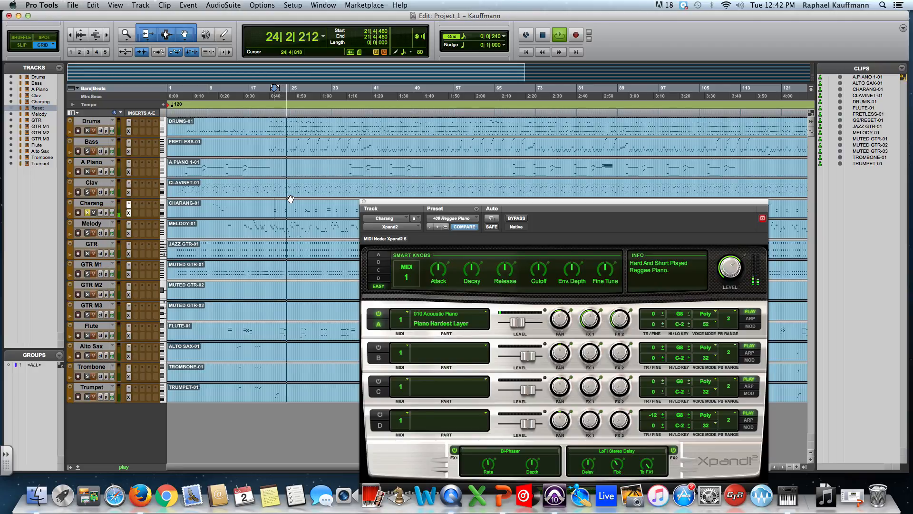
{"action": "key", "text": "space"}
{"action": "left_click", "coordinate": [88, 213]}
{"action": "left_click", "coordinate": [94, 213]}
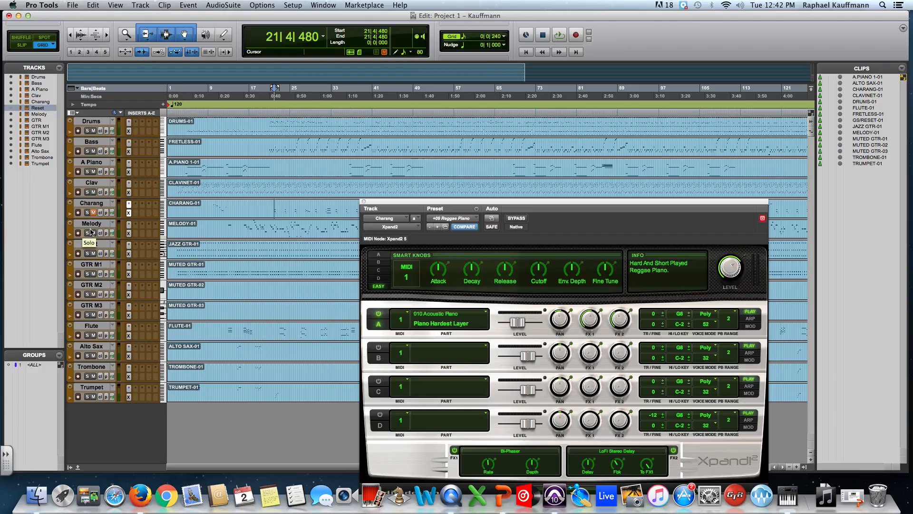
Audition the Melody track soloed from 12|2|000 and 15|4|720, and mute the track.
{"action": "double_click", "coordinate": [93, 225]}
{"action": "left_click", "coordinate": [88, 233]}
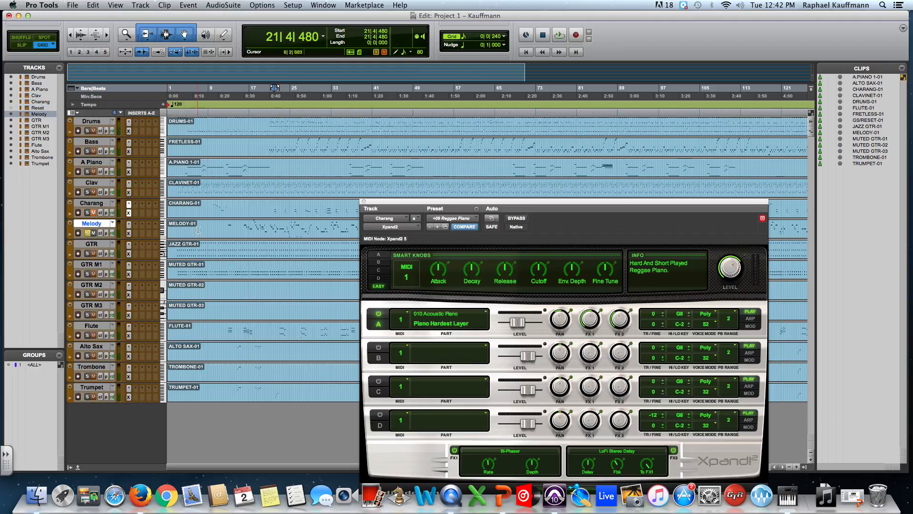
{"action": "left_click", "coordinate": [224, 228]}
{"action": "key", "text": "space"}
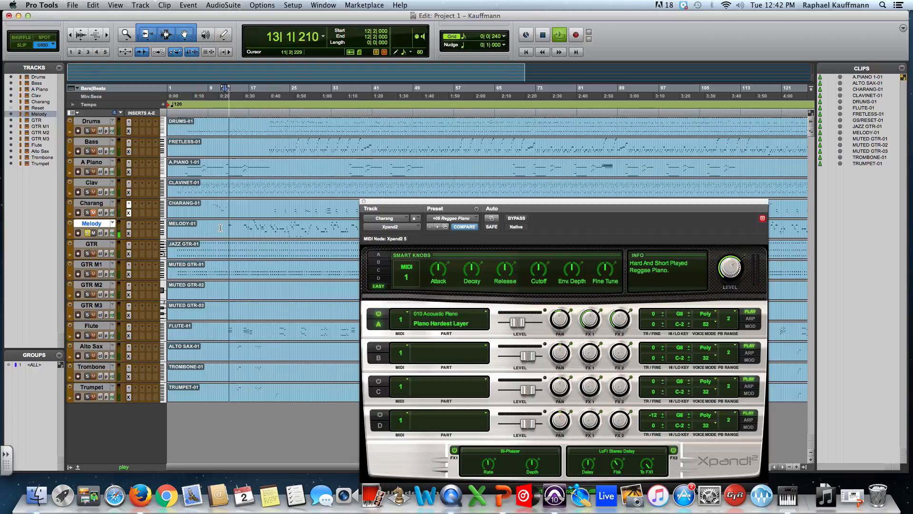
{"action": "key", "text": "space"}
{"action": "left_click", "coordinate": [246, 228]}
{"action": "key", "text": "space"}
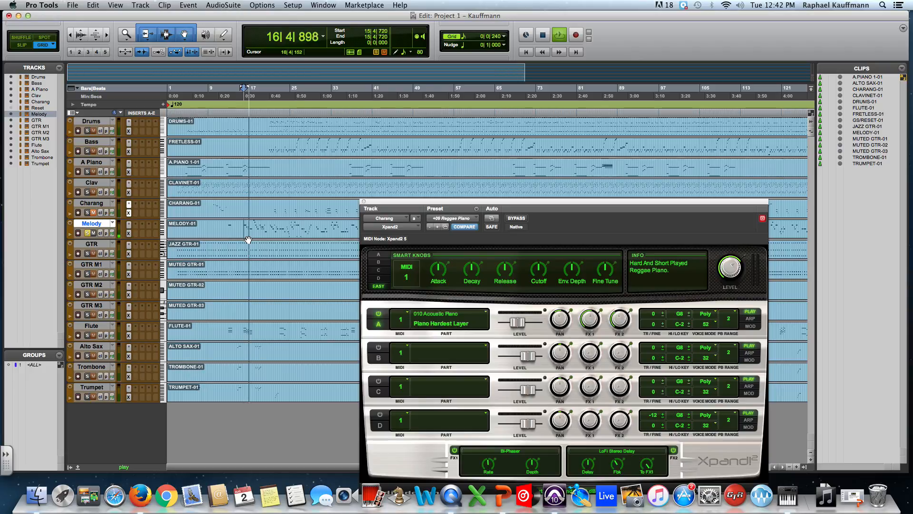
{"action": "key", "text": "space"}
{"action": "left_click", "coordinate": [86, 233]}
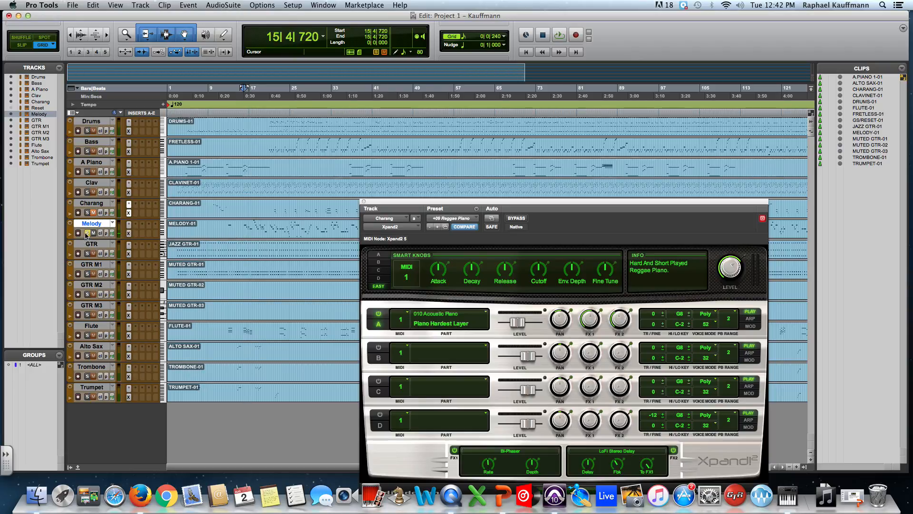
{"action": "left_click", "coordinate": [93, 233]}
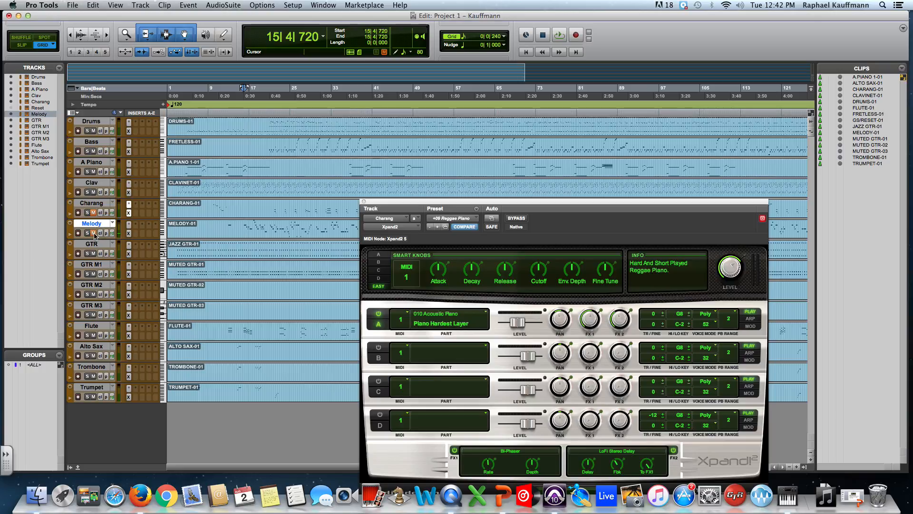
Load the +29 Beauty Strat preset from the 21 Guitars category for the GTR track's Xpand2 and solo the track.
{"action": "left_click", "coordinate": [92, 244]}
{"action": "left_click", "coordinate": [129, 253]}
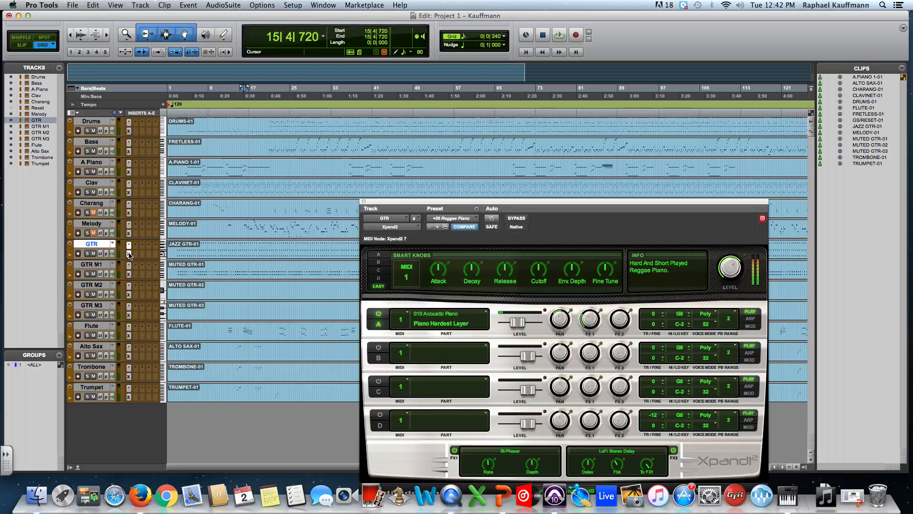
{"action": "left_click", "coordinate": [451, 219]}
{"action": "mouse_move", "coordinate": [451, 221]}
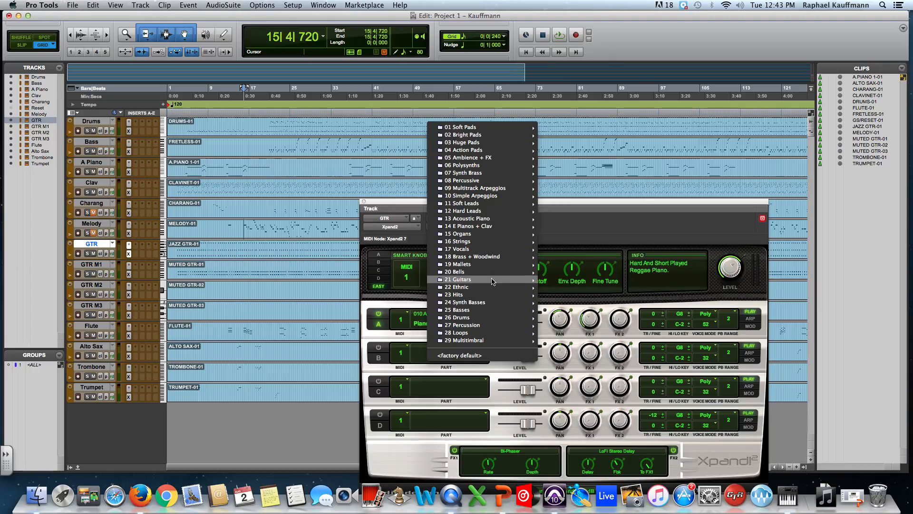
{"action": "mouse_move", "coordinate": [494, 281]}
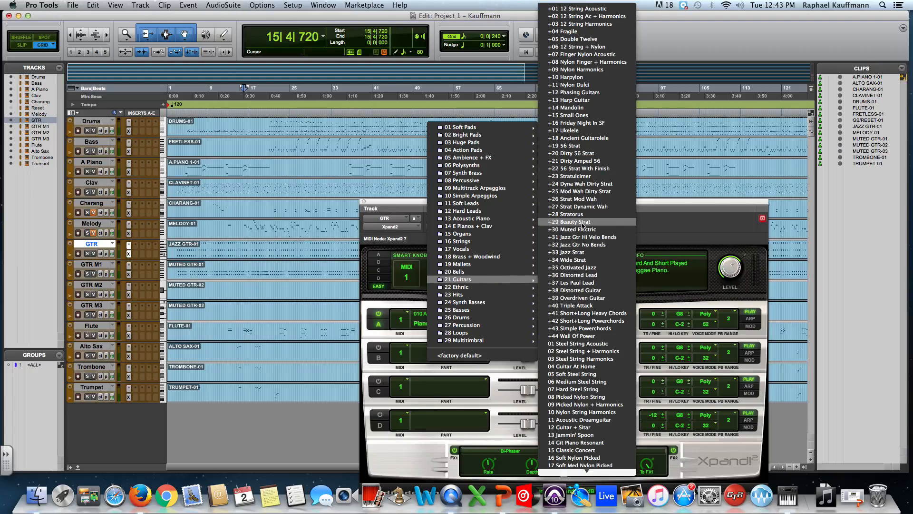
{"action": "left_click", "coordinate": [569, 222]}
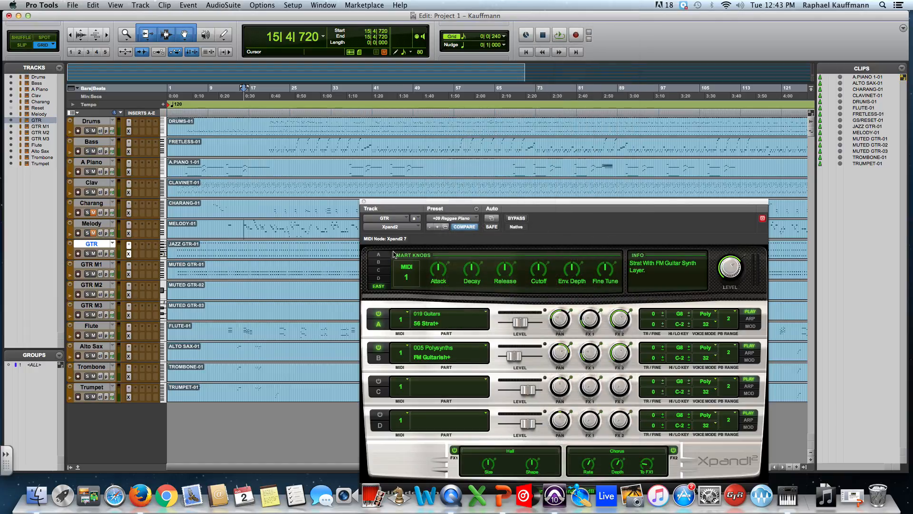
{"action": "left_click", "coordinate": [88, 256]}
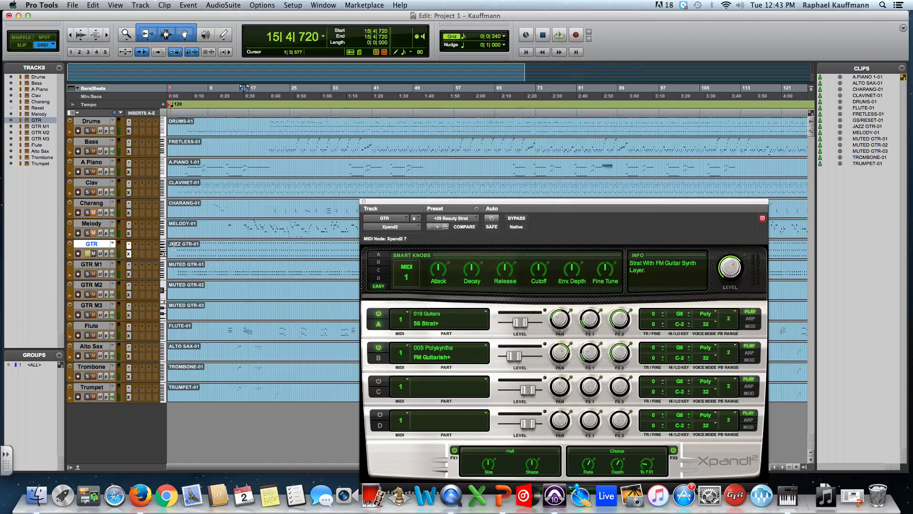
Play the soloed GTR track from 2|4|480 and try the +19 56 Strat and +28 Stratorus presets.
{"action": "left_click", "coordinate": [177, 246]}
{"action": "key", "text": "space"}
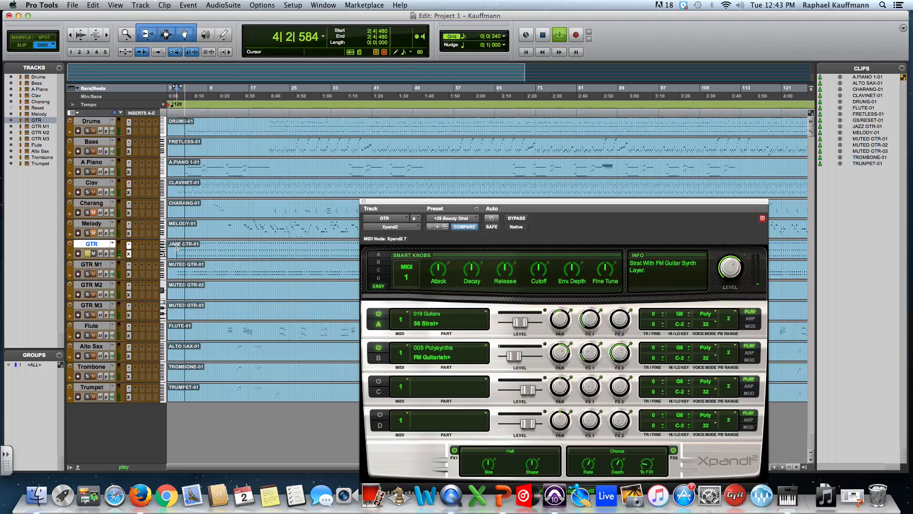
{"action": "left_click", "coordinate": [474, 218]}
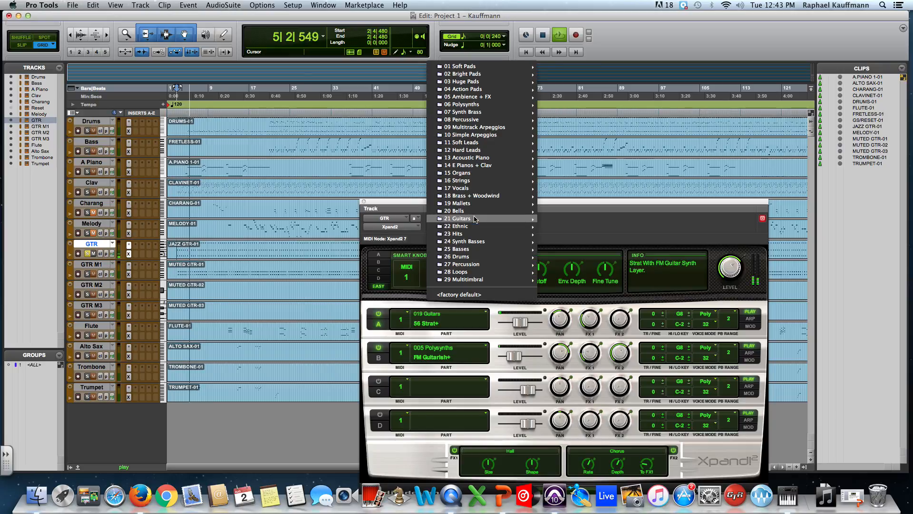
{"action": "mouse_move", "coordinate": [474, 218]}
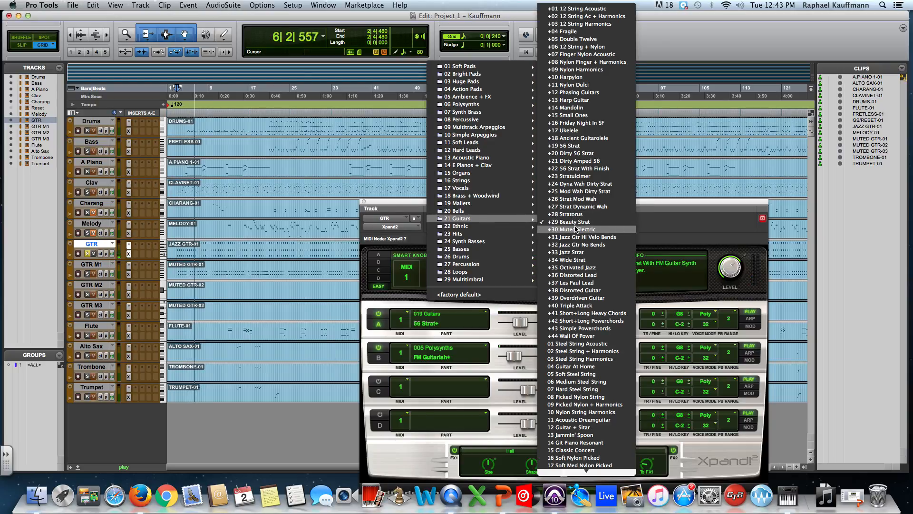
{"action": "left_click", "coordinate": [571, 145]}
{"action": "left_click", "coordinate": [479, 221]}
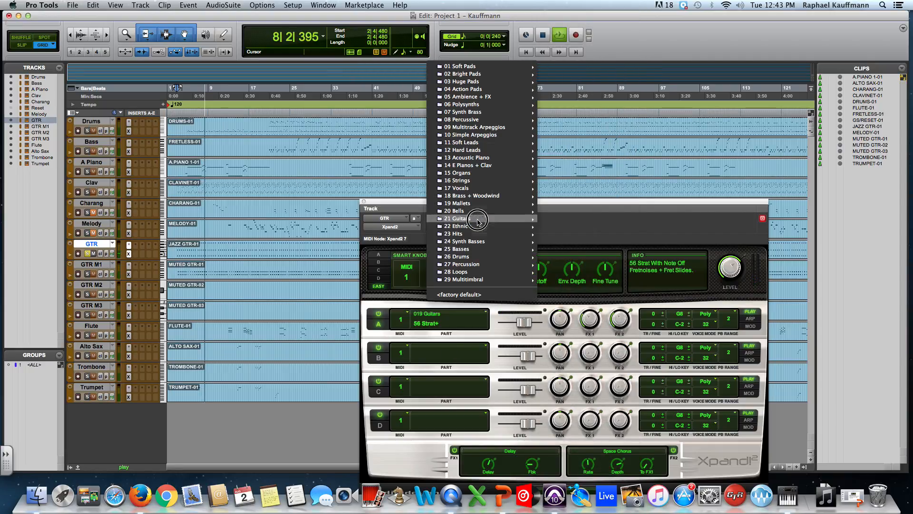
{"action": "mouse_move", "coordinate": [495, 219]}
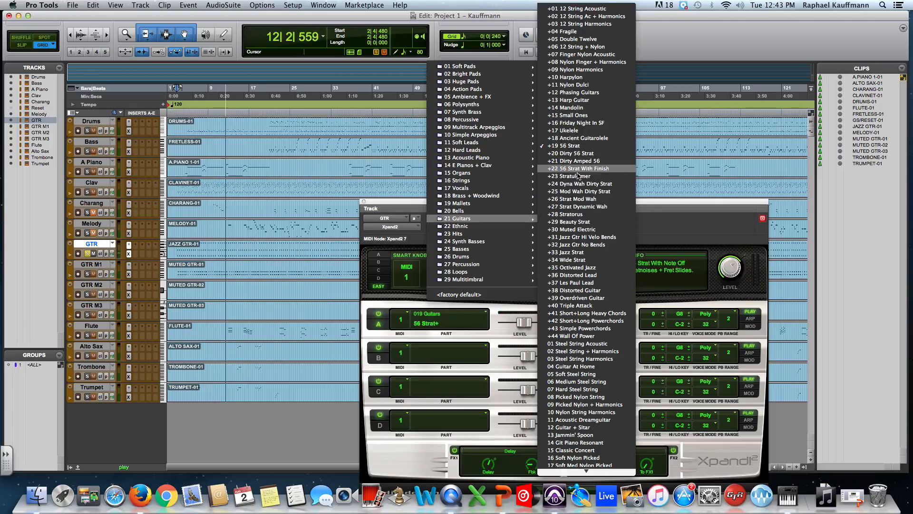
{"action": "left_click", "coordinate": [579, 217]}
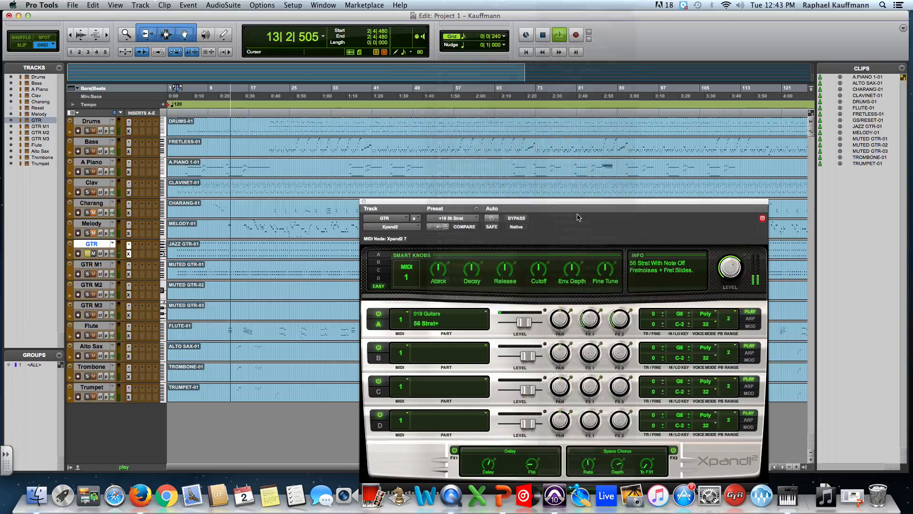
Load the +29 Beauty Strat preset for the GTR track, close its Xpand2 window, stop playback and unsolo the track.
{"action": "left_click", "coordinate": [476, 219]}
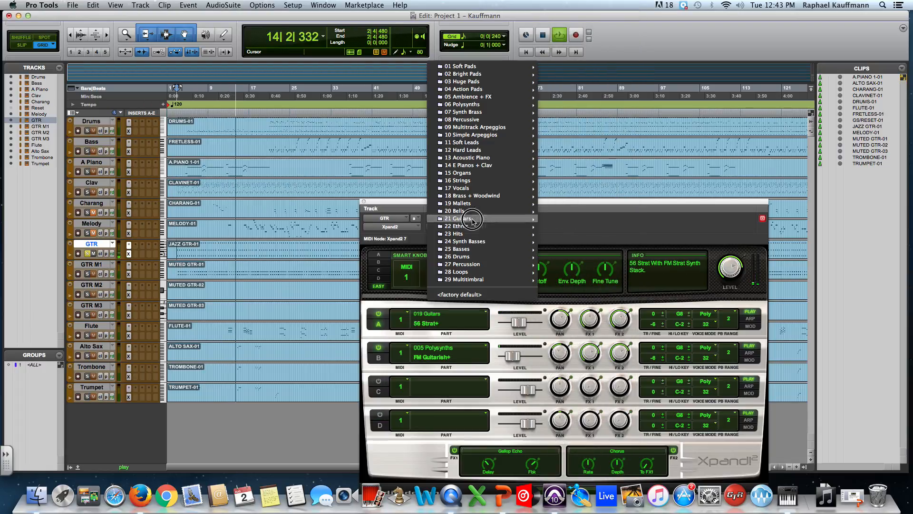
{"action": "mouse_move", "coordinate": [524, 217]}
{"action": "left_click", "coordinate": [572, 222]}
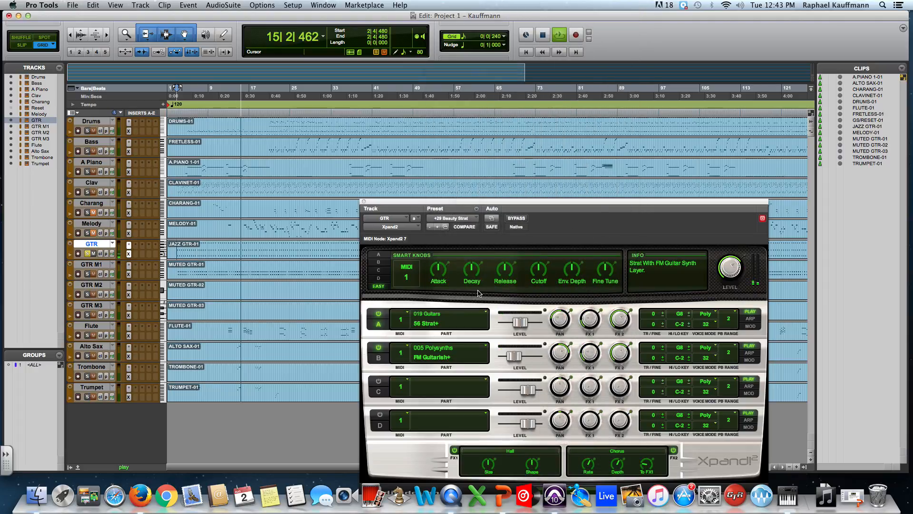
{"action": "left_click", "coordinate": [364, 201]}
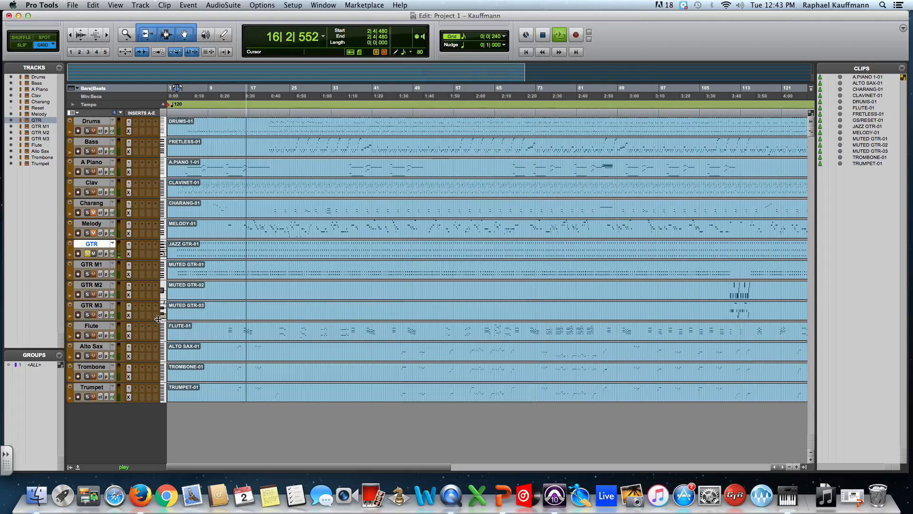
{"action": "left_click", "coordinate": [88, 253]}
{"action": "left_click", "coordinate": [87, 254]}
Solo the GTR M1 track and load the +30 Muted Electric preset from the 21 Guitars category in its Xpand2.
{"action": "left_click", "coordinate": [87, 274]}
{"action": "left_click", "coordinate": [129, 273]}
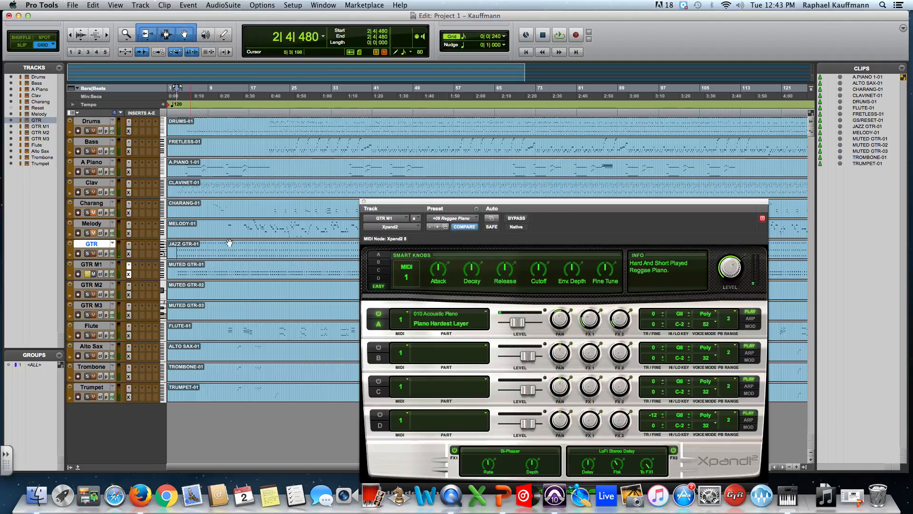
{"action": "left_click", "coordinate": [458, 219]}
{"action": "mouse_move", "coordinate": [461, 219]}
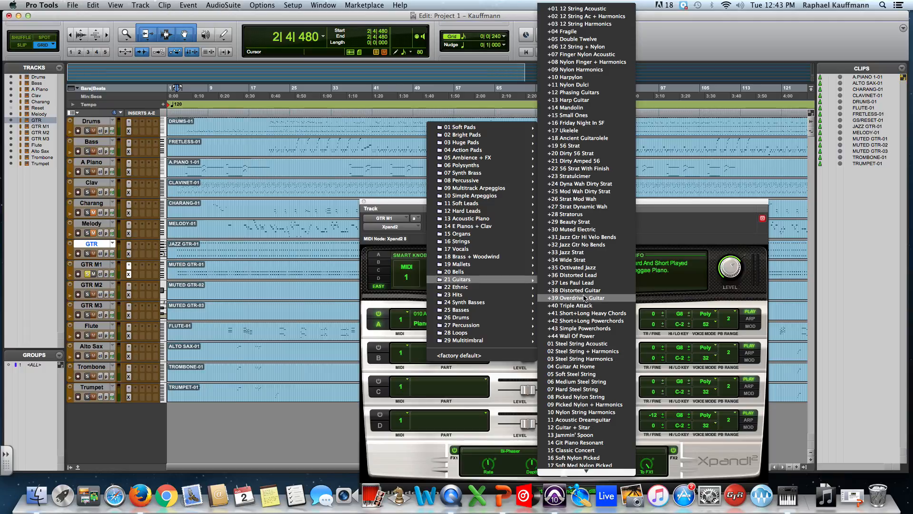
{"action": "left_click", "coordinate": [581, 232]}
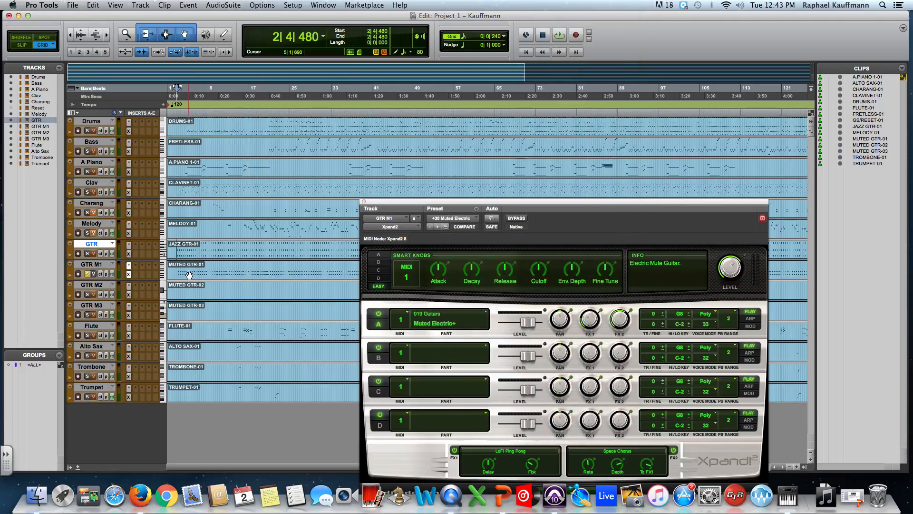
Audition the soloed GTR M1 track from 2|4|000 and close its Xpand2 window.
{"action": "key", "text": "space"}
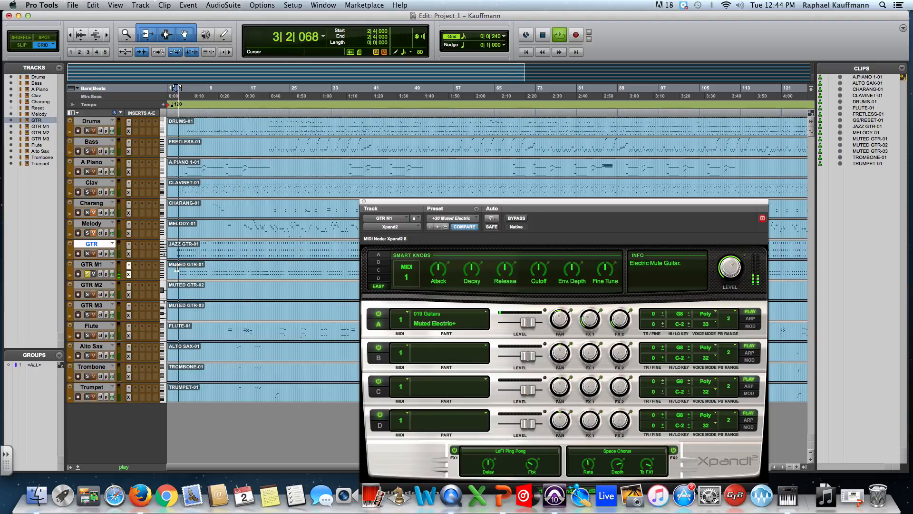
{"action": "key", "text": "space"}
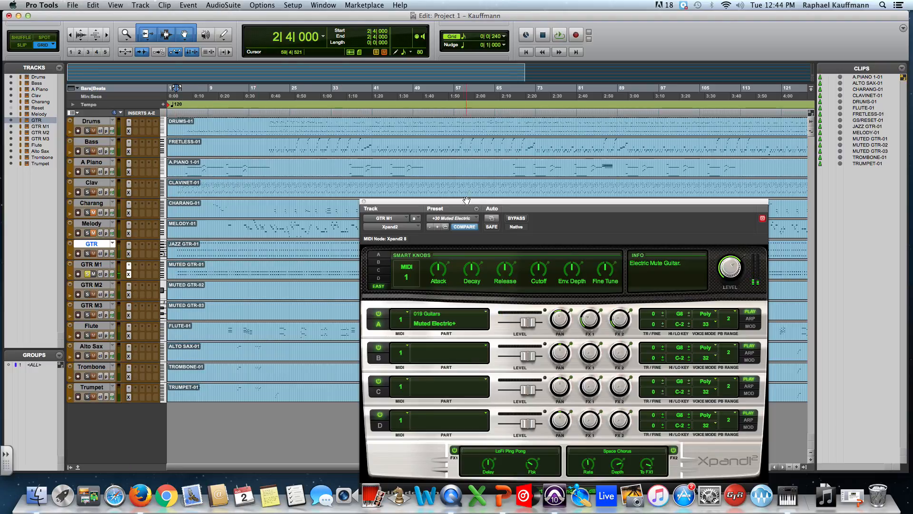
{"action": "left_click", "coordinate": [363, 201]}
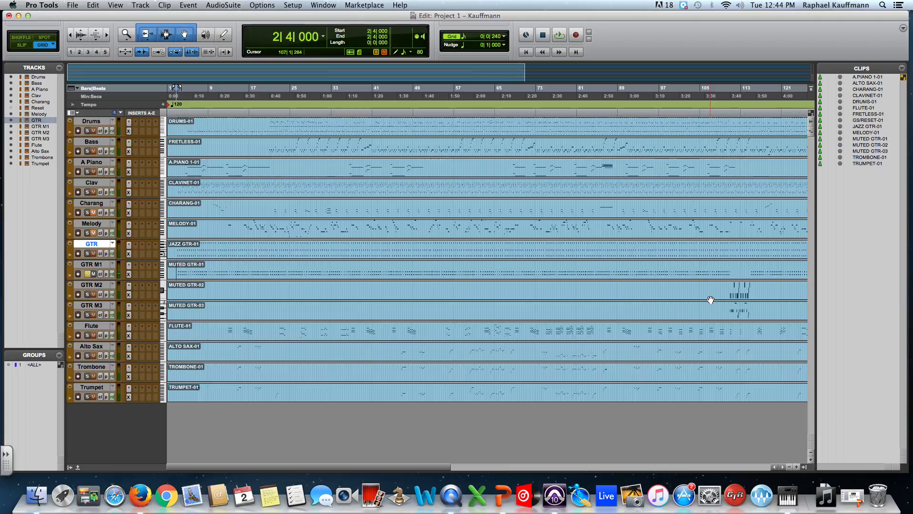
Place the edit cursor at 110|4|480 and load the 21 Clean Electric Guitar preset for the GTR M2 track's Xpand2.
{"action": "left_click", "coordinate": [730, 286]}
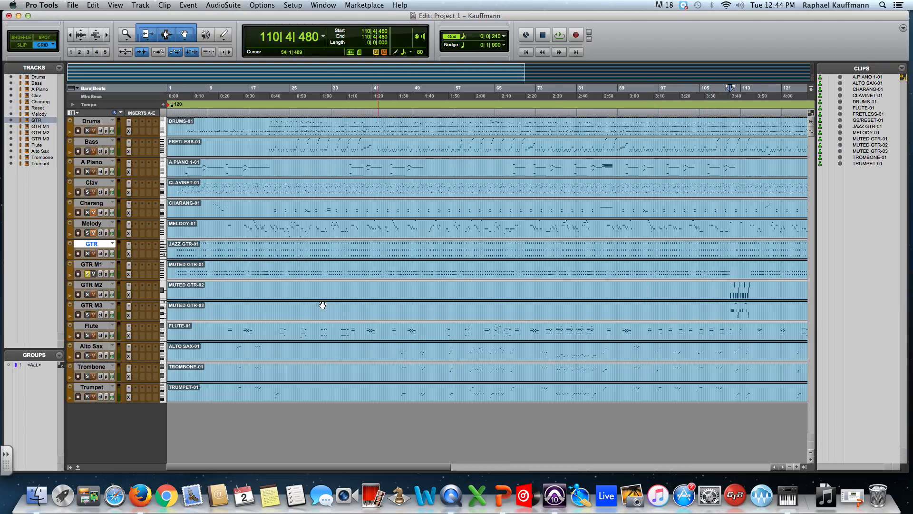
{"action": "left_click", "coordinate": [128, 293]}
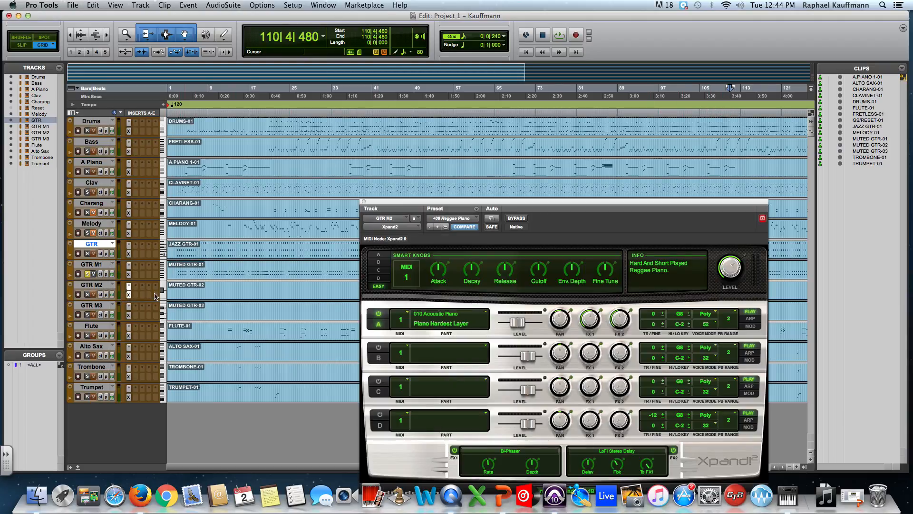
{"action": "left_click", "coordinate": [450, 219]}
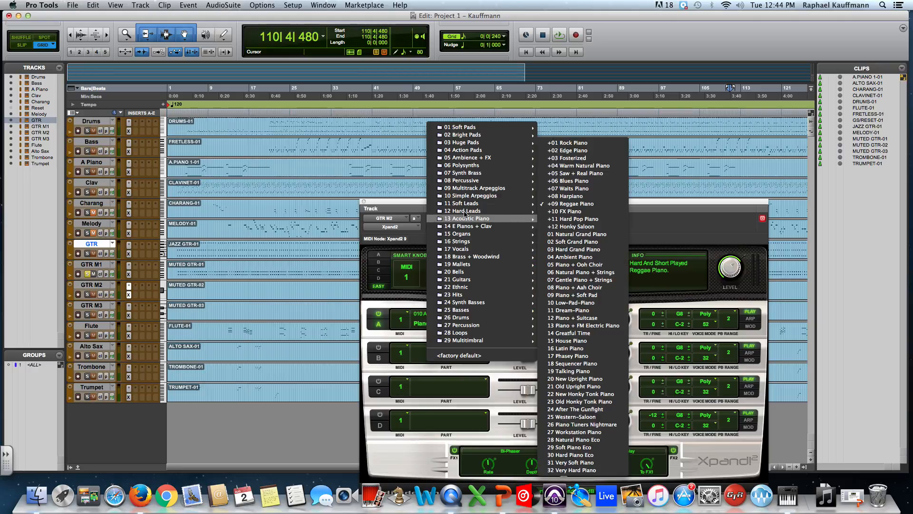
{"action": "mouse_move", "coordinate": [468, 280]}
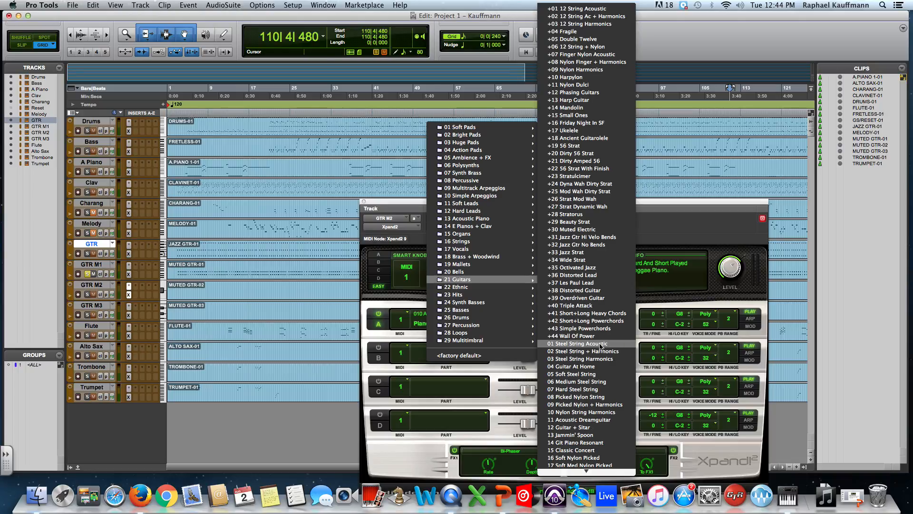
{"action": "scroll", "coordinate": [599, 345], "scroll_direction": "down", "scroll_amount": 5}
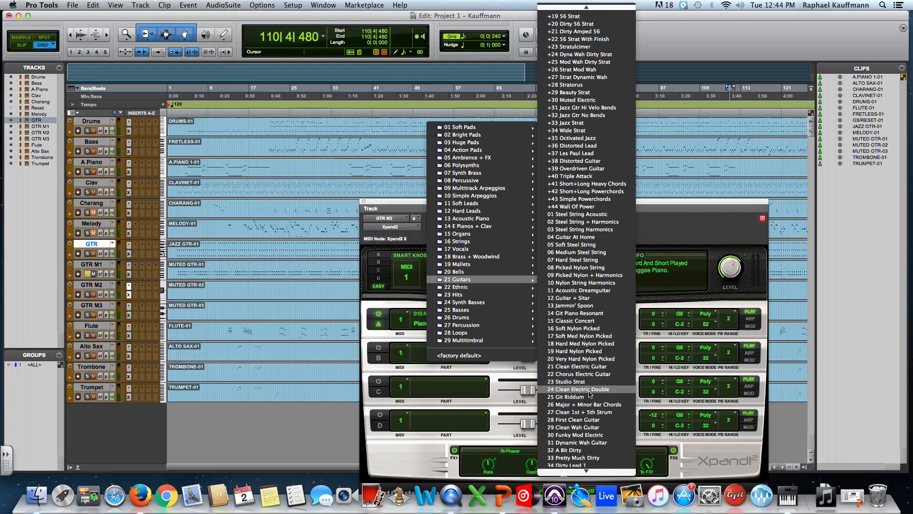
{"action": "left_click", "coordinate": [591, 367]}
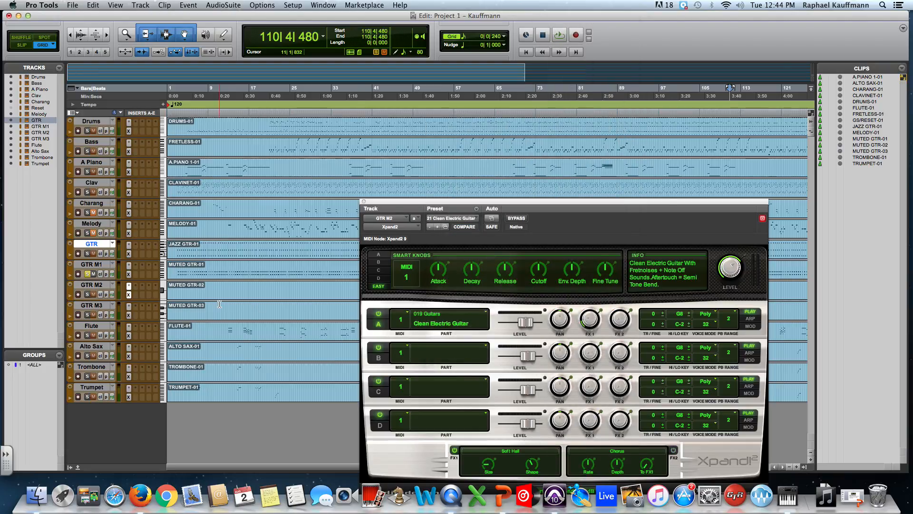
Unsolo the GTR M1 track and solo the GTR M2 track.
{"action": "left_click", "coordinate": [88, 274]}
{"action": "left_click", "coordinate": [129, 293]}
{"action": "left_click", "coordinate": [128, 293]}
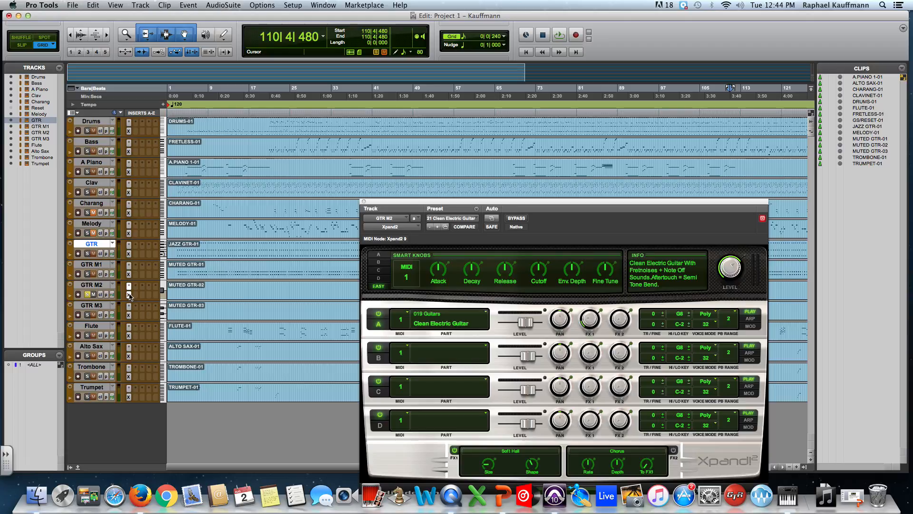
{"action": "left_click", "coordinate": [468, 221]}
{"action": "mouse_move", "coordinate": [468, 218]}
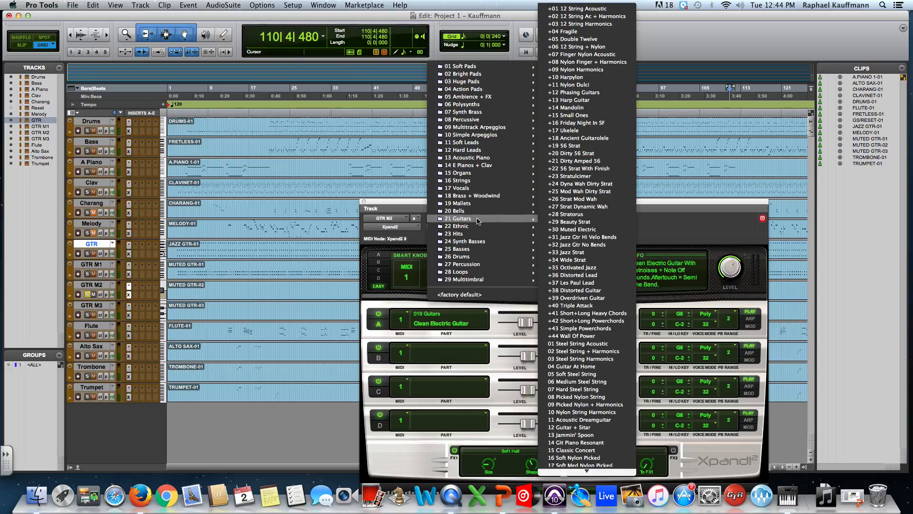
{"action": "left_click", "coordinate": [572, 222]}
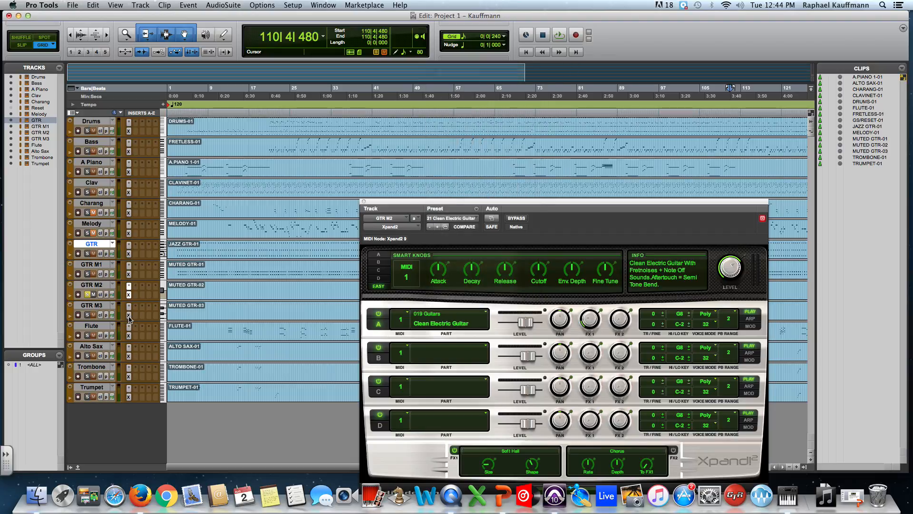
Load the 23 Studio Strat preset from the 21 Guitars category for the GTR M3 track's Xpand2 and close the plug-in window.
{"action": "left_click", "coordinate": [128, 316]}
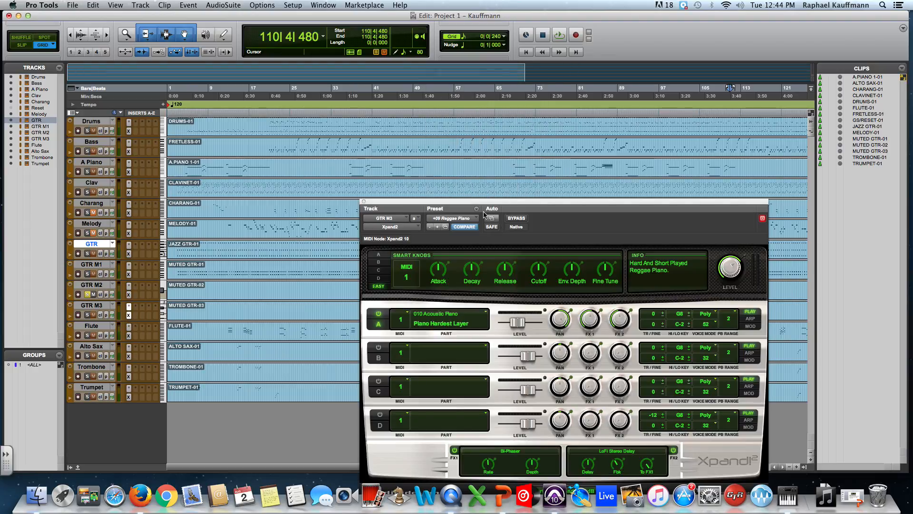
{"action": "left_click", "coordinate": [463, 220]}
{"action": "mouse_move", "coordinate": [504, 280]}
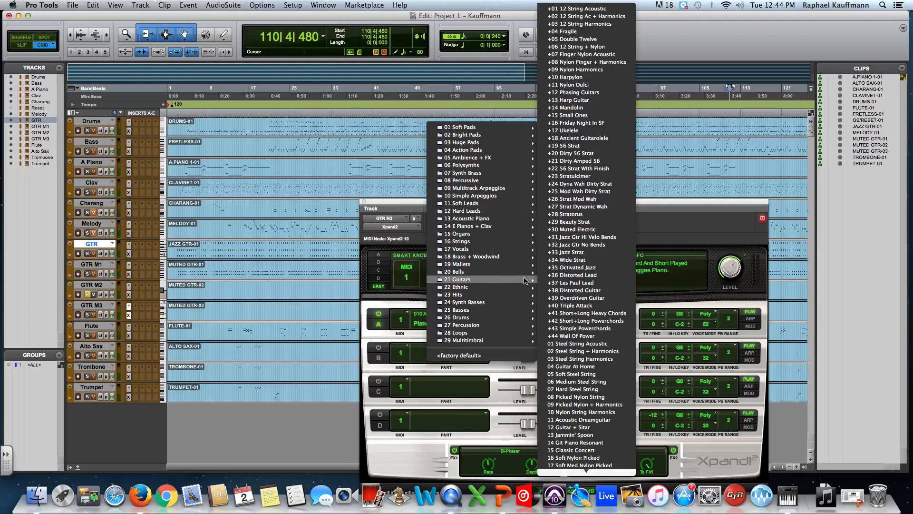
{"action": "scroll", "coordinate": [612, 382], "scroll_direction": "down", "scroll_amount": 3}
{"action": "scroll", "coordinate": [612, 382], "scroll_direction": "down", "scroll_amount": 5}
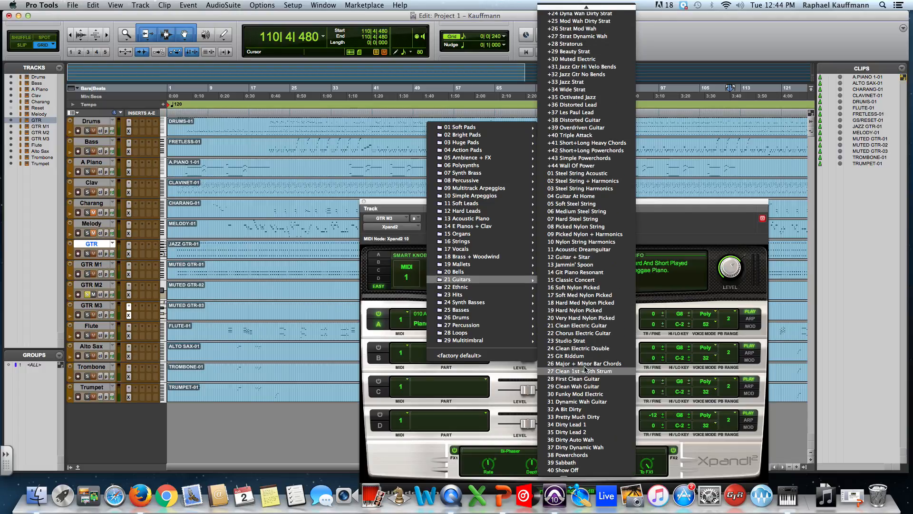
{"action": "left_click", "coordinate": [577, 325]}
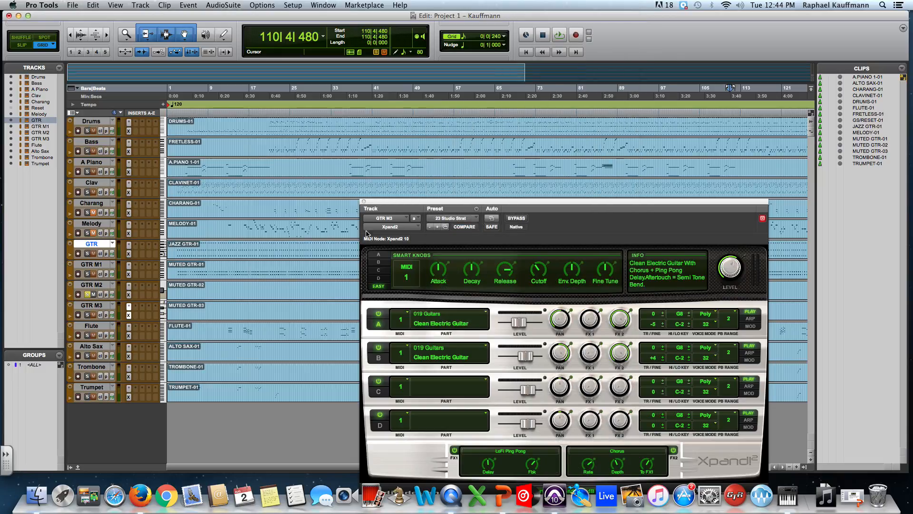
{"action": "left_click", "coordinate": [364, 201]}
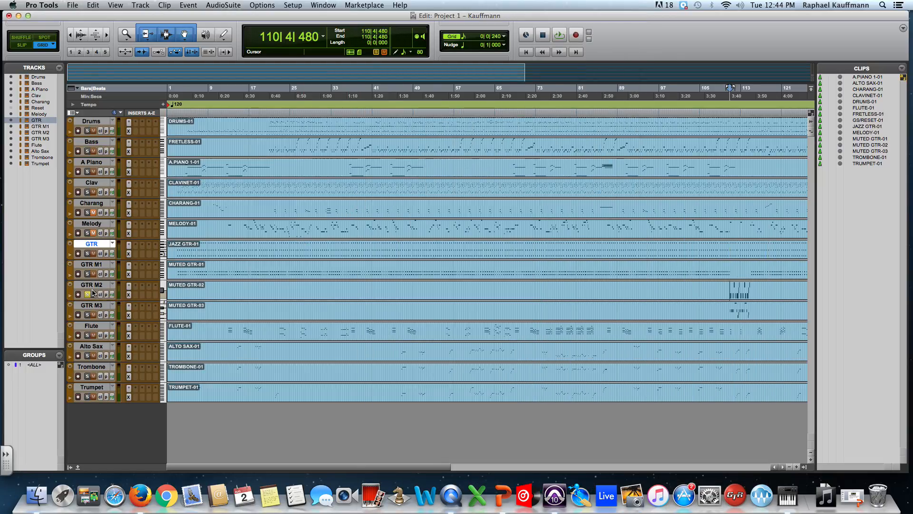
Audition GTR M1 and GTR M2 soloed together from 110|4|480, and unsolo both tracks.
{"action": "left_click", "coordinate": [88, 274]}
{"action": "key", "text": "space"}
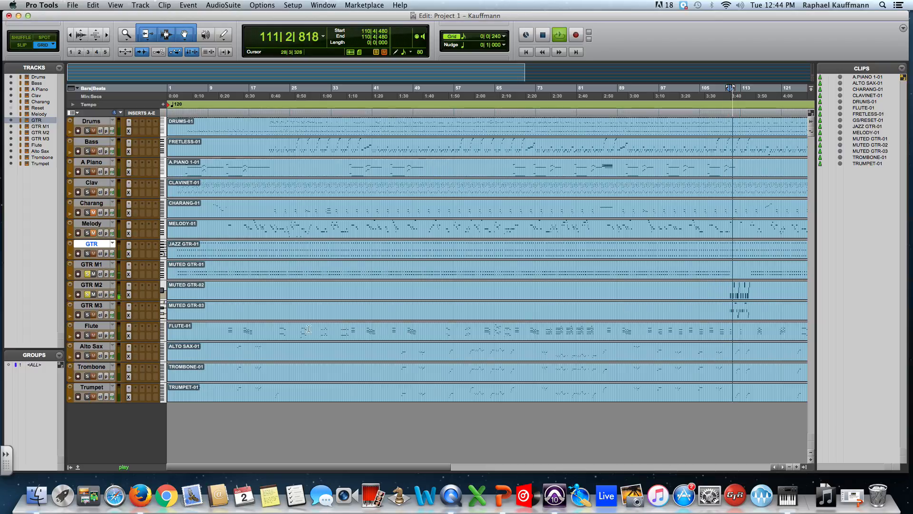
{"action": "key", "text": "space"}
{"action": "left_click", "coordinate": [88, 274]}
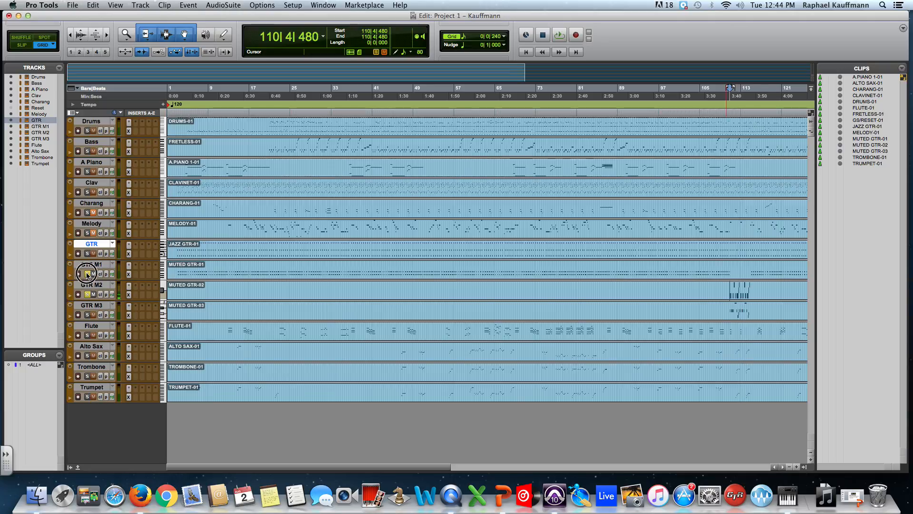
{"action": "left_click", "coordinate": [87, 295]}
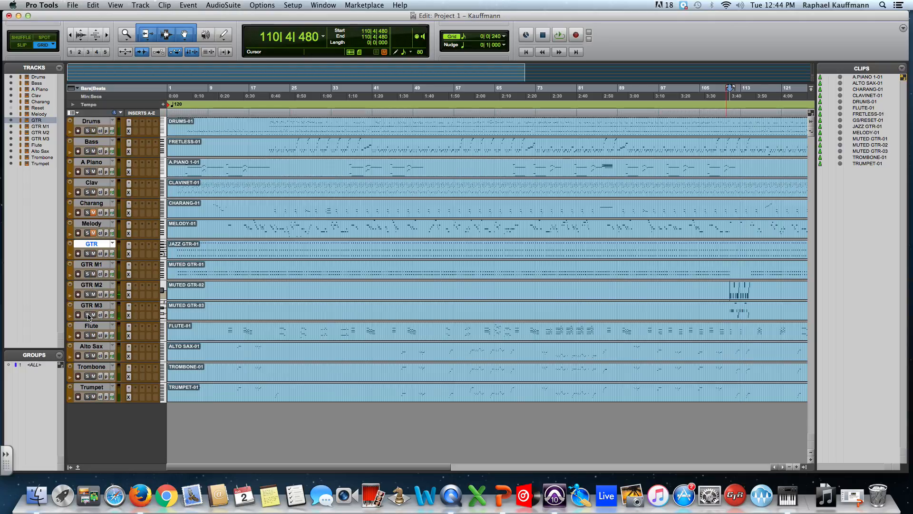
Audition GTR M2 and GTR M3 soloed together from 110|4|480, and clear their solos.
{"action": "left_click", "coordinate": [88, 315]}
{"action": "key", "text": "space"}
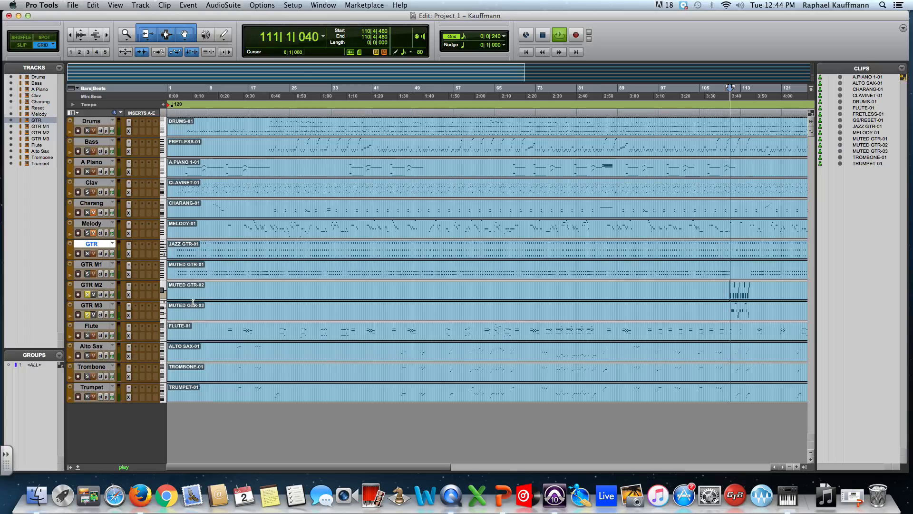
{"action": "key", "text": "space"}
{"action": "left_click", "coordinate": [87, 315]}
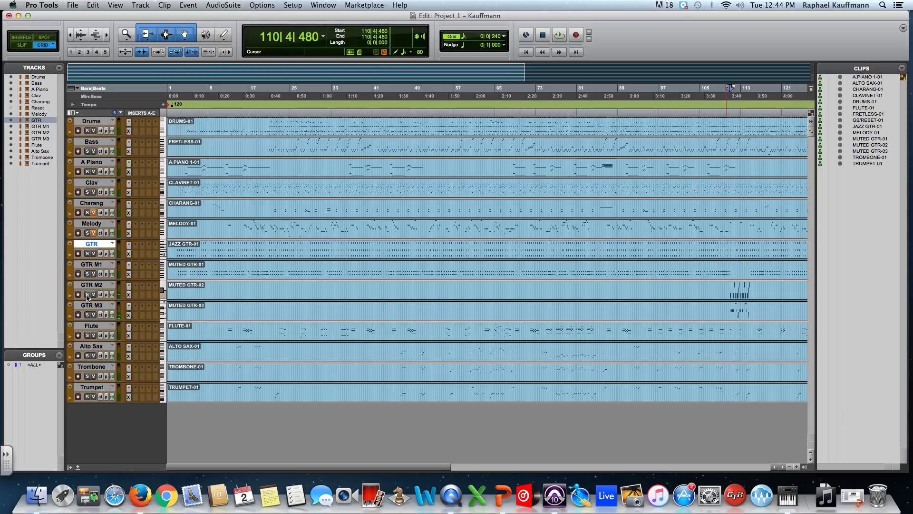
Load the +36 Flute preset from the 18 Brass + Woodwind category for the soloed Flute track's Xpand2, and clear the solo.
{"action": "left_click", "coordinate": [87, 335]}
{"action": "left_click", "coordinate": [129, 326]}
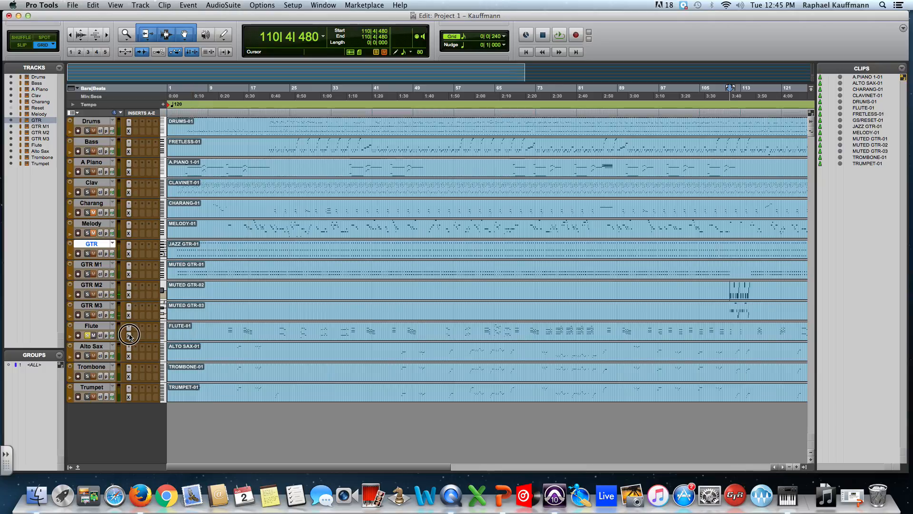
{"action": "left_click", "coordinate": [468, 220]}
{"action": "mouse_move", "coordinate": [465, 227]}
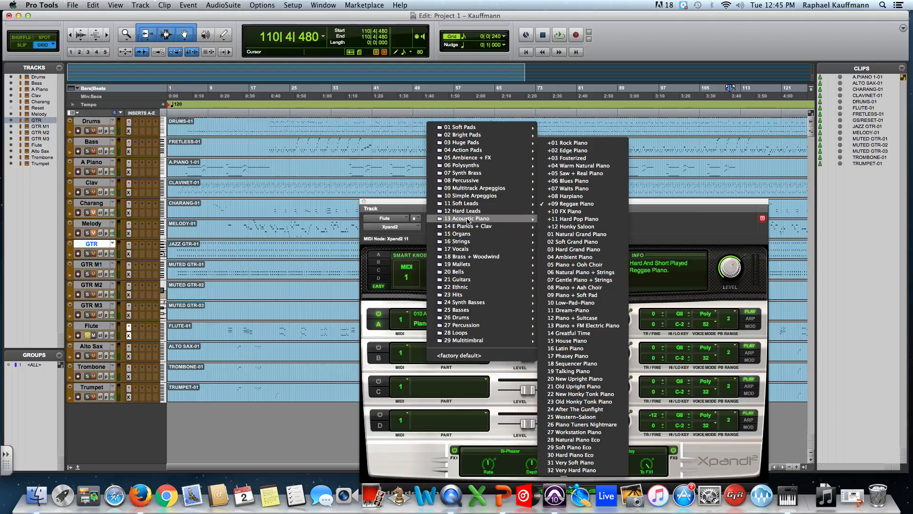
{"action": "mouse_move", "coordinate": [469, 257]}
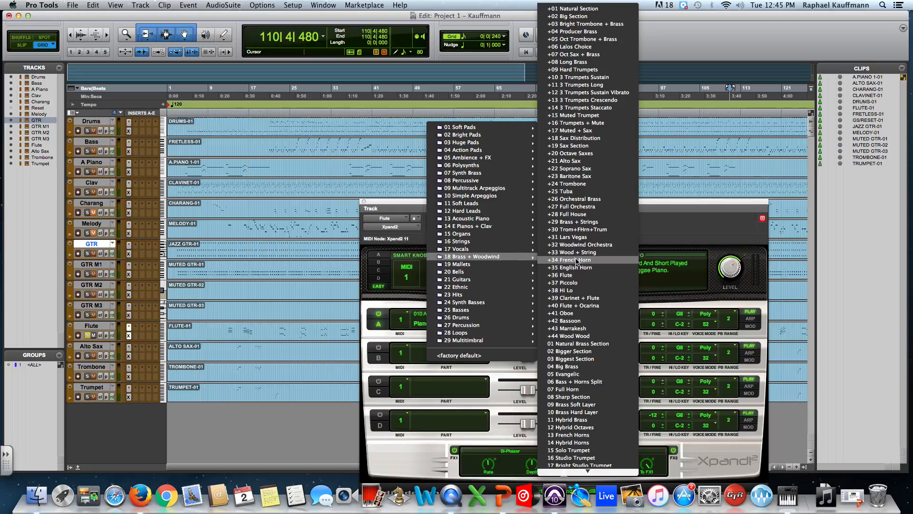
{"action": "left_click", "coordinate": [573, 275]}
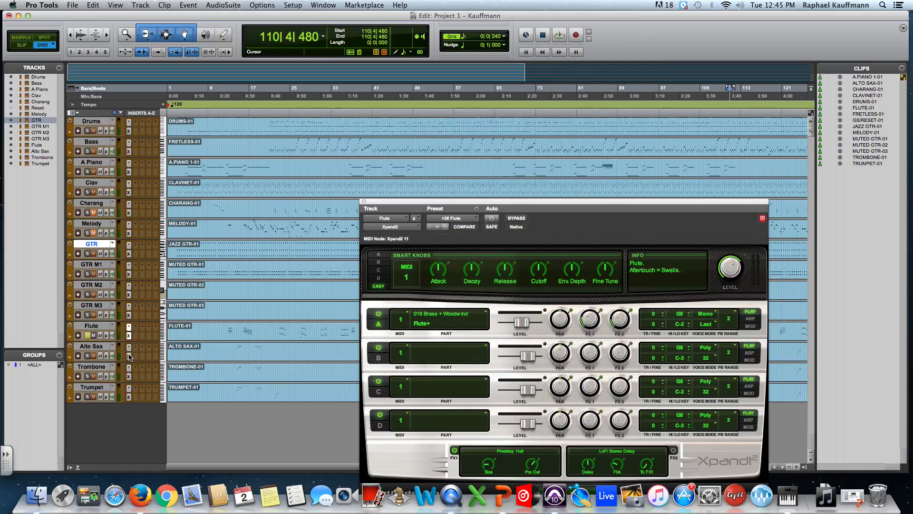
{"action": "left_click", "coordinate": [89, 336]}
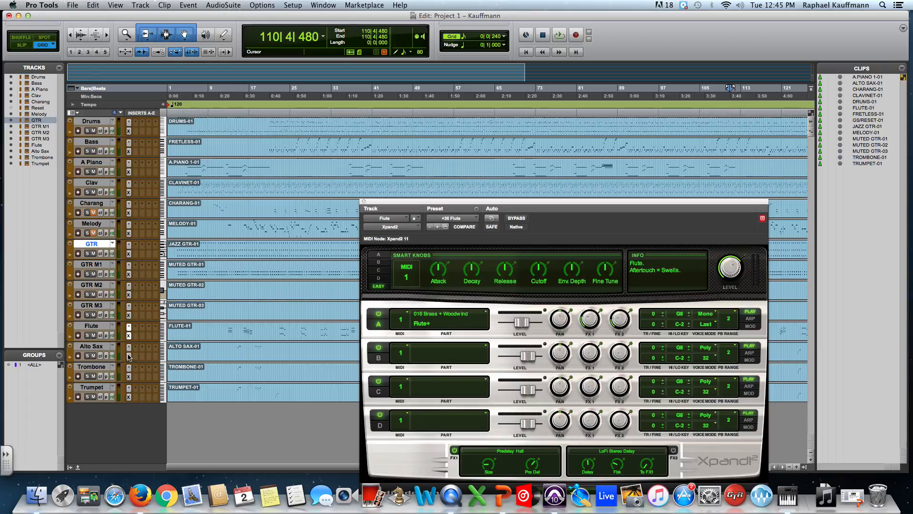
Load the +21 Alto Sax preset from the 18 Brass + Woodwind category for the Alto Sax track's Xpand2.
{"action": "left_click", "coordinate": [128, 356]}
{"action": "left_click", "coordinate": [452, 220]}
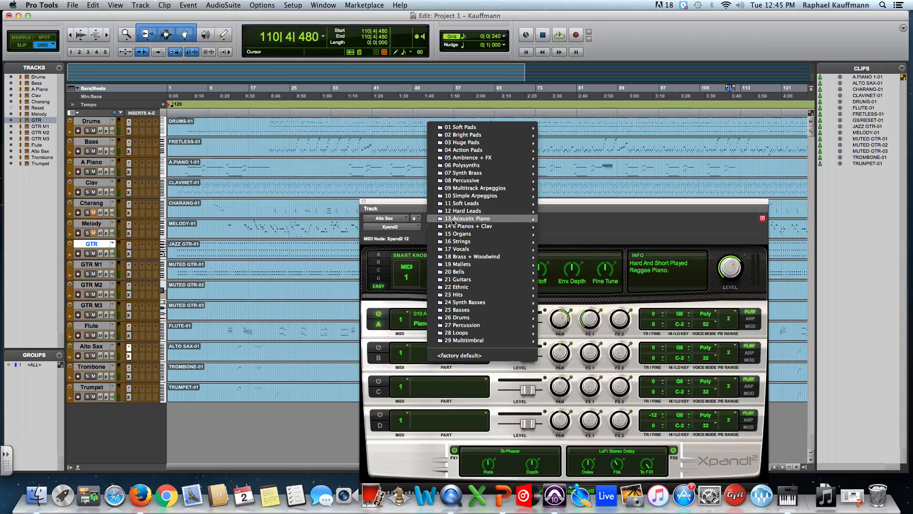
{"action": "mouse_move", "coordinate": [485, 256]}
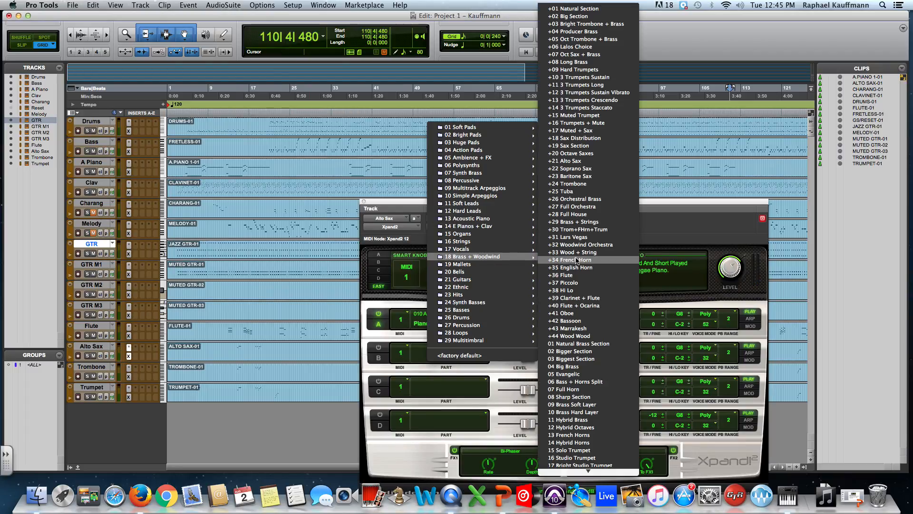
{"action": "left_click", "coordinate": [585, 162]}
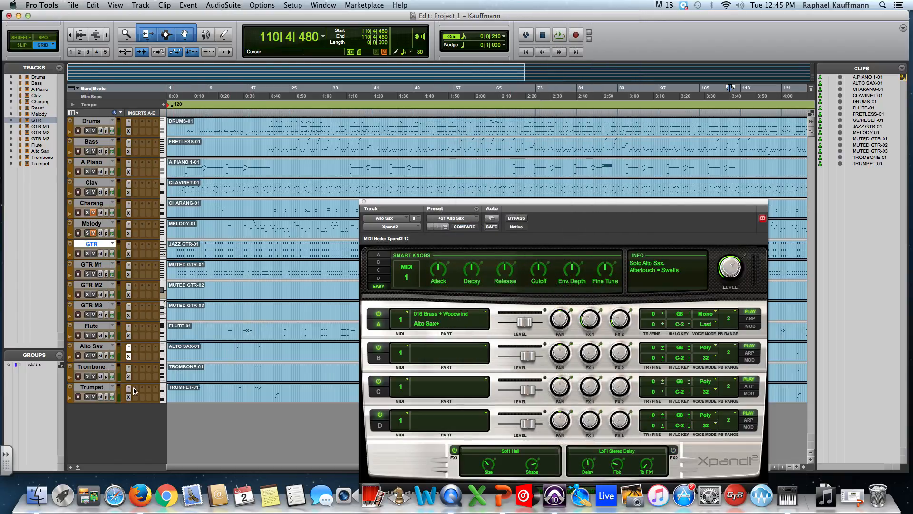
Load the +24 Trombone preset from the 18 Brass + Woodwind category for the Trombone track's Xpand2.
{"action": "left_click", "coordinate": [128, 369]}
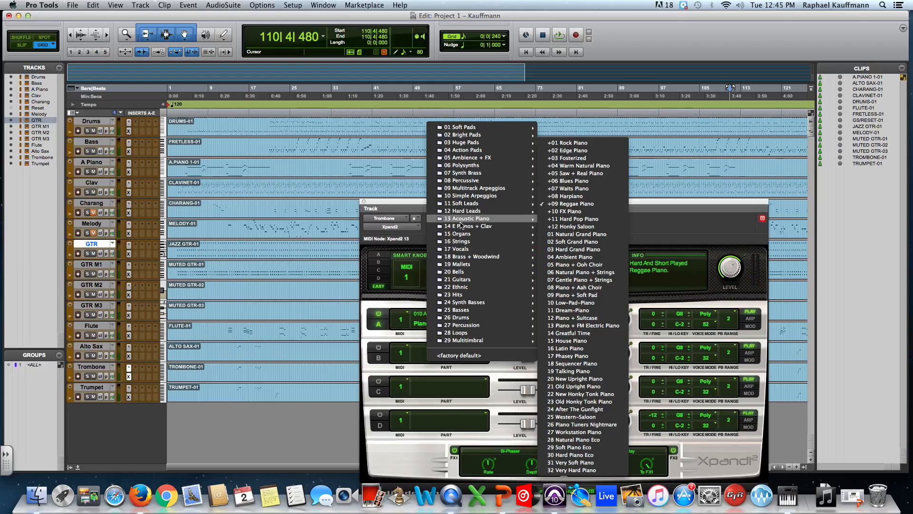
{"action": "mouse_move", "coordinate": [469, 257]}
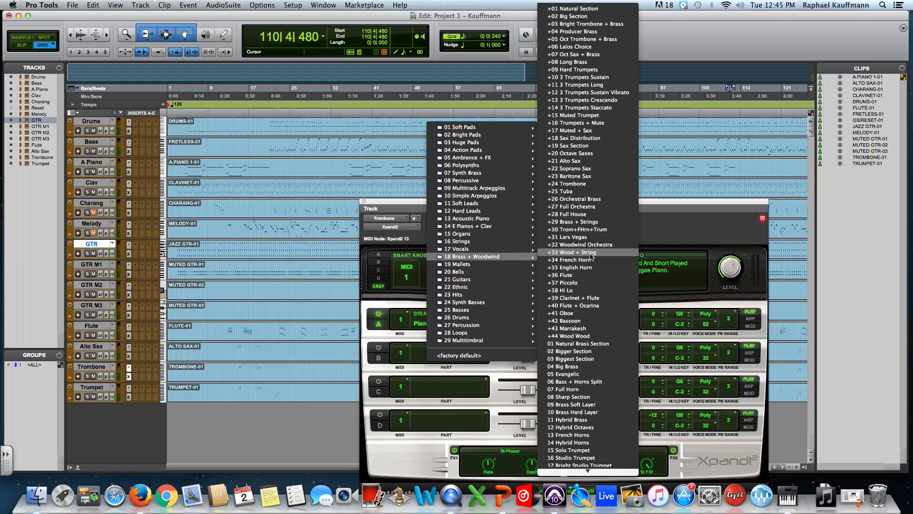
{"action": "left_click", "coordinate": [590, 184]}
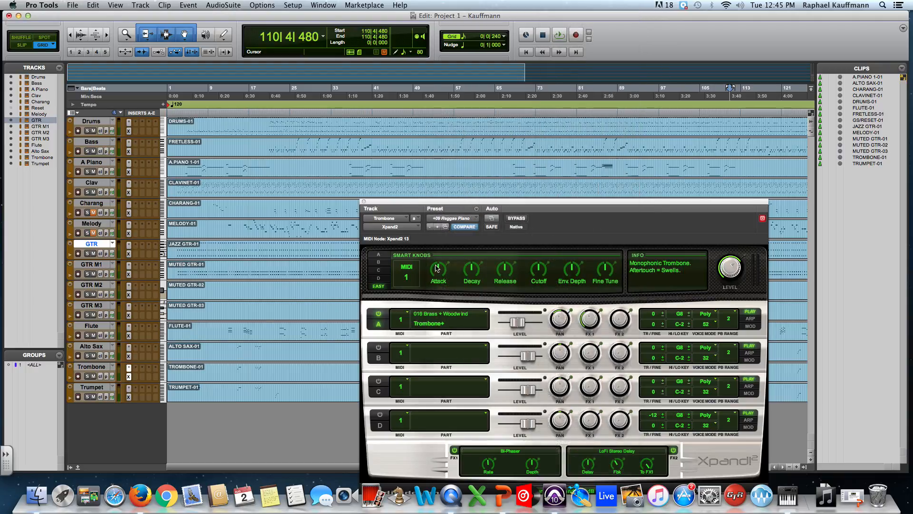
Load the +15 Muted Trumpet preset from the 18 Brass + Woodwind category for the Trumpet track's Xpand2 and close the plug-in window.
{"action": "left_click", "coordinate": [128, 397]}
{"action": "left_click", "coordinate": [470, 219]}
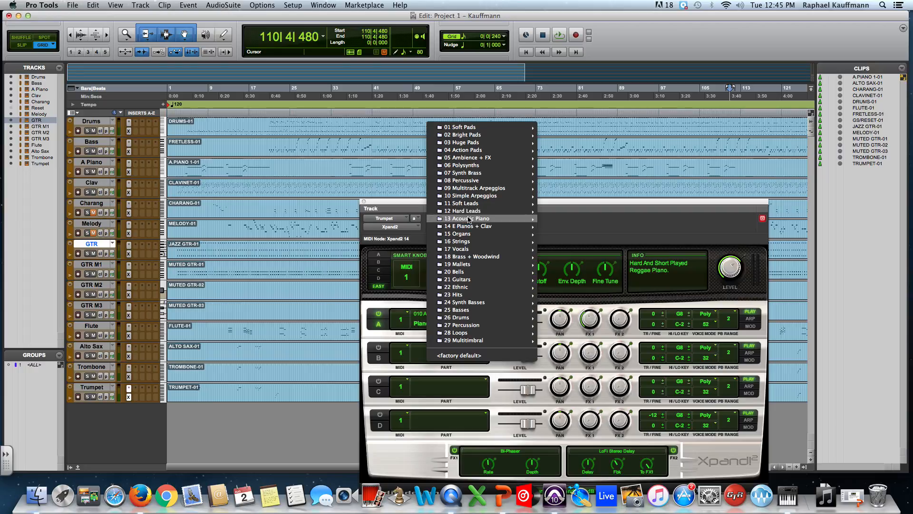
{"action": "mouse_move", "coordinate": [471, 219]}
{"action": "mouse_move", "coordinate": [477, 257]}
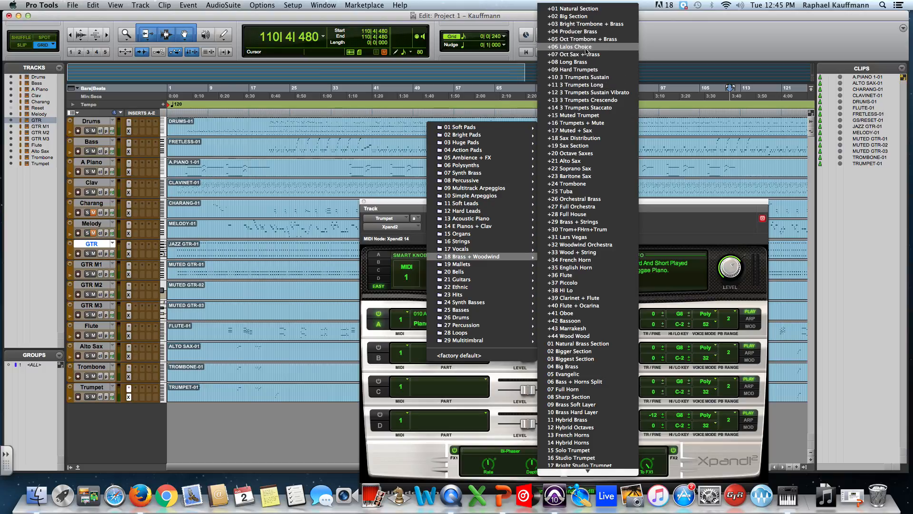
{"action": "left_click", "coordinate": [590, 116]}
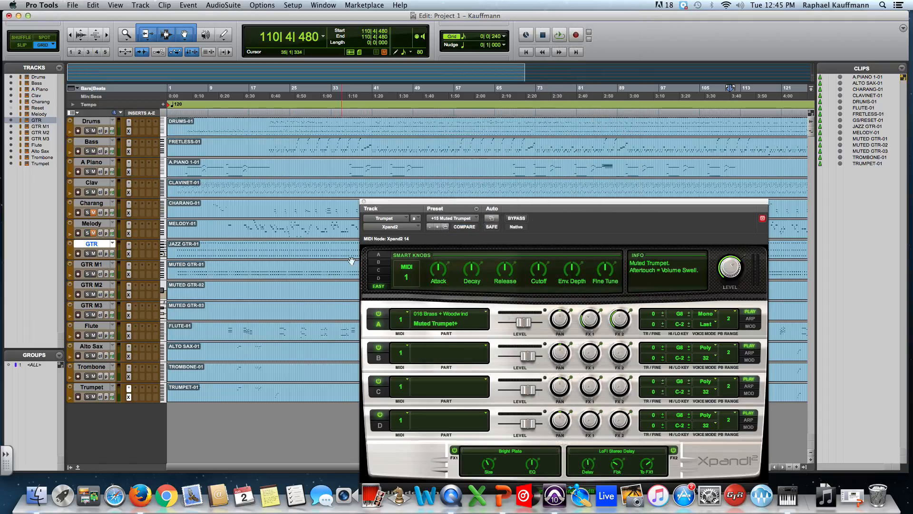
{"action": "left_click", "coordinate": [364, 202]}
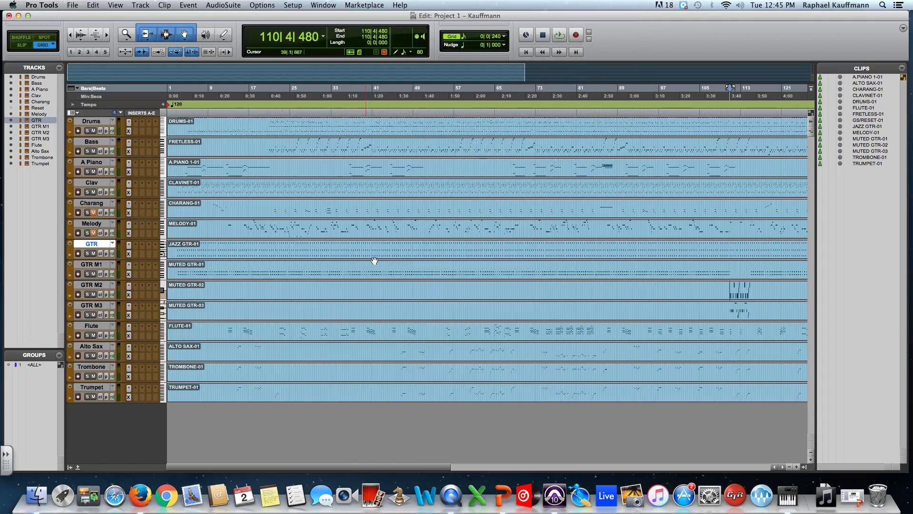
Audition the full arrangement from 46|2|000 and stop playback.
{"action": "left_click", "coordinate": [399, 334]}
{"action": "key", "text": "space"}
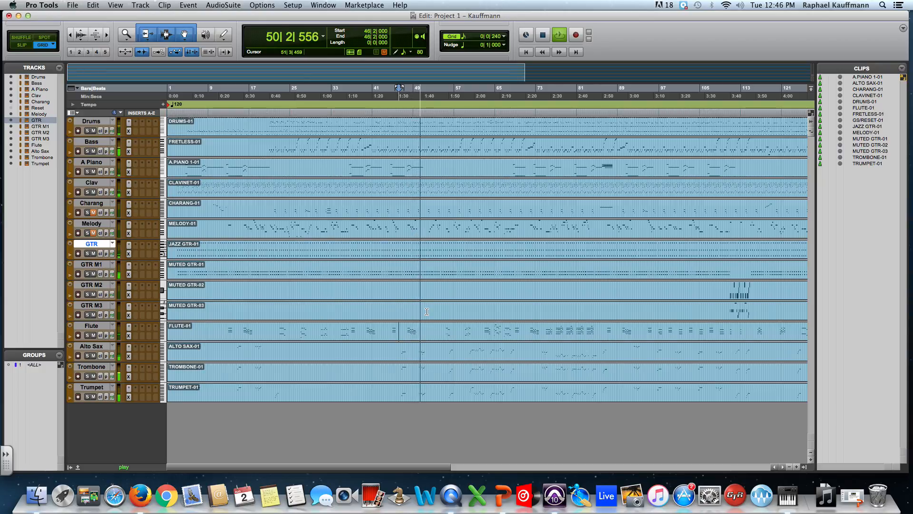
{"action": "key", "text": "space"}
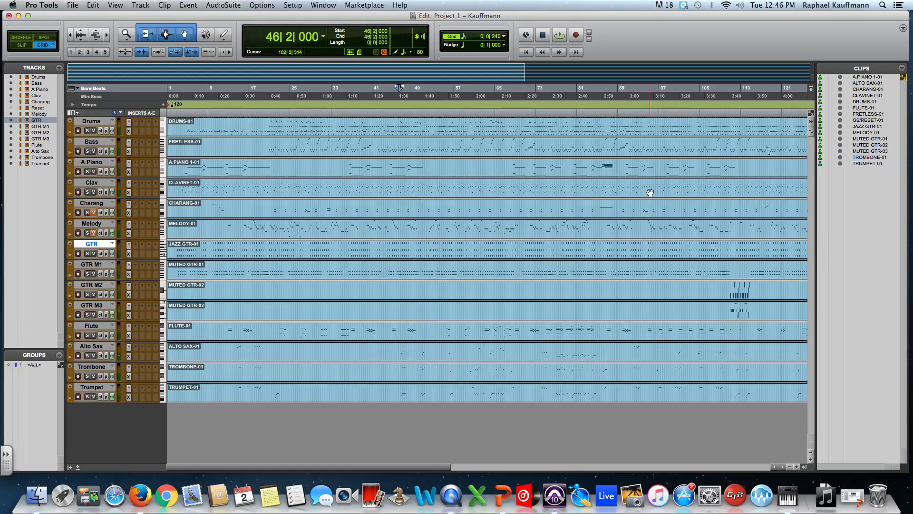
Play the arrangement from 34|1|720 and unmute the Melody track during playback.
{"action": "left_click", "coordinate": [338, 122]}
{"action": "key", "text": "space"}
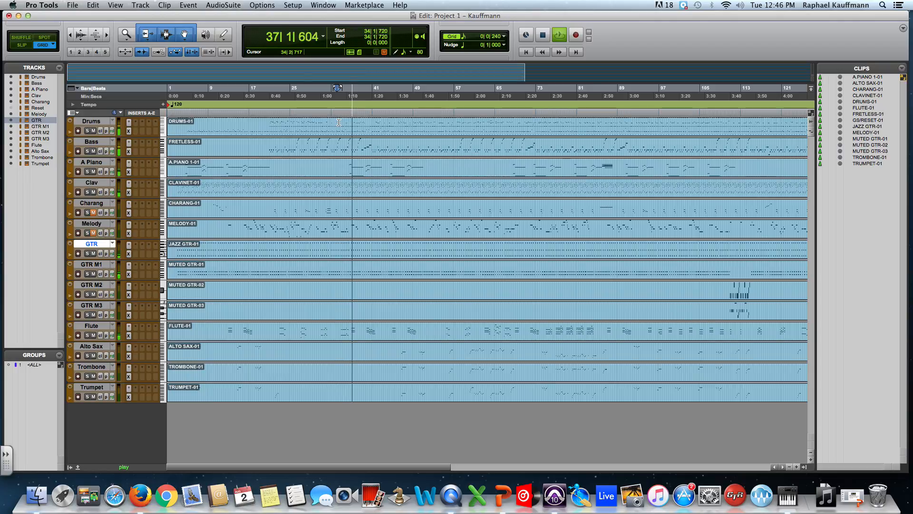
{"action": "left_click", "coordinate": [93, 233]}
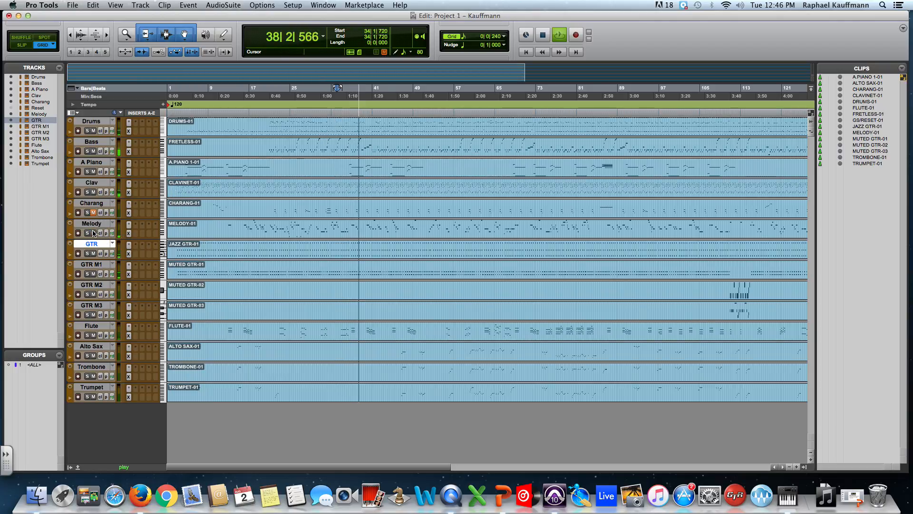
Browse the preset categories of the Melody track's Xpand2, close the plug-in window, and stop playback.
{"action": "left_click", "coordinate": [128, 233]}
{"action": "left_click", "coordinate": [459, 219]}
{"action": "mouse_move", "coordinate": [460, 222]}
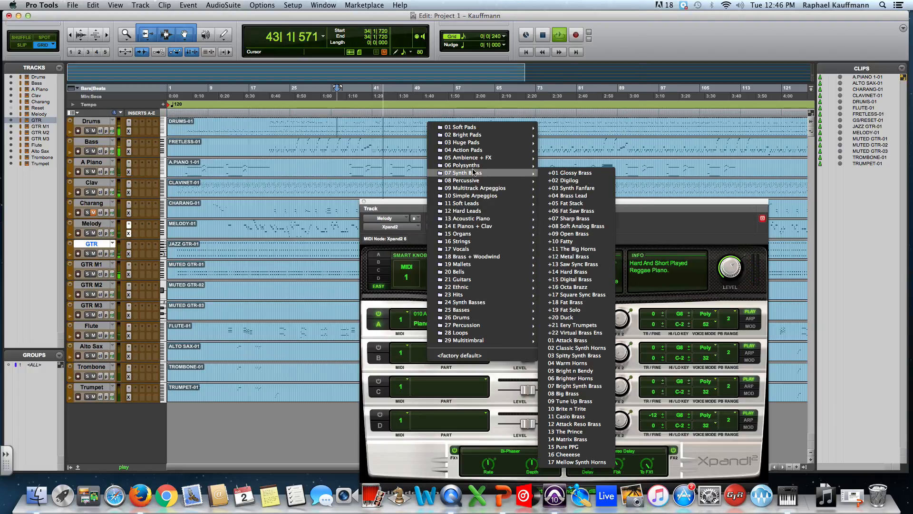
{"action": "left_click", "coordinate": [364, 201]}
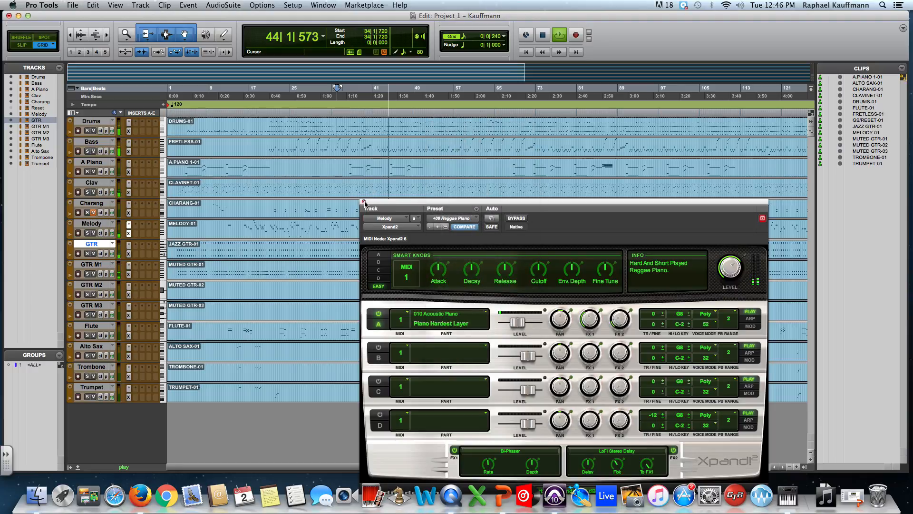
{"action": "left_click", "coordinate": [364, 201]}
{"action": "key", "text": "space"}
Audition the arrangement from 5|1|720 and from 21|4|240, and stop playback.
{"action": "key", "text": "Return"}
{"action": "left_click", "coordinate": [189, 119]}
{"action": "key", "text": "space"}
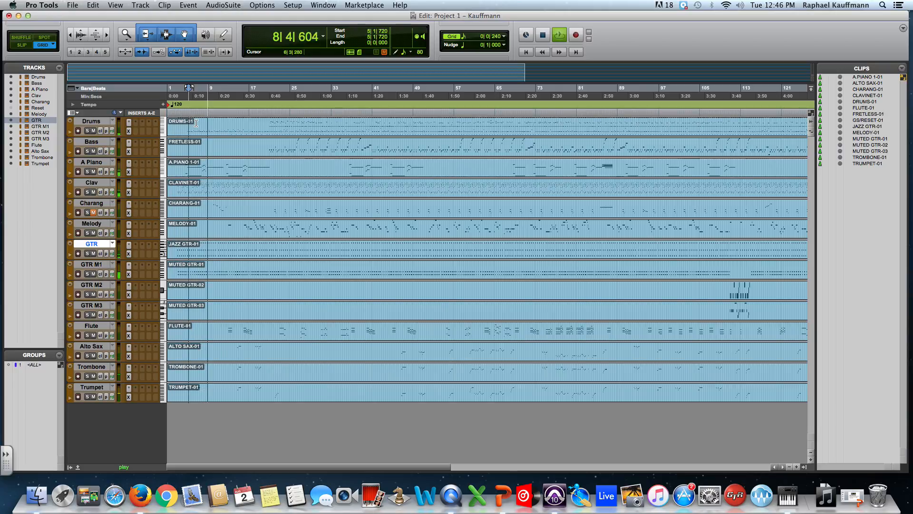
{"action": "left_click", "coordinate": [274, 116]}
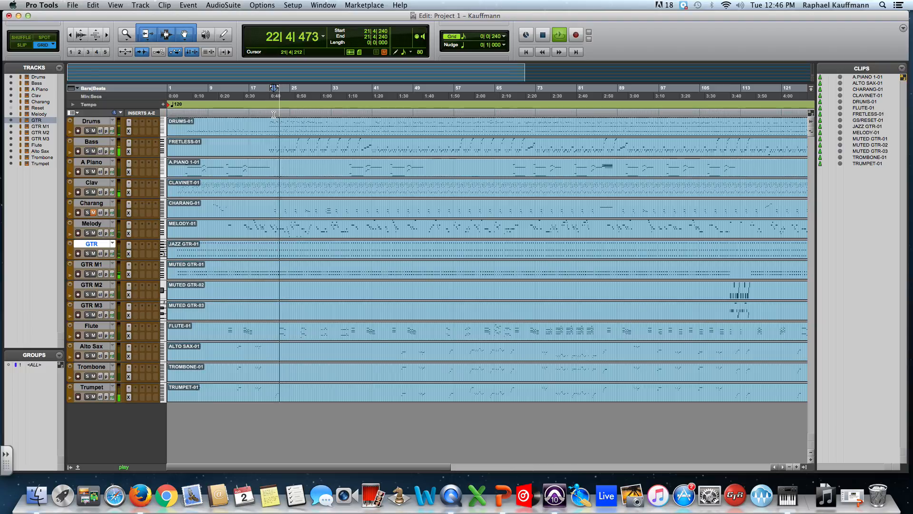
{"action": "key", "text": "space"}
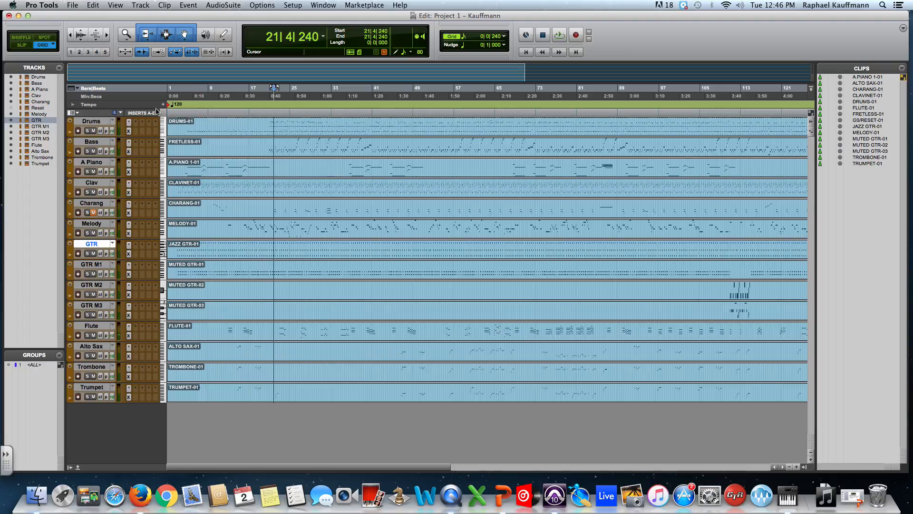
Set the session tempo to 125 BPM at 1|1|000 with a tempo change.
{"action": "left_click_drag", "start_coordinate": [183, 105], "coordinate": [181, 105]}
{"action": "left_click", "coordinate": [180, 105]}
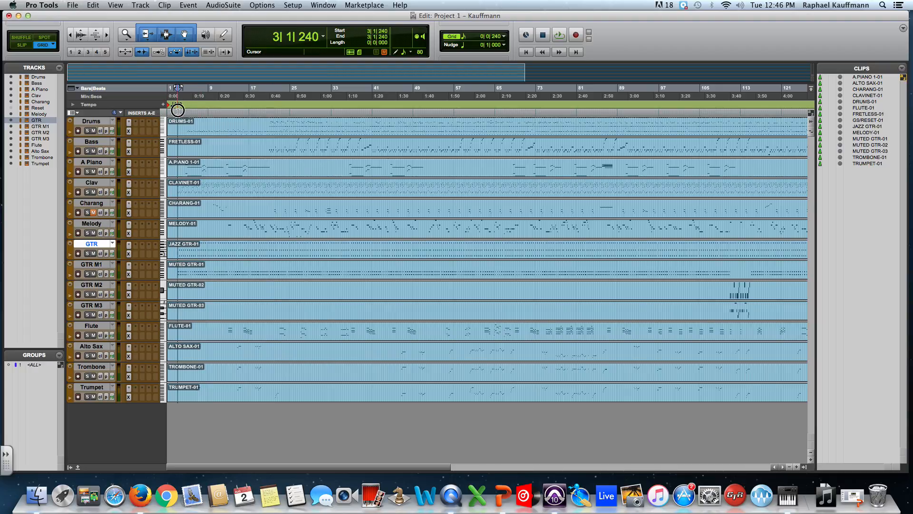
{"action": "key", "text": "Return"}
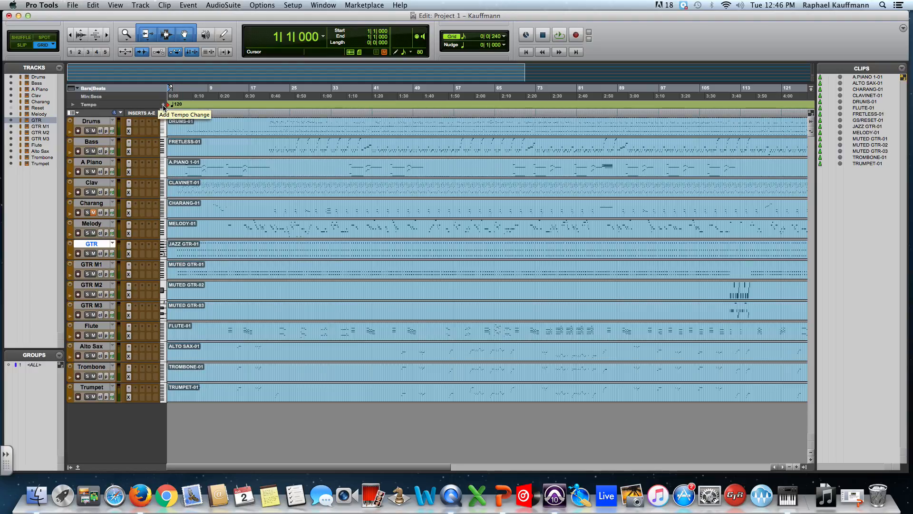
{"action": "left_click", "coordinate": [163, 105]}
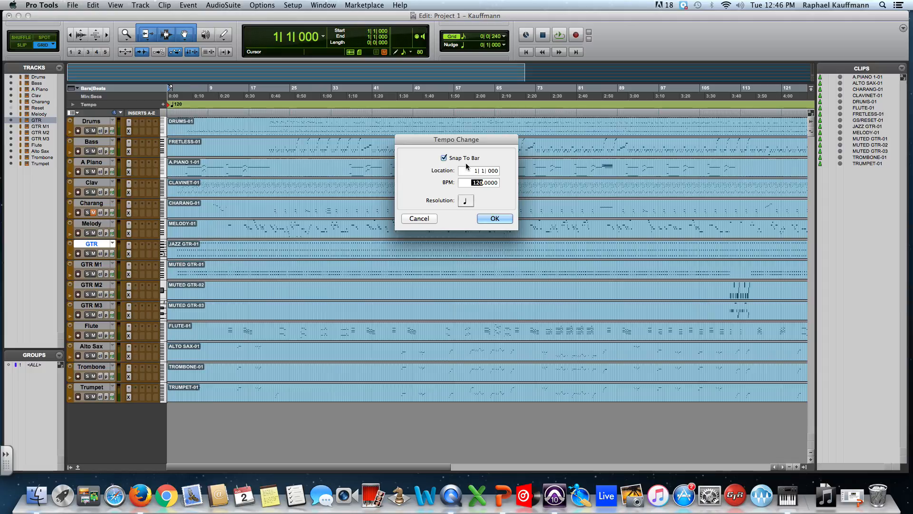
{"action": "type", "text": "125"}
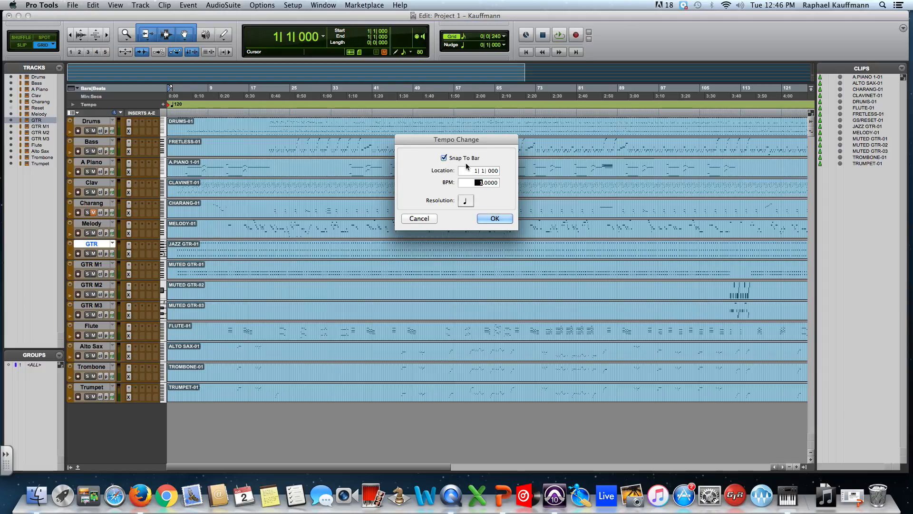
{"action": "key", "text": "Return"}
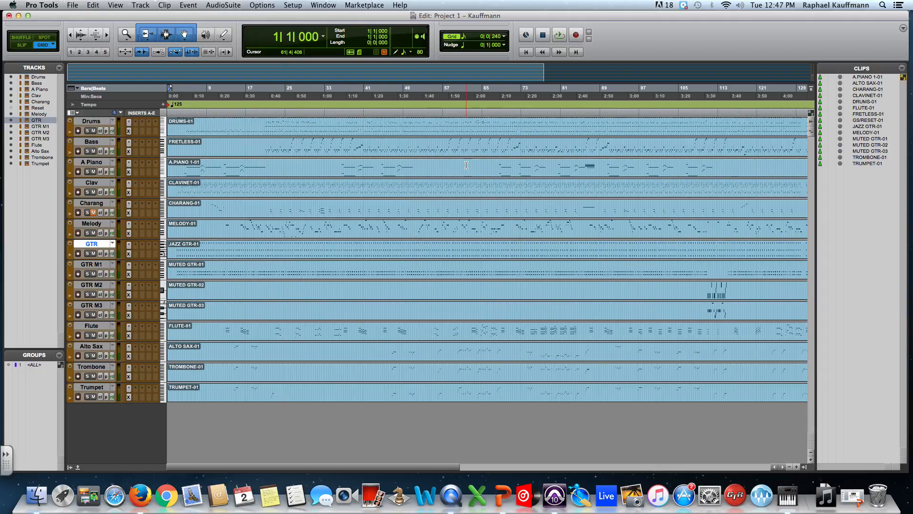
Audition the arrangement from 21|1|480 at the new tempo and stop playback.
{"action": "left_click", "coordinate": [267, 113]}
{"action": "key", "text": "space"}
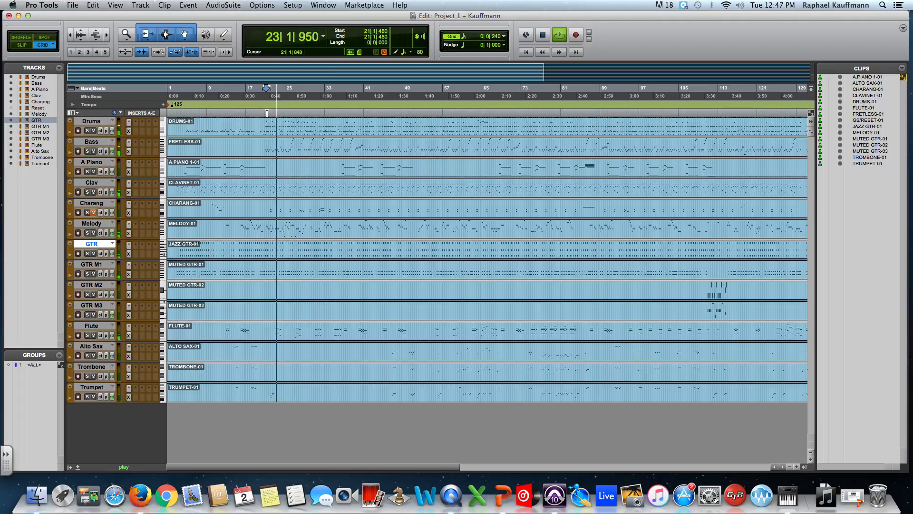
{"action": "key", "text": "space"}
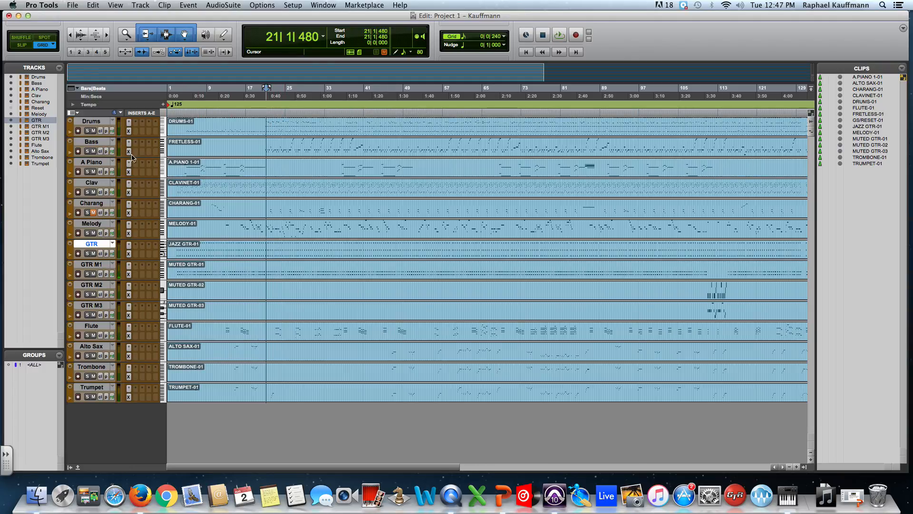
Solo the Bass track and audition it from 21|1|480.
{"action": "left_click", "coordinate": [88, 151]}
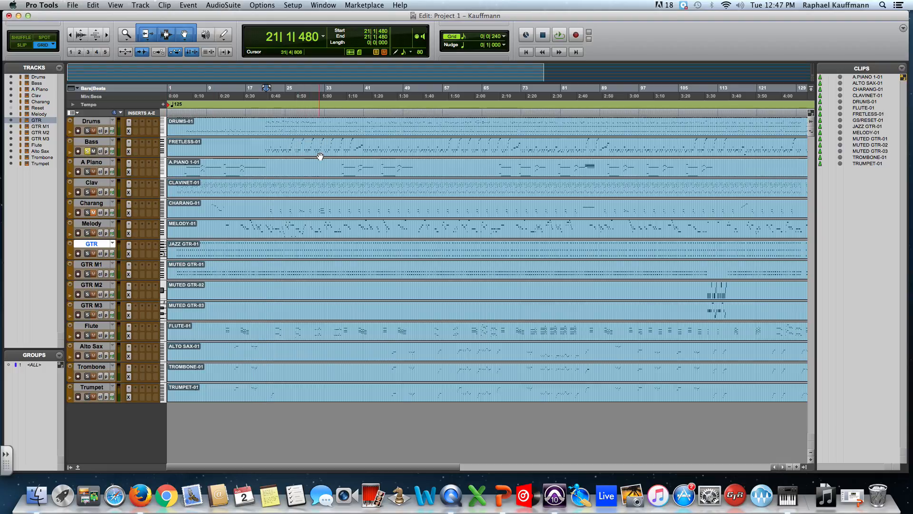
{"action": "key", "text": "space"}
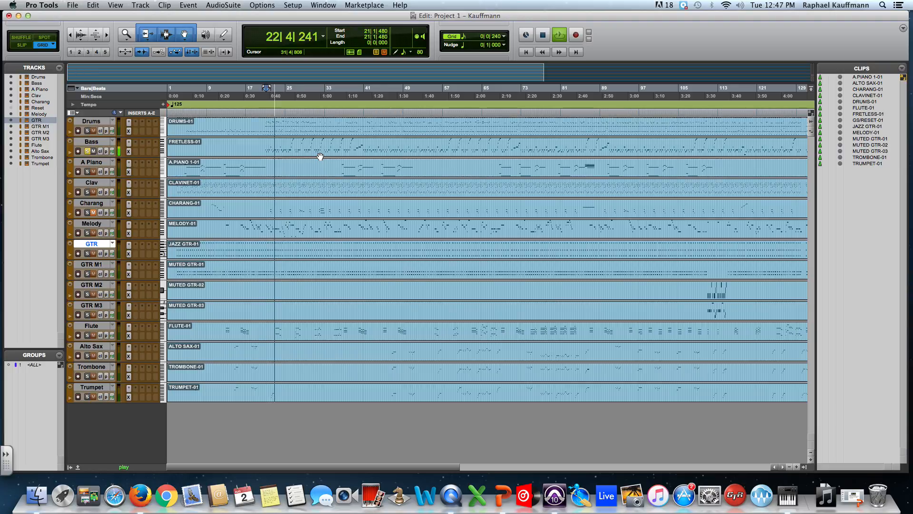
{"action": "key", "text": "space"}
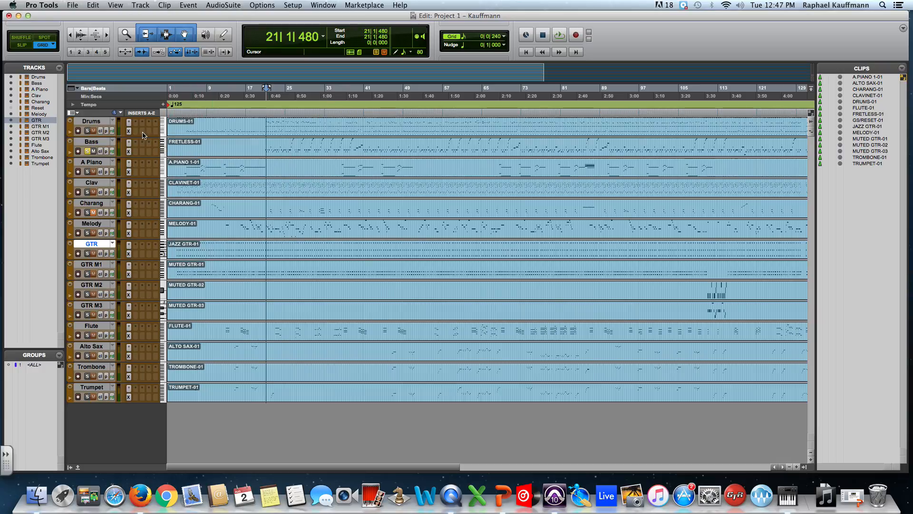
Set the Bass track height to medium and open its Fretless-01 clip in the MIDI Editor.
{"action": "left_click", "coordinate": [162, 147]}
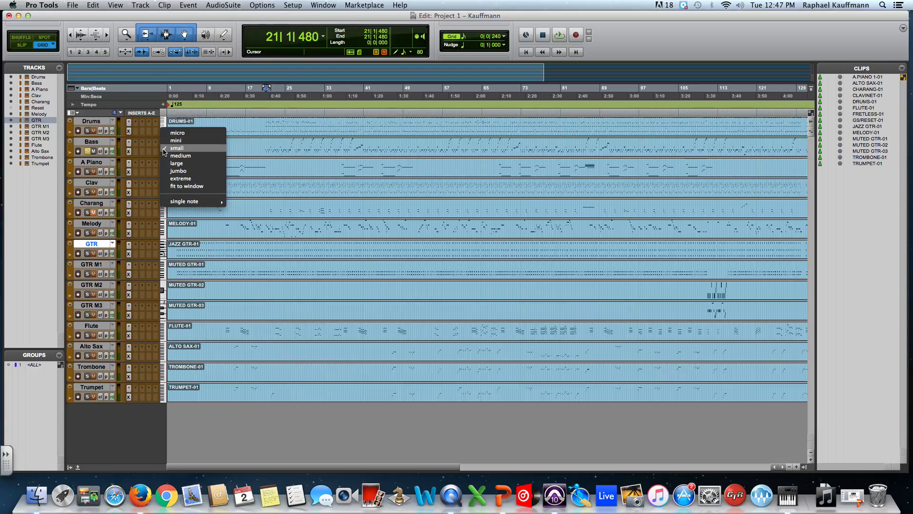
{"action": "left_click", "coordinate": [162, 156]}
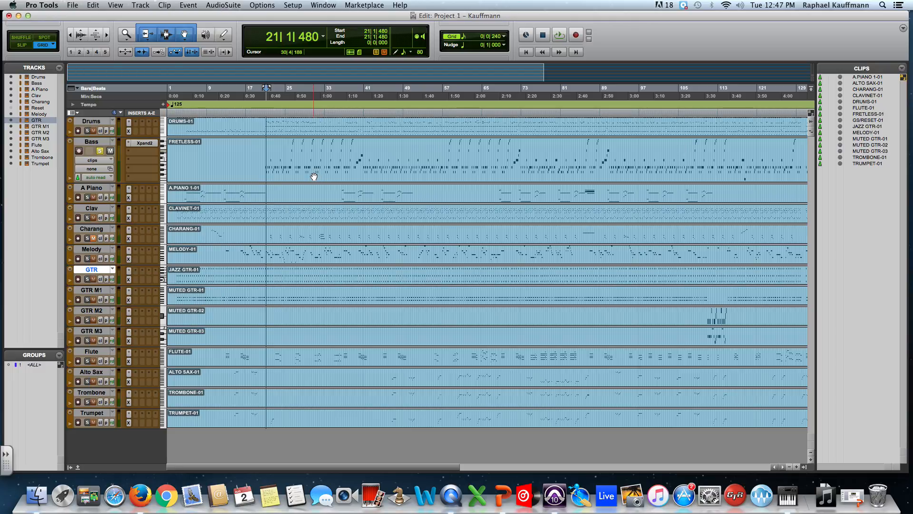
{"action": "double_click", "coordinate": [313, 175]}
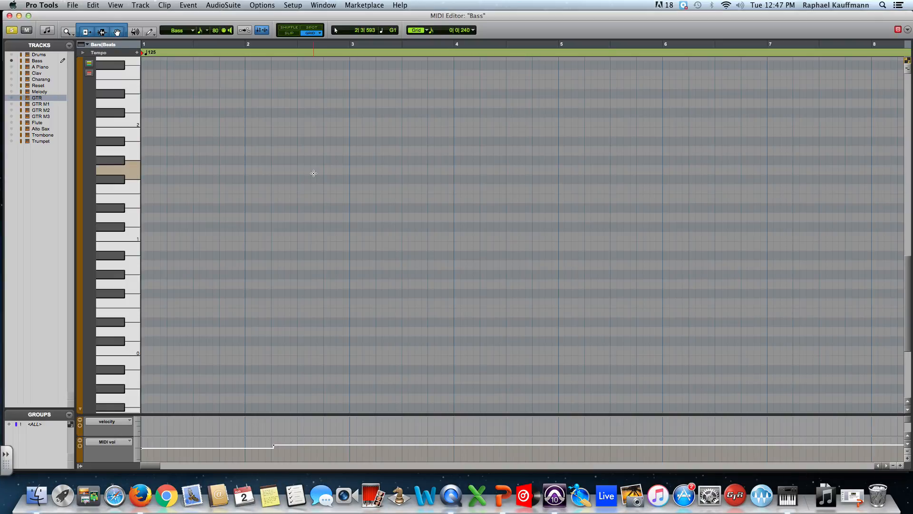
Find the Bass notes starting at bar 21 and transpose all of them up 12 semitones.
{"action": "scroll", "coordinate": [332, 209], "scroll_direction": "up", "scroll_amount": 15}
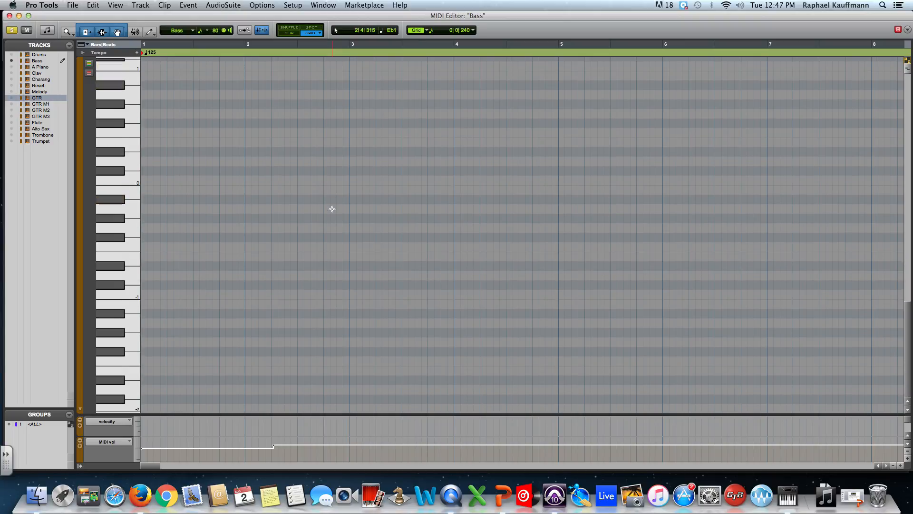
{"action": "scroll", "coordinate": [333, 208], "scroll_direction": "down", "scroll_amount": 15}
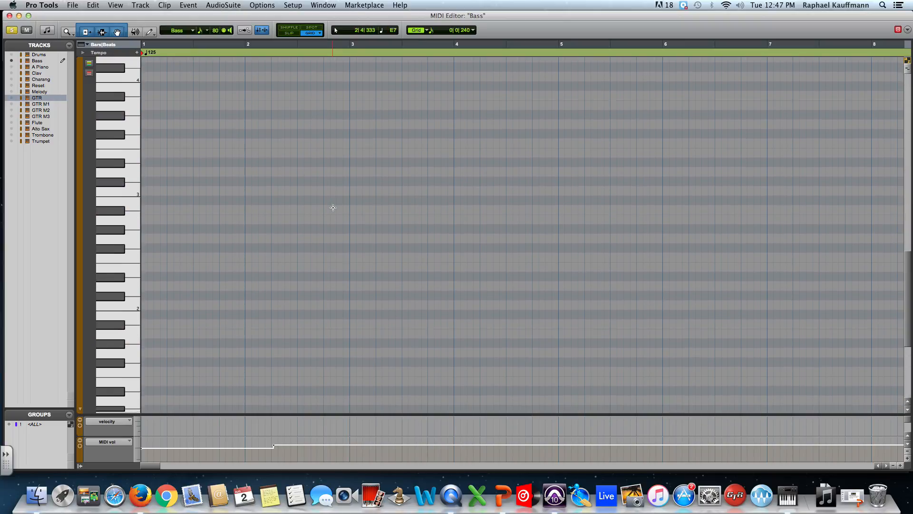
{"action": "scroll", "coordinate": [332, 203], "scroll_direction": "down", "scroll_amount": 5}
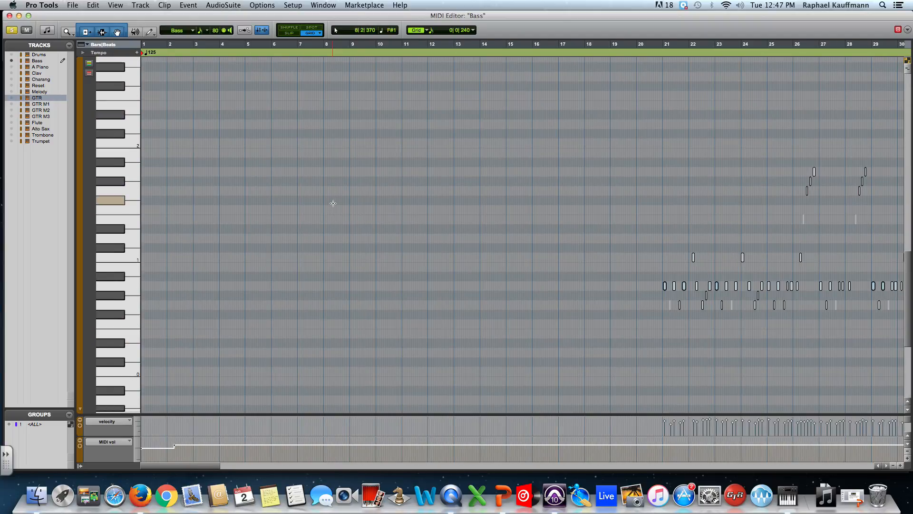
{"action": "scroll", "coordinate": [671, 301], "scroll_direction": "right", "scroll_amount": 1}
{"action": "scroll", "coordinate": [671, 301], "scroll_direction": "right", "scroll_amount": 10}
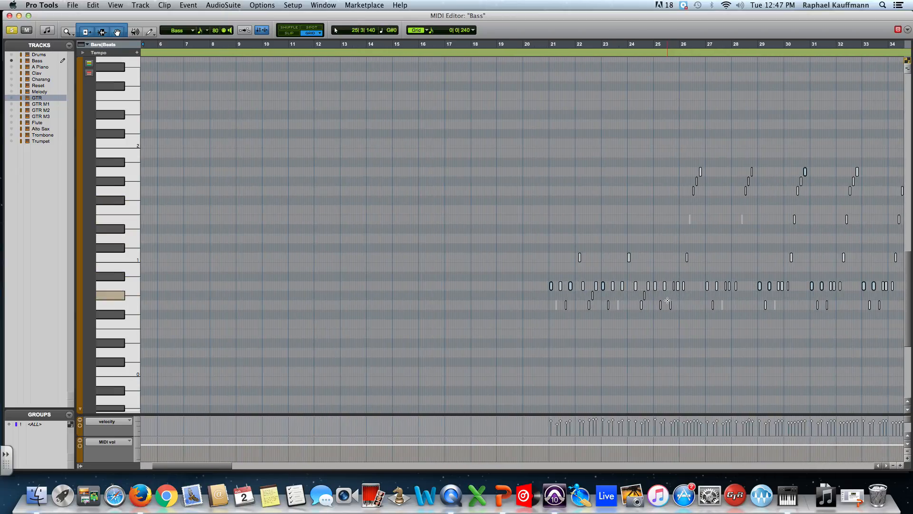
{"action": "scroll", "coordinate": [666, 300], "scroll_direction": "right", "scroll_amount": 6}
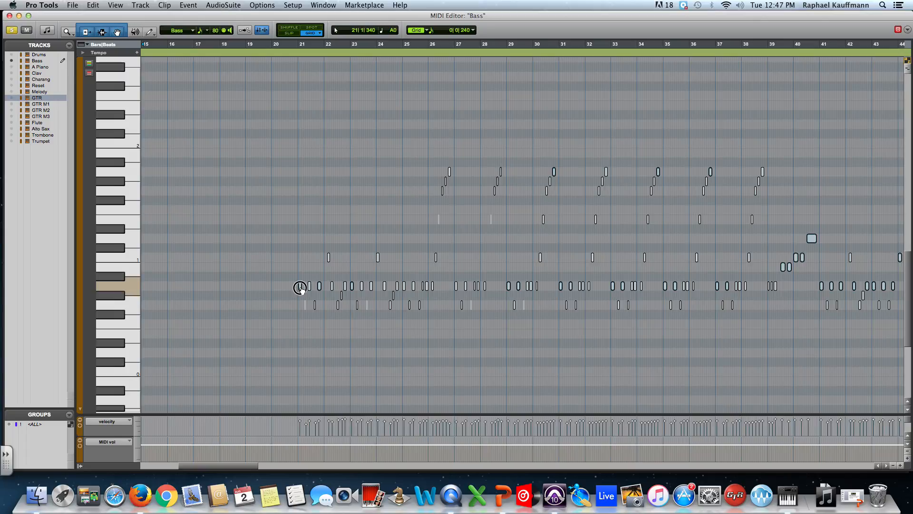
{"action": "left_click_drag", "start_coordinate": [300, 289], "coordinate": [300, 173]}
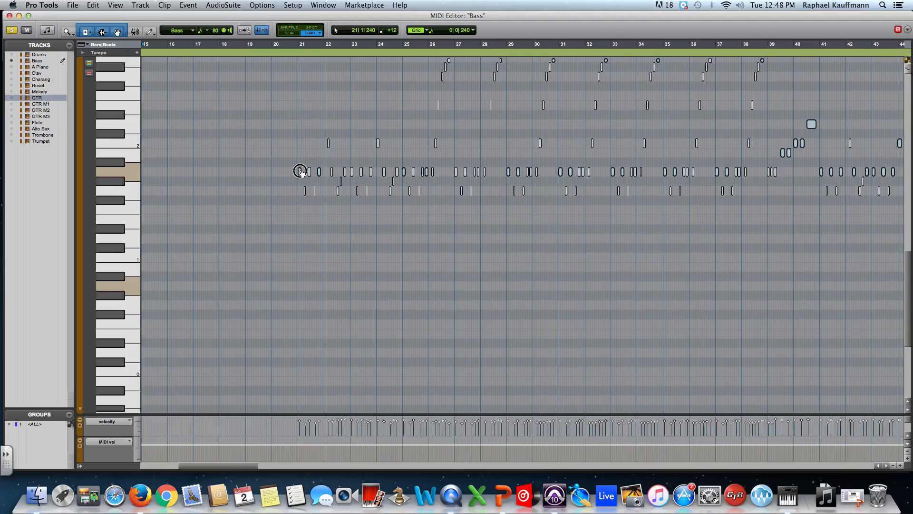
{"action": "left_click_drag", "start_coordinate": [300, 173], "coordinate": [301, 173]}
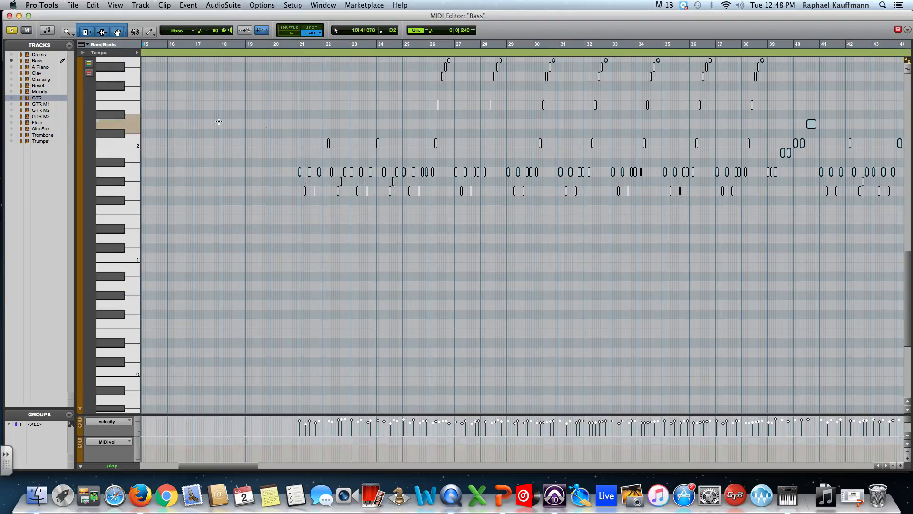
Play from 20|4|530, close the MIDI Editor and unsolo the Bass track to hear it with the full arrangement.
{"action": "left_click", "coordinate": [296, 122]}
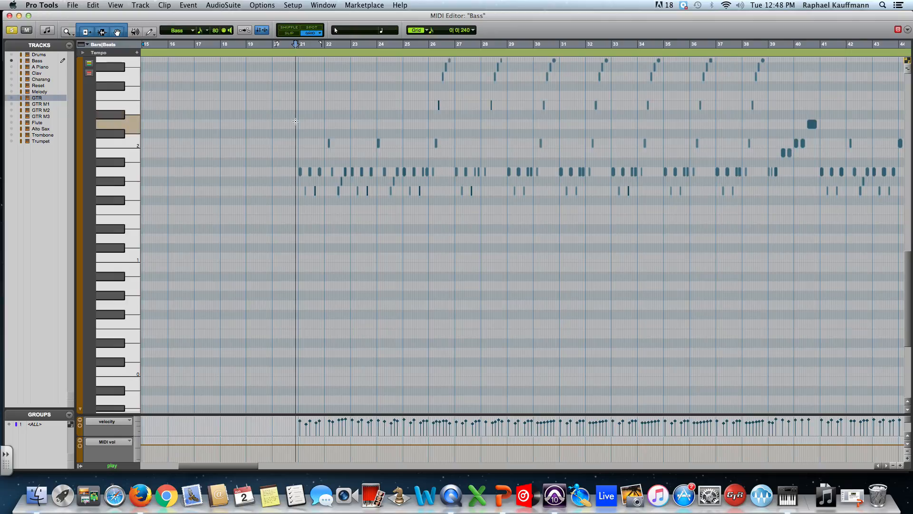
{"action": "key", "text": "space"}
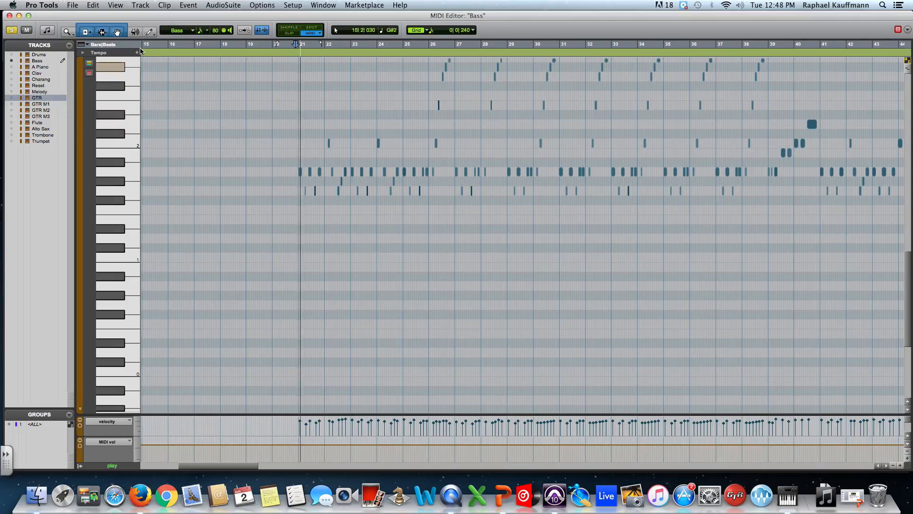
{"action": "left_click", "coordinate": [9, 16]}
{"action": "left_click", "coordinate": [100, 151]}
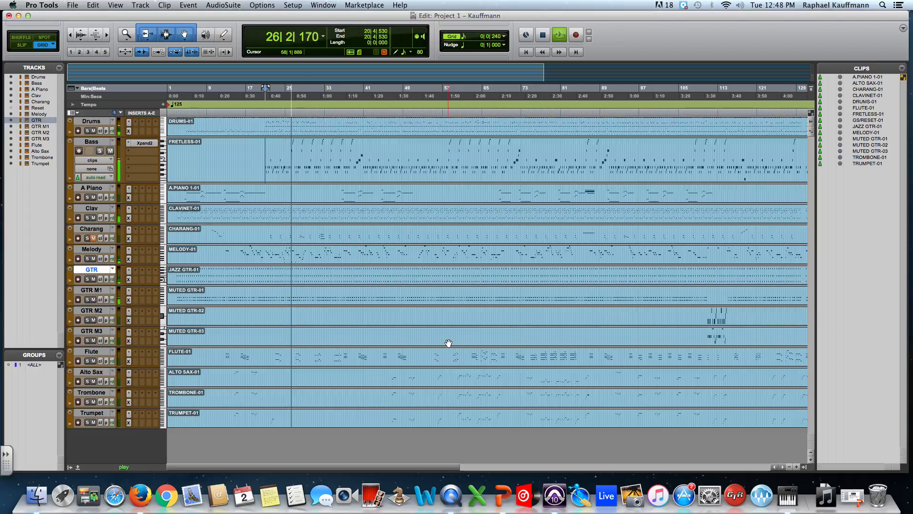
{"action": "key", "text": "super+bracketleft"}
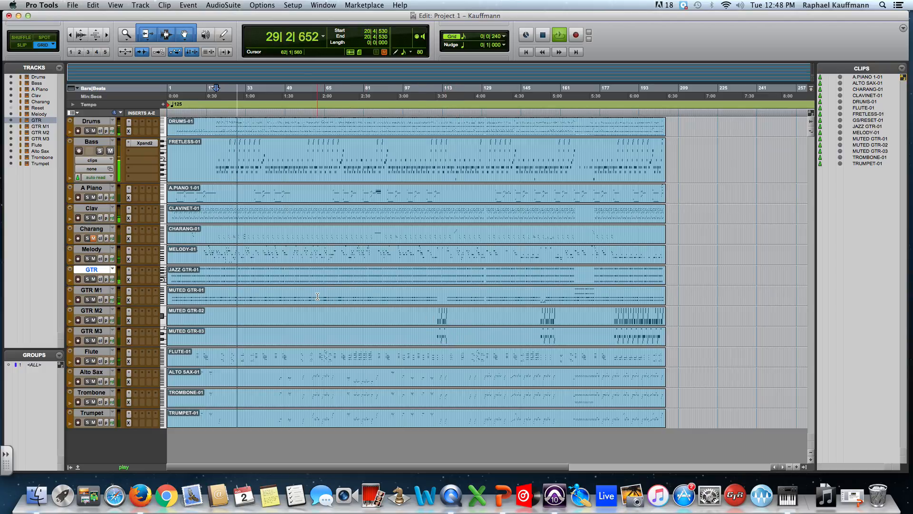
Unmute the Charang track, audition the arrangement again from 20|4|530, and stop playback.
{"action": "left_click", "coordinate": [91, 229]}
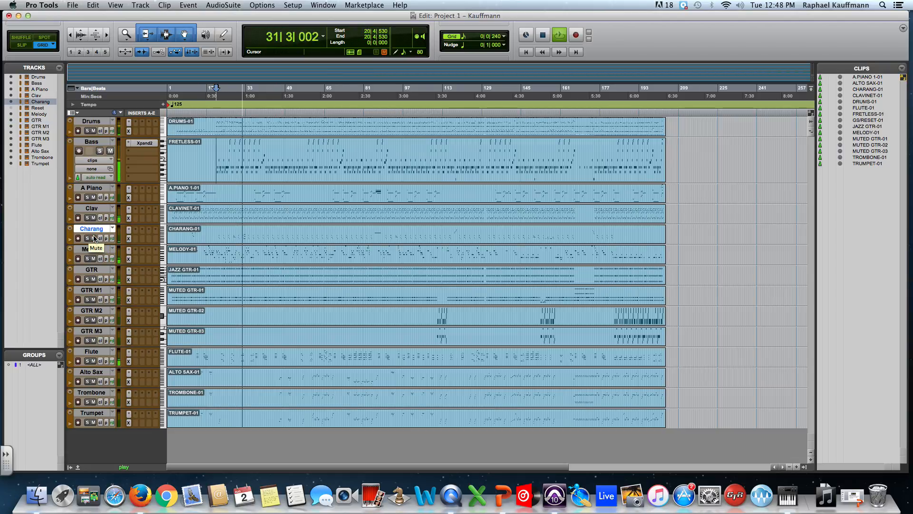
{"action": "key", "text": "space"}
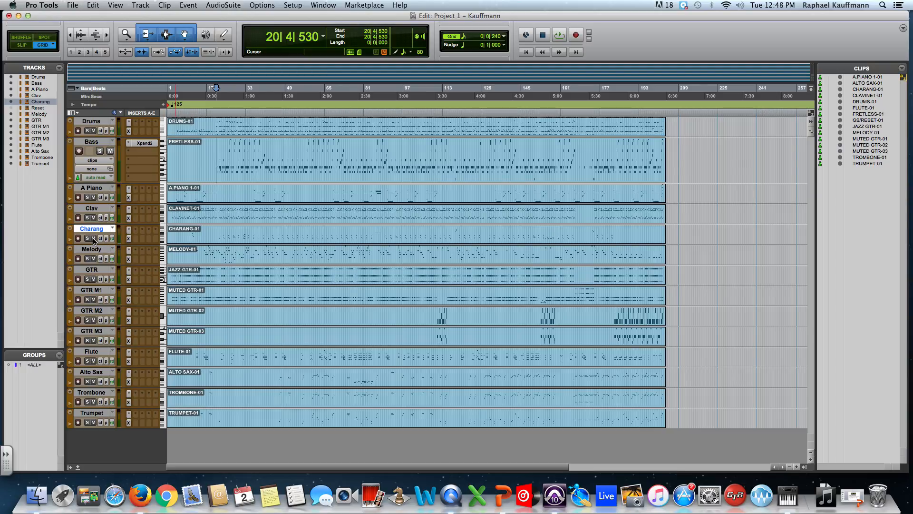
{"action": "key", "text": "space"}
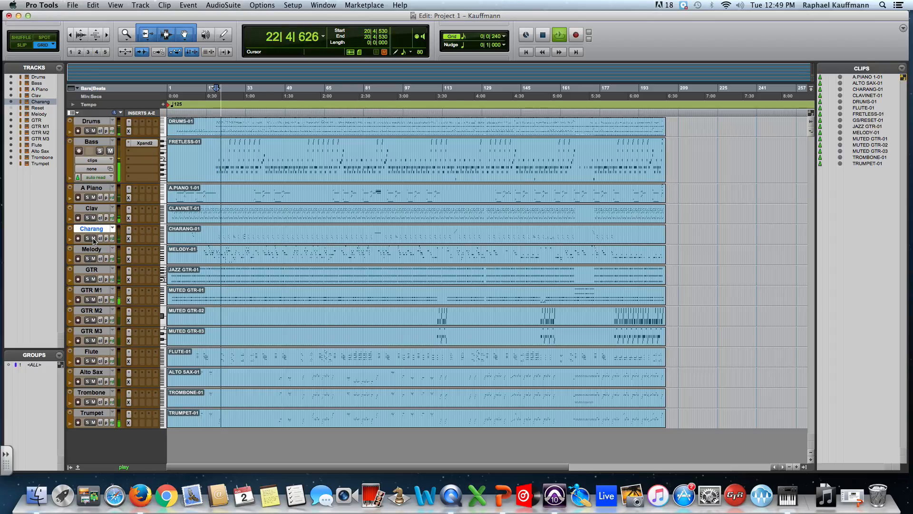
{"action": "key", "text": "space"}
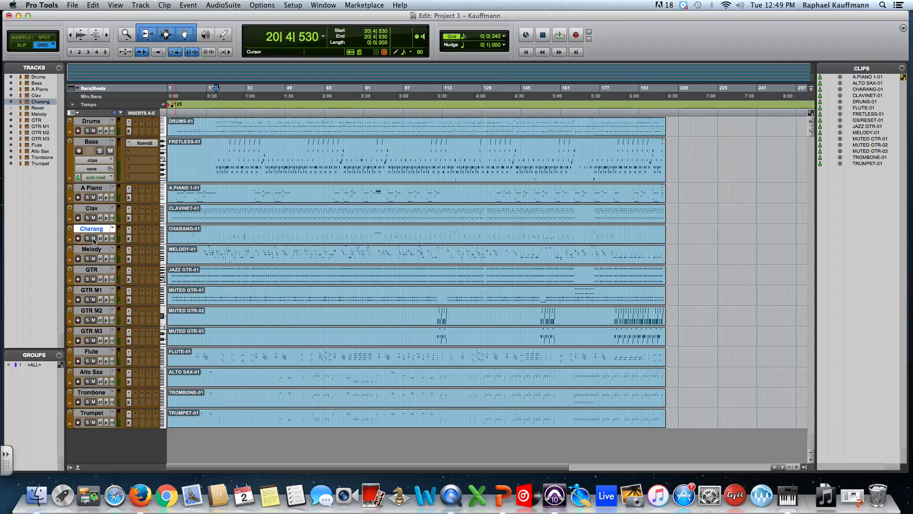
Solo the GTR track and select the range from 18|2|720 to 28|3|720 in its Jazz GTR-01 clip.
{"action": "left_click", "coordinate": [87, 279]}
{"action": "left_click_drag", "start_coordinate": [206, 275], "coordinate": [245, 275]}
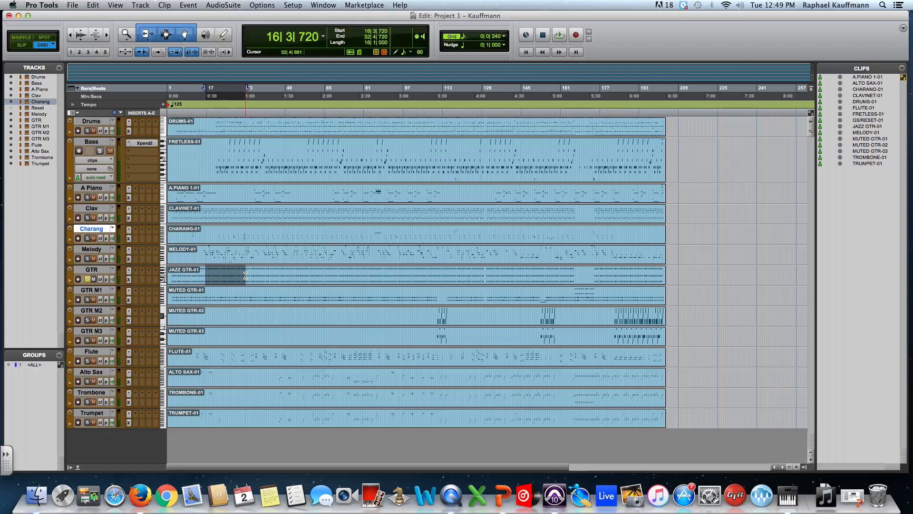
{"action": "left_click", "coordinate": [233, 281]}
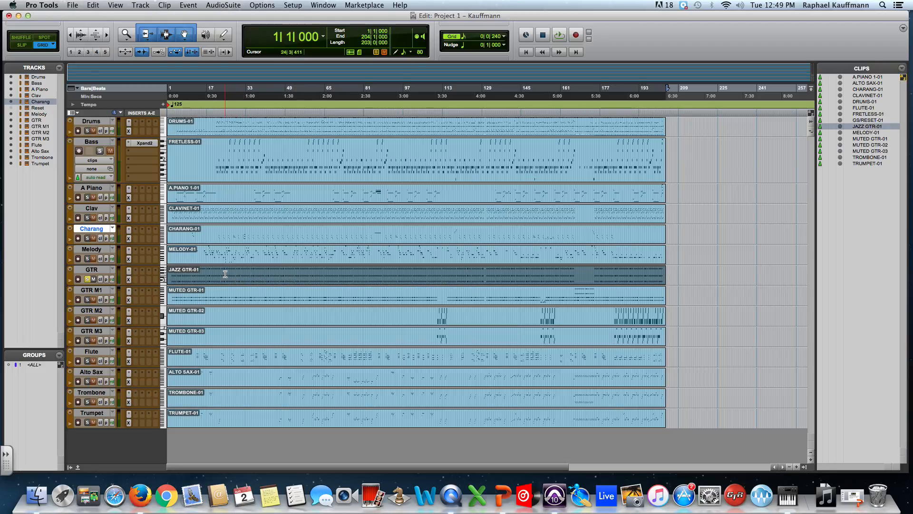
{"action": "left_click", "coordinate": [223, 273]}
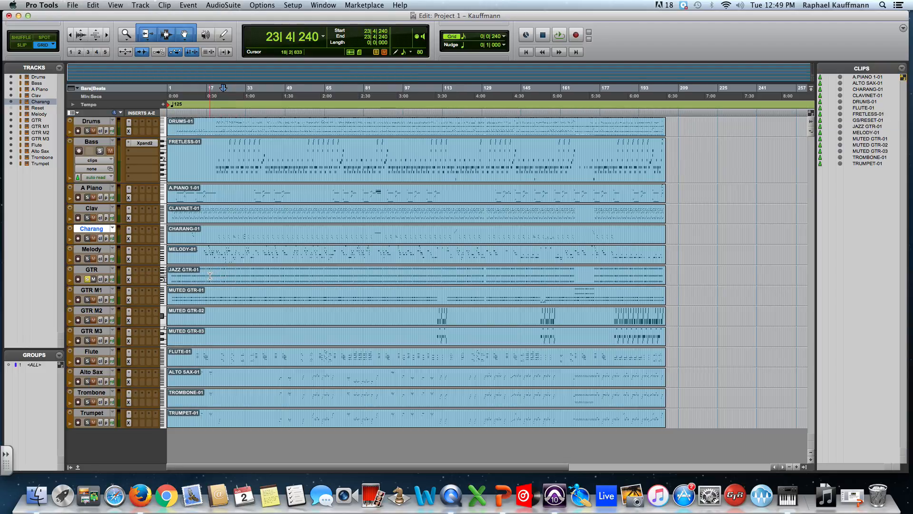
{"action": "left_click", "coordinate": [210, 274]}
{"action": "left_click_drag", "start_coordinate": [211, 275], "coordinate": [236, 274]}
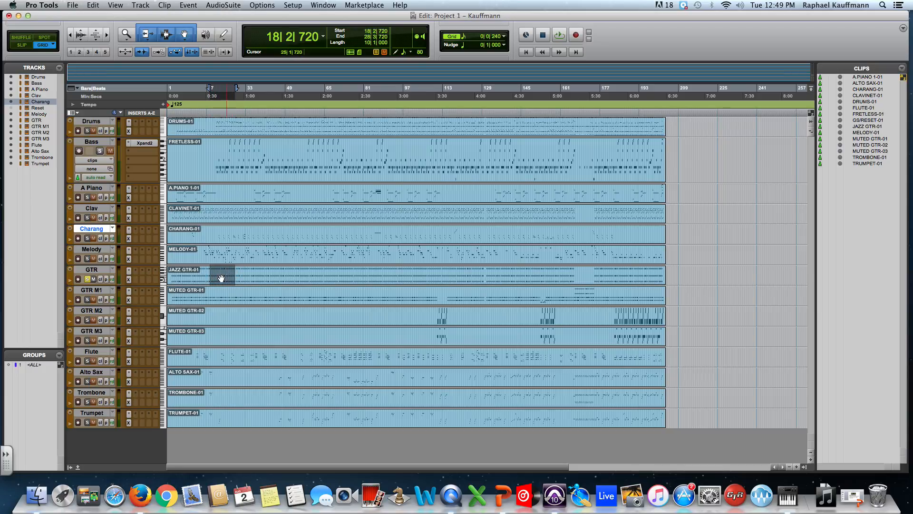
Open the GTR track's Xpand2 instrument and browse its presets in the 21 Guitars folder.
{"action": "left_click", "coordinate": [129, 279]}
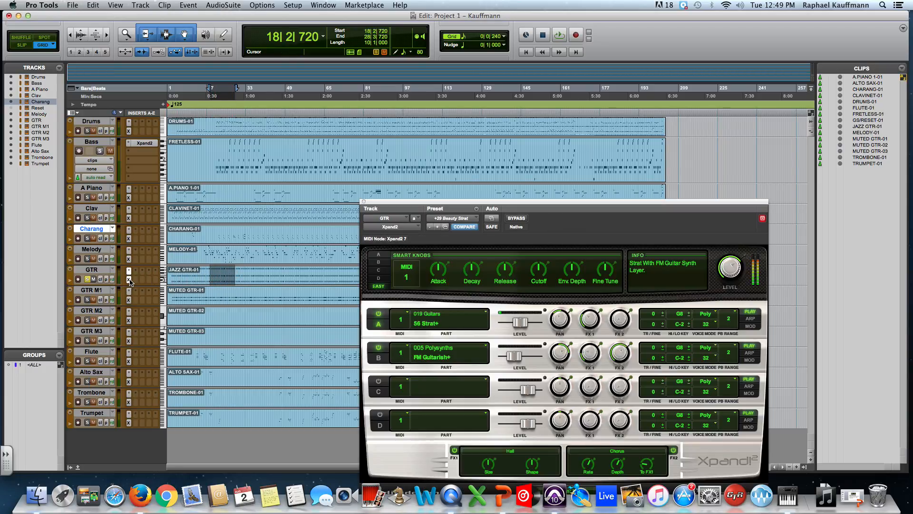
{"action": "left_click", "coordinate": [445, 228]}
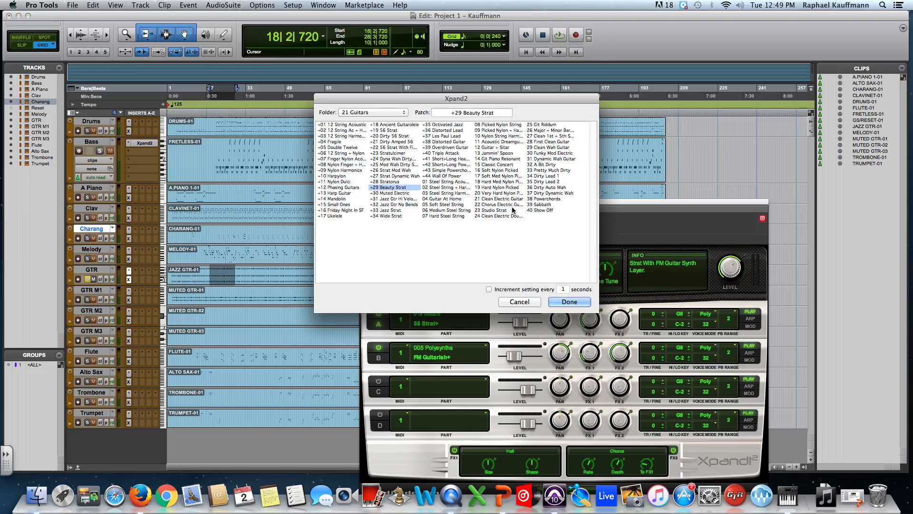
{"action": "left_click", "coordinate": [401, 115]}
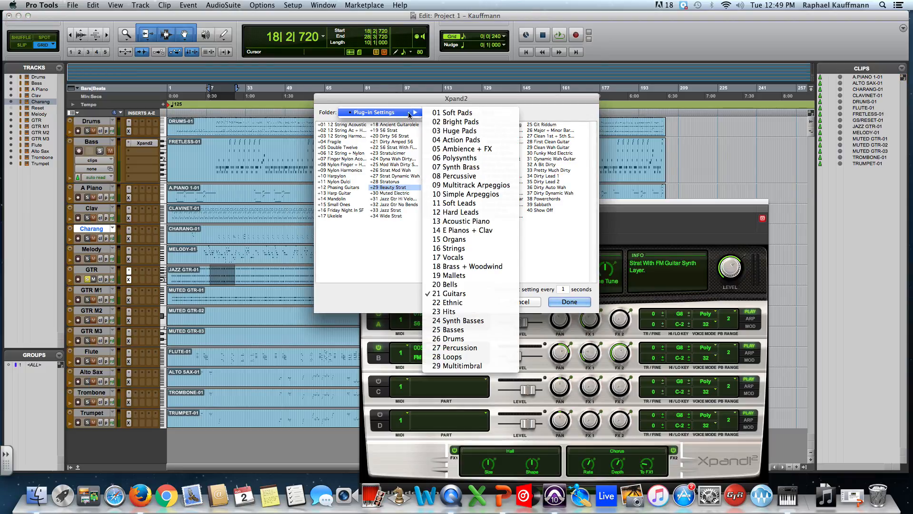
{"action": "left_click", "coordinate": [415, 98]}
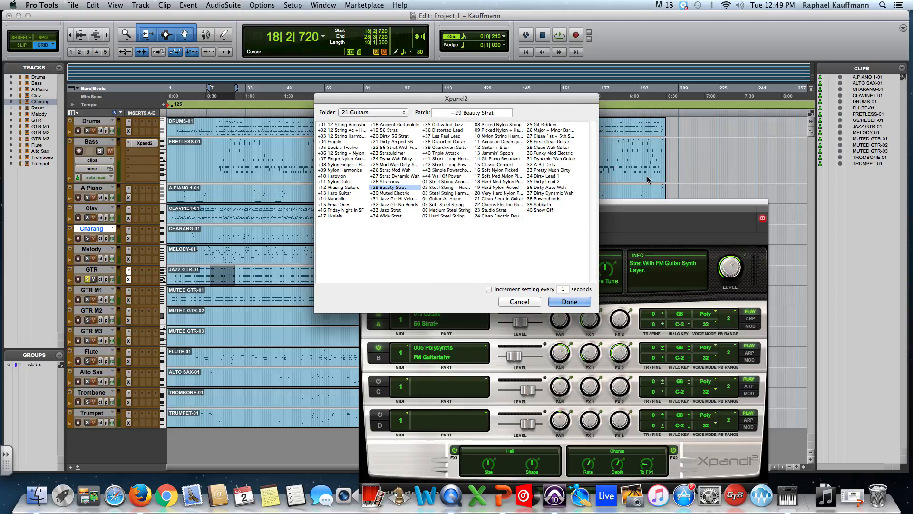
Start playback and audition the guitar presets from +30 Muted Electric through +37 Les Paul Lead on the GTR track.
{"action": "key", "text": "space"}
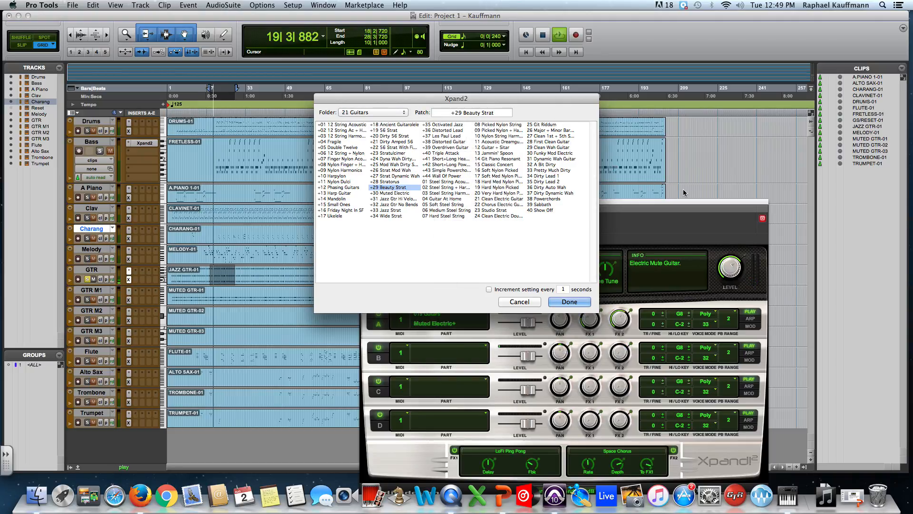
{"action": "key", "text": "Down"}
{"action": "key", "text": "Down"}
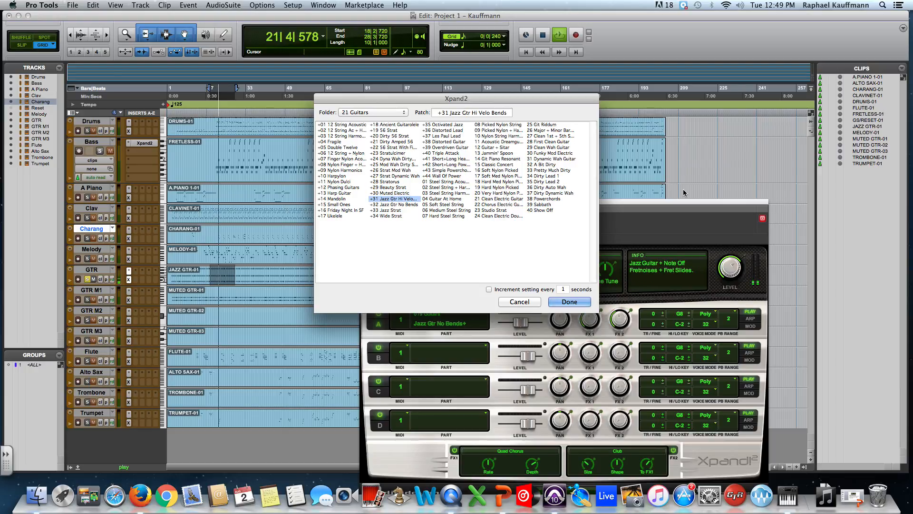
{"action": "key", "text": "Down"}
{"action": "key", "text": "Down"}
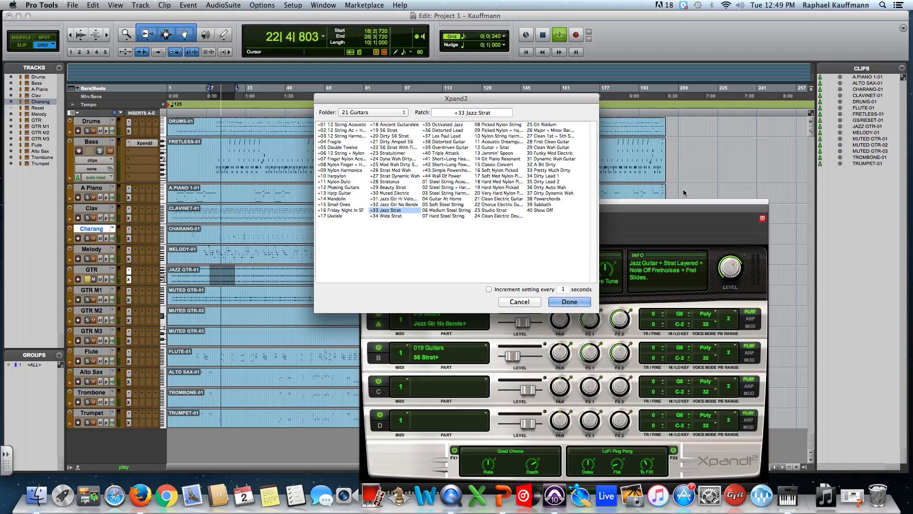
{"action": "key", "text": "Down"}
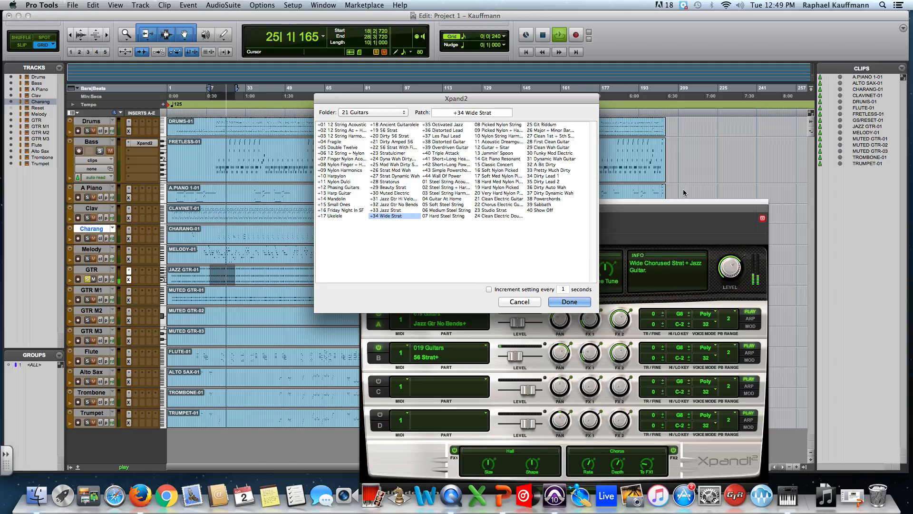
{"action": "key", "text": "Down"}
{"action": "key", "text": "Down"}
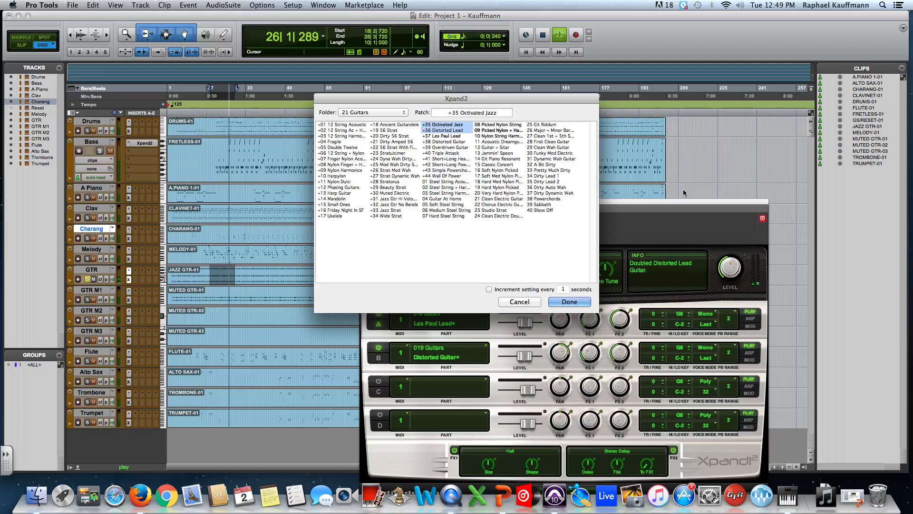
{"action": "key", "text": "Down"}
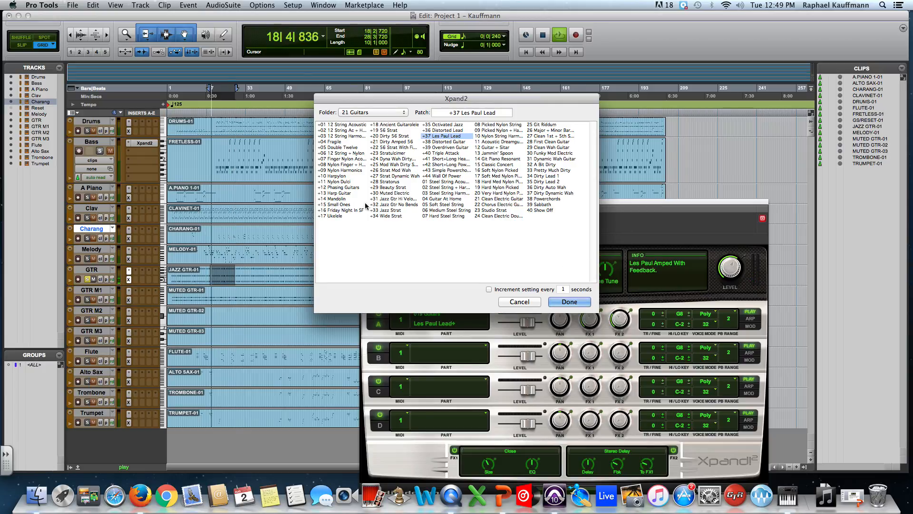
Try +12 Phasing Guitars and +15 Small Ones, and assign the +17 Ukelele preset to the GTR track.
{"action": "left_click", "coordinate": [338, 187]}
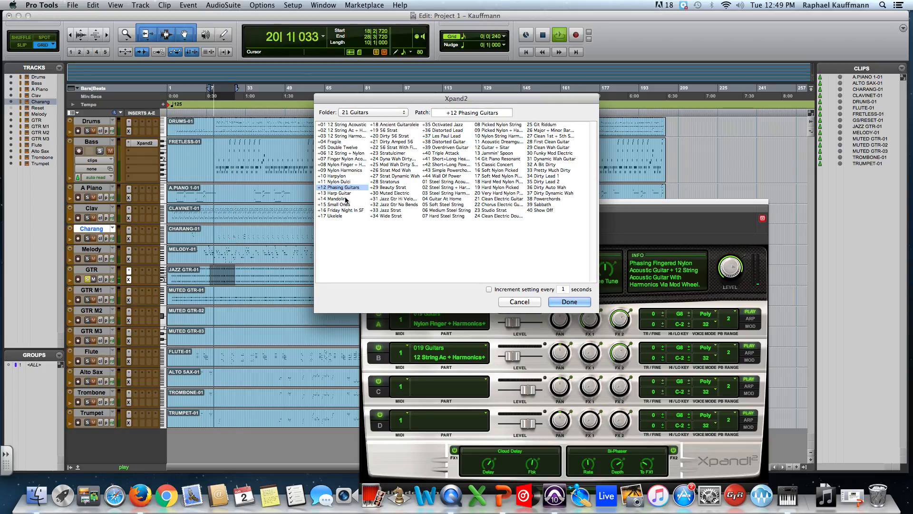
{"action": "left_click", "coordinate": [341, 204]}
{"action": "left_click", "coordinate": [342, 217]}
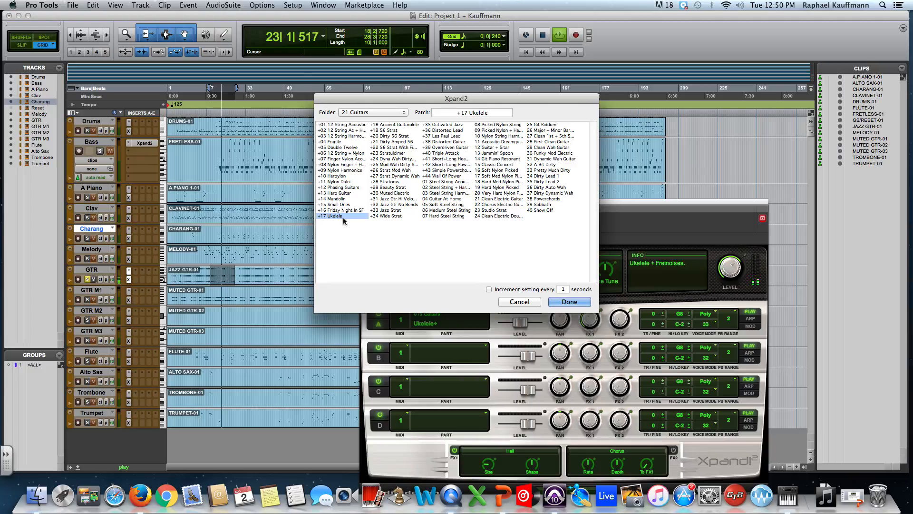
{"action": "left_click", "coordinate": [576, 301]}
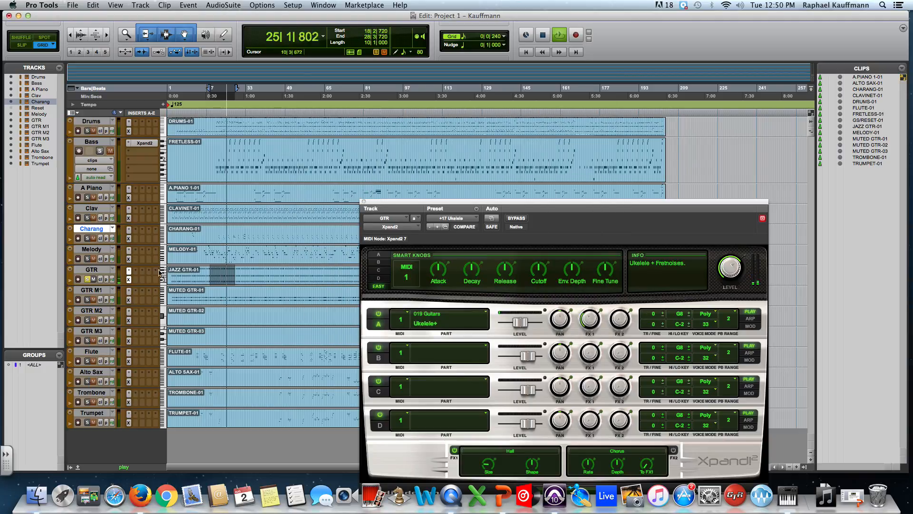
Unsolo the GTR track, stop playback, solo the Bass track and open its Xpand2 instrument.
{"action": "left_click", "coordinate": [87, 279]}
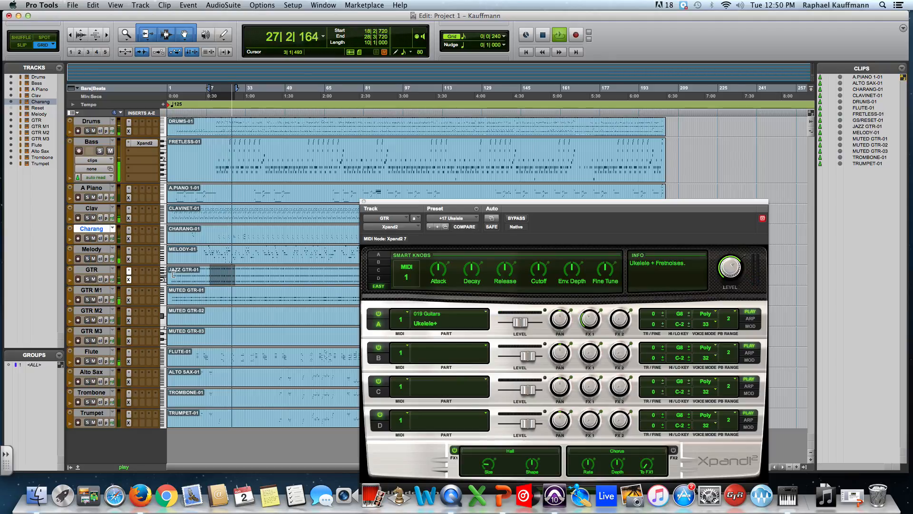
{"action": "key", "text": "space"}
{"action": "left_click", "coordinate": [100, 151]}
{"action": "left_click", "coordinate": [145, 143]}
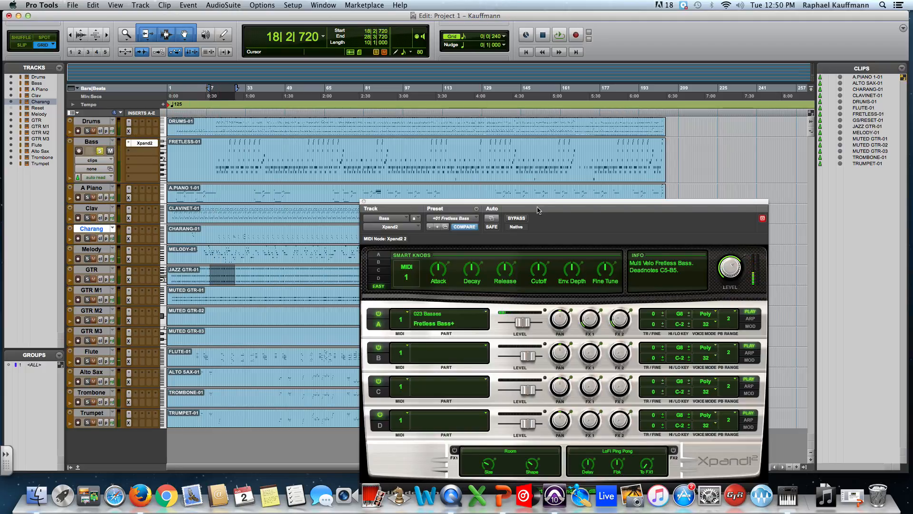
Assign the +05 Aggressor preset from the 24 Synth Basses folder to the Bass track and play it back.
{"action": "left_click", "coordinate": [474, 221]}
{"action": "mouse_move", "coordinate": [490, 211]}
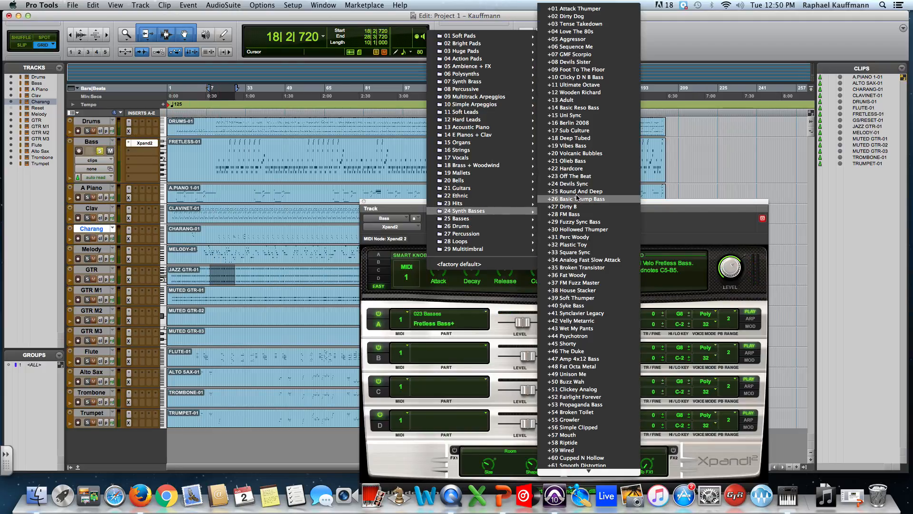
{"action": "left_click", "coordinate": [579, 41]}
{"action": "key", "text": "space"}
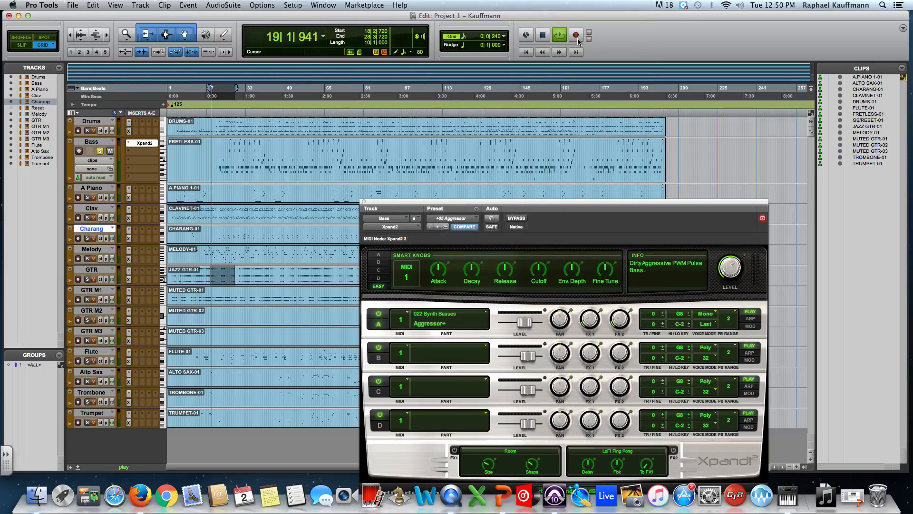
Unsolo the Bass track, stop playback and open the Drums track's Xpand2 instrument.
{"action": "left_click", "coordinate": [99, 152]}
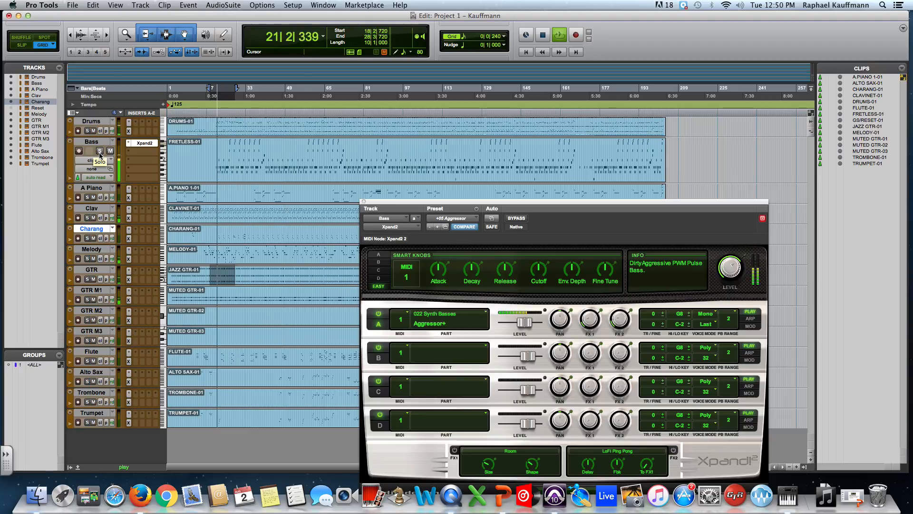
{"action": "key", "text": "space"}
{"action": "left_click", "coordinate": [130, 133]}
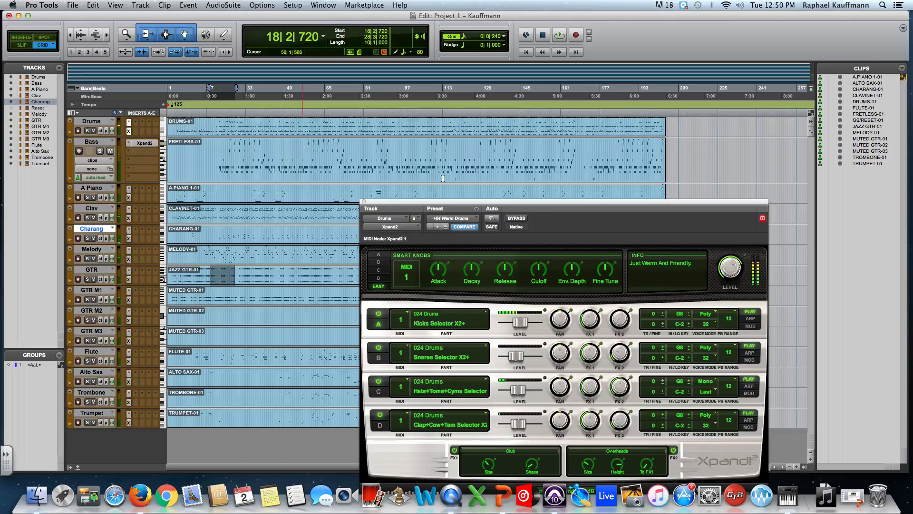
Try the +11 Electro preset from the 26 Drums folder on the Drums track and play it from bar 30.
{"action": "left_click", "coordinate": [472, 219]}
{"action": "mouse_move", "coordinate": [472, 221]}
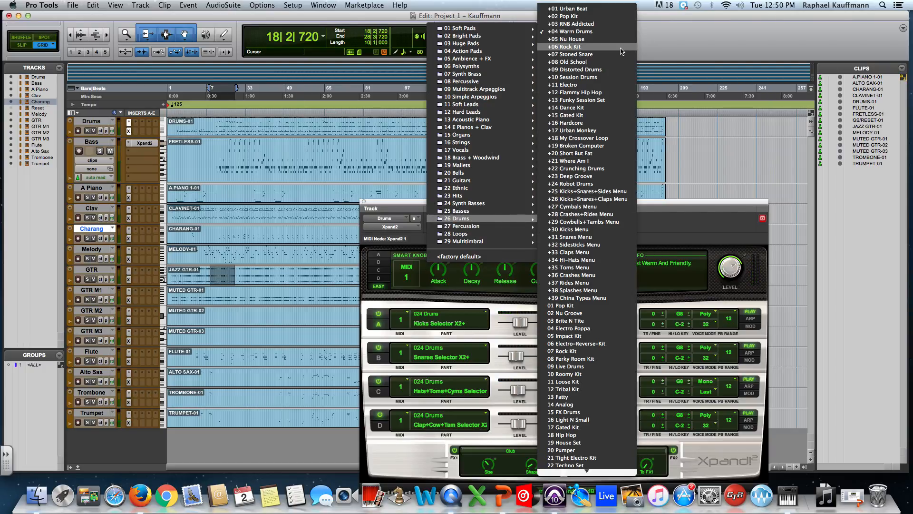
{"action": "left_click", "coordinate": [619, 84]}
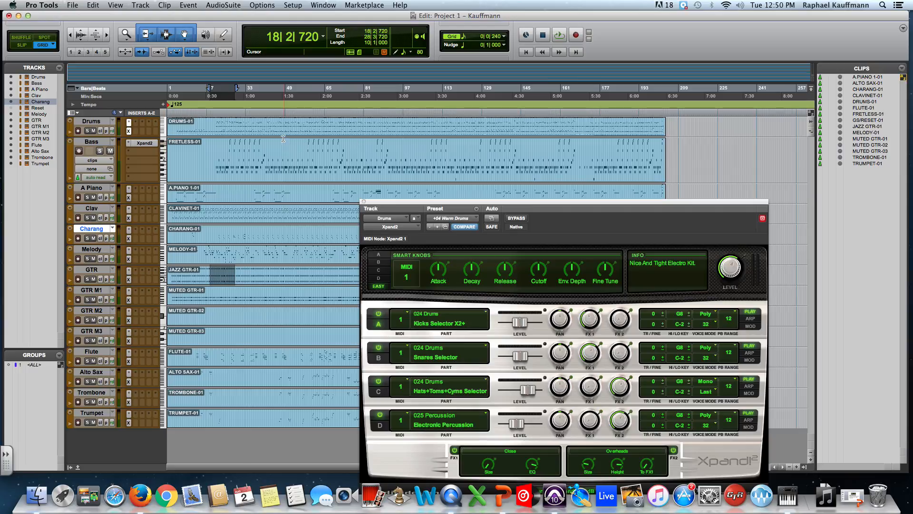
{"action": "left_click", "coordinate": [239, 125]}
{"action": "key", "text": "space"}
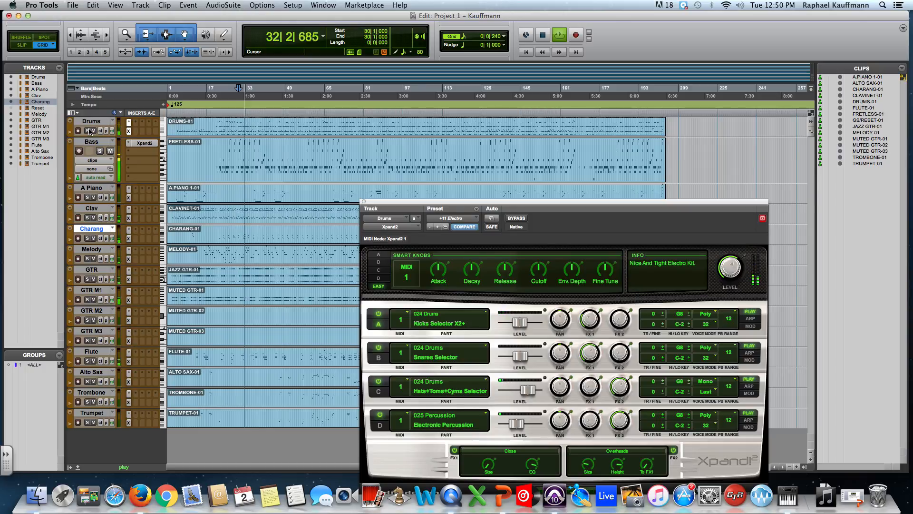
Solo the Drums track, assign it the +14 Dance Kit preset, then close its instrument window and unsolo it.
{"action": "left_click", "coordinate": [89, 131]}
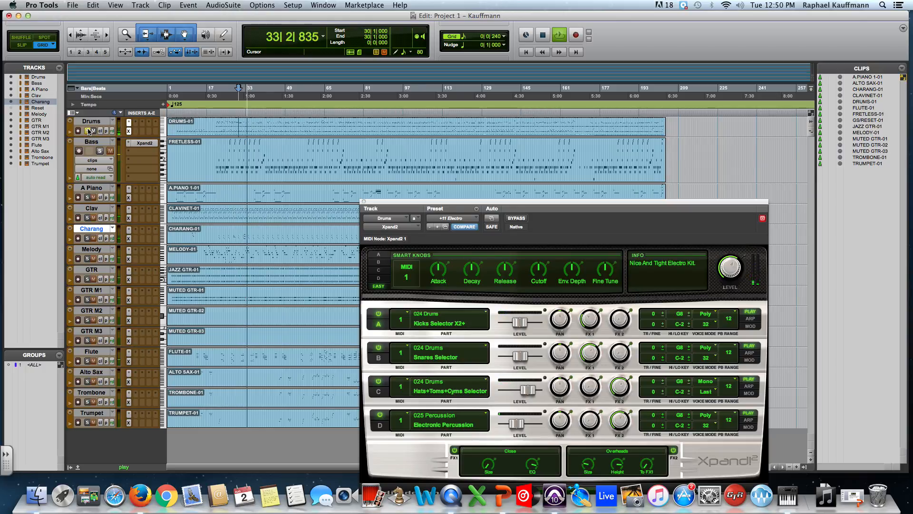
{"action": "left_click", "coordinate": [452, 218]}
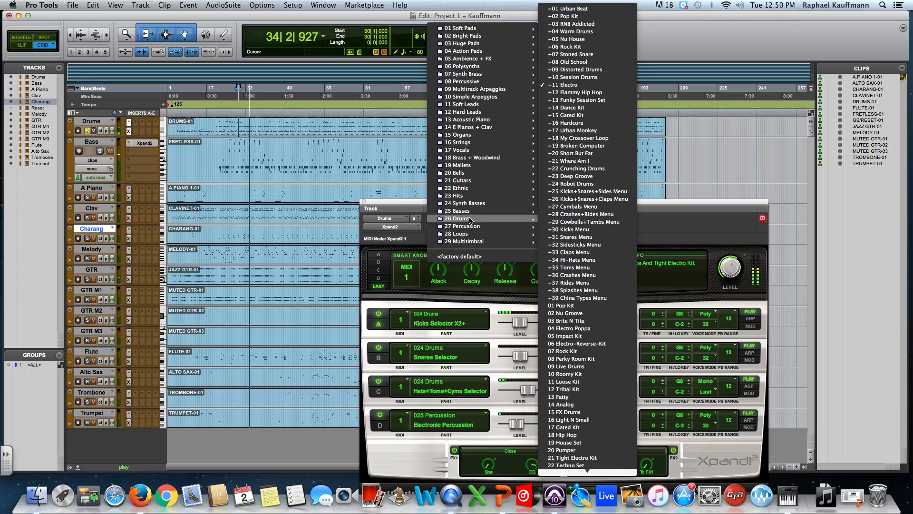
{"action": "left_click", "coordinate": [568, 108]}
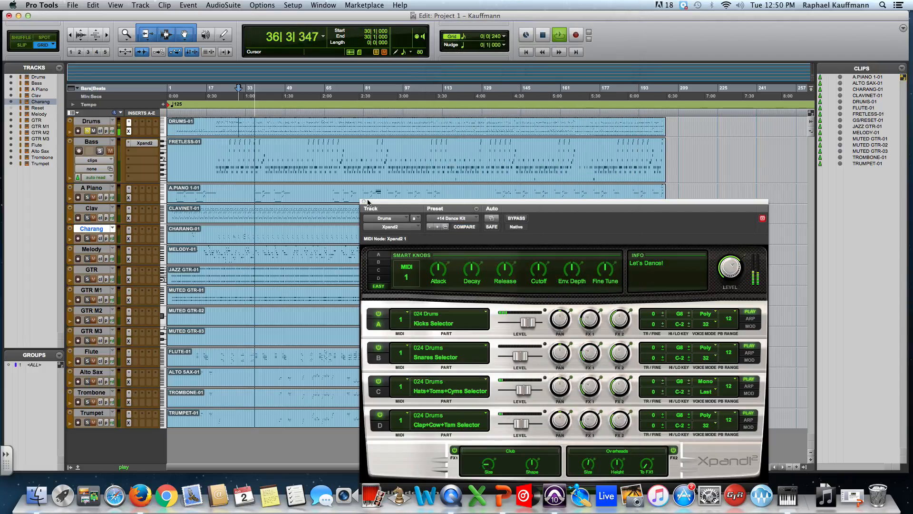
{"action": "left_click", "coordinate": [364, 203]}
{"action": "left_click", "coordinate": [87, 130]}
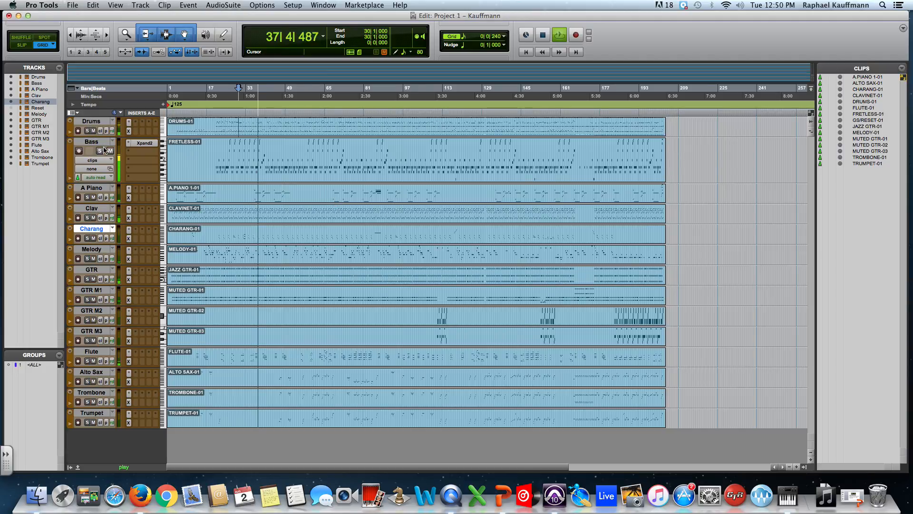
Solo the A Piano track, stop playback and open the track's Xpand2 instrument.
{"action": "left_click", "coordinate": [87, 197]}
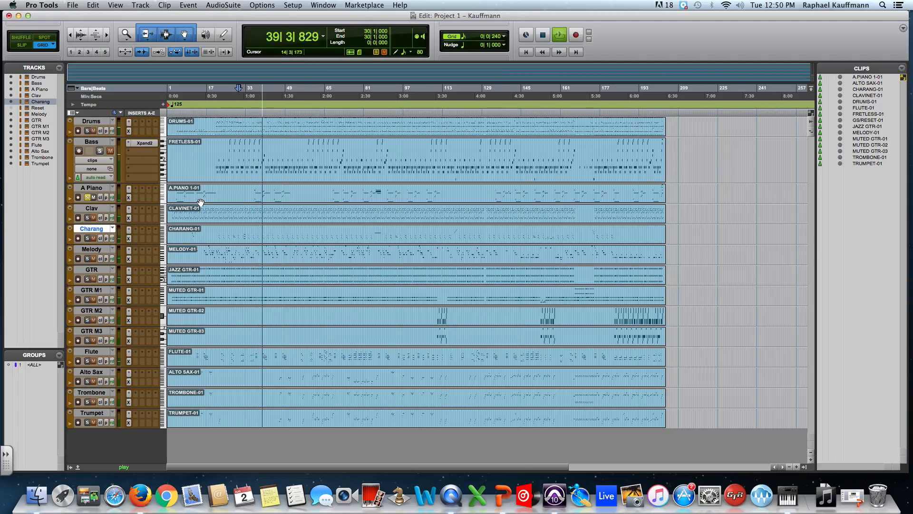
{"action": "key", "text": "space"}
{"action": "left_click", "coordinate": [129, 189]}
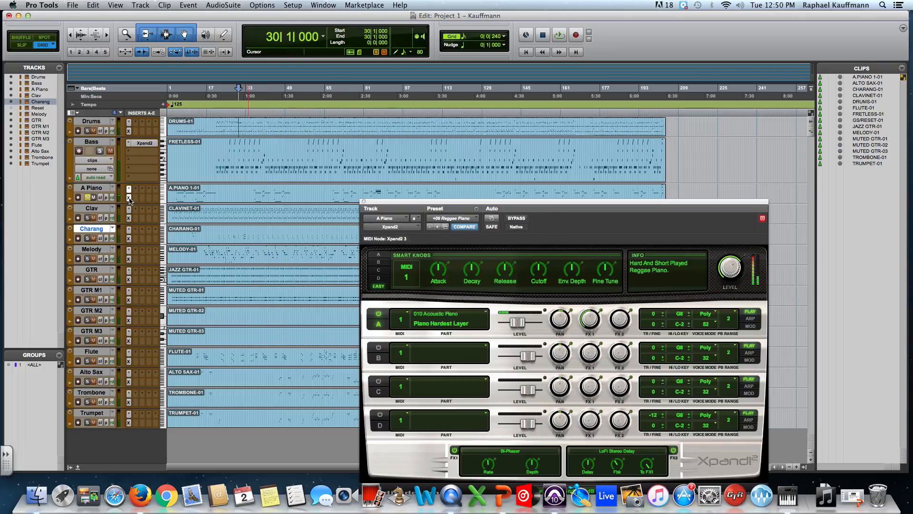
Try the +12 Whine Maker preset from the 11 Soft Leads folder on the A Piano track.
{"action": "left_click", "coordinate": [462, 220]}
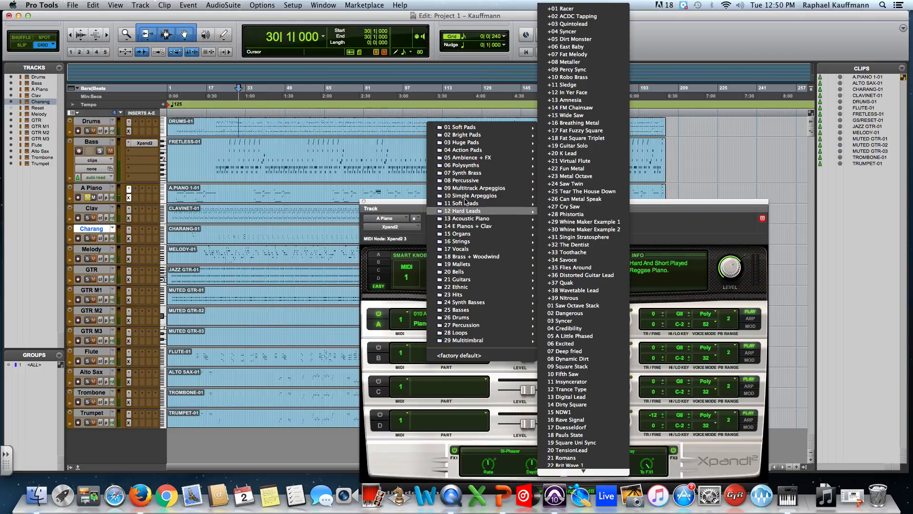
{"action": "mouse_move", "coordinate": [466, 204]}
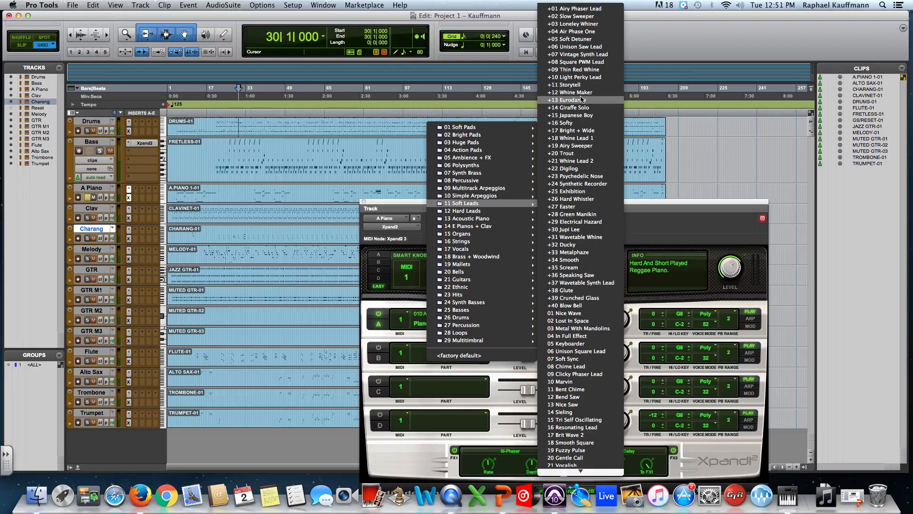
{"action": "left_click", "coordinate": [584, 93]}
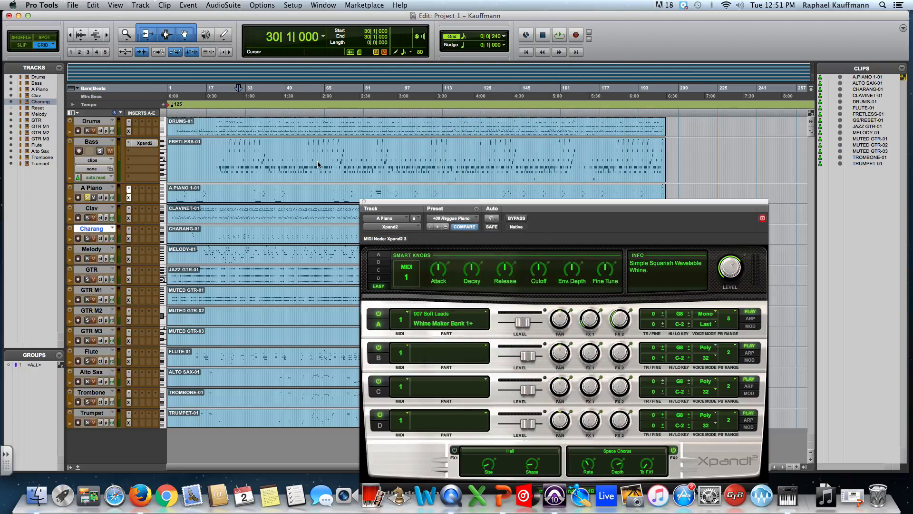
Audition the A Piano track's lead sound from 35|1|240, toggling its solo to compare it with the full mix.
{"action": "key", "text": "space"}
{"action": "key", "text": "space"}
{"action": "key", "text": "space"}
{"action": "key", "text": "space"}
{"action": "left_click", "coordinate": [252, 193]}
{"action": "key", "text": "space"}
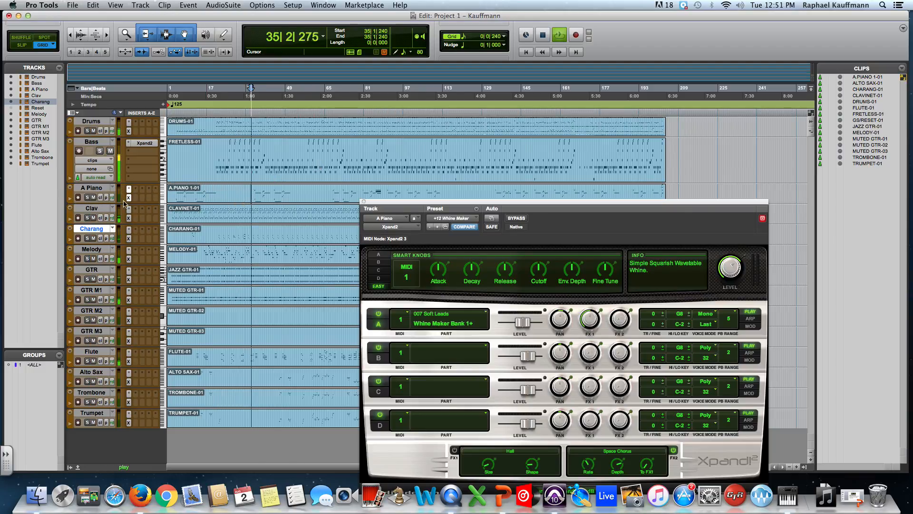
{"action": "left_click", "coordinate": [88, 198]}
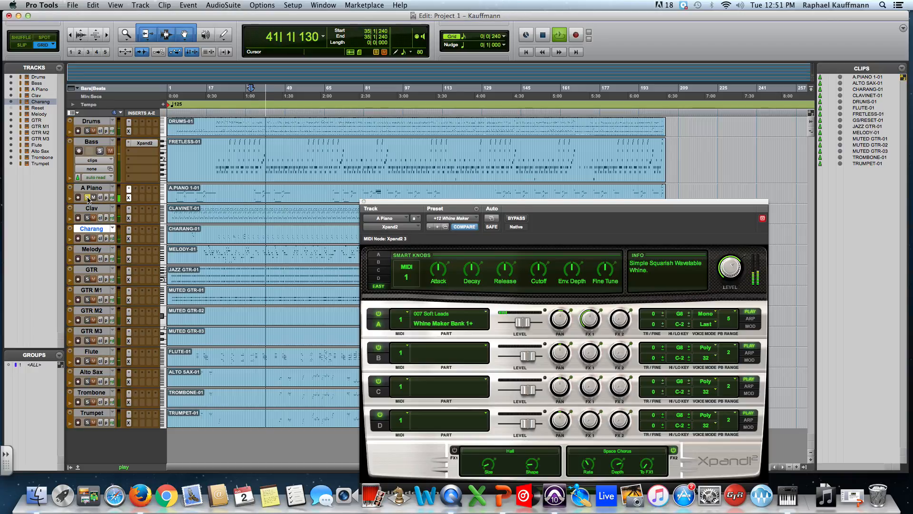
{"action": "key", "text": "space"}
Try the +02 Big Soft Strings preset from the 16 Strings folder on the A Piano track and audition it soloed and in the mix.
{"action": "left_click", "coordinate": [469, 219]}
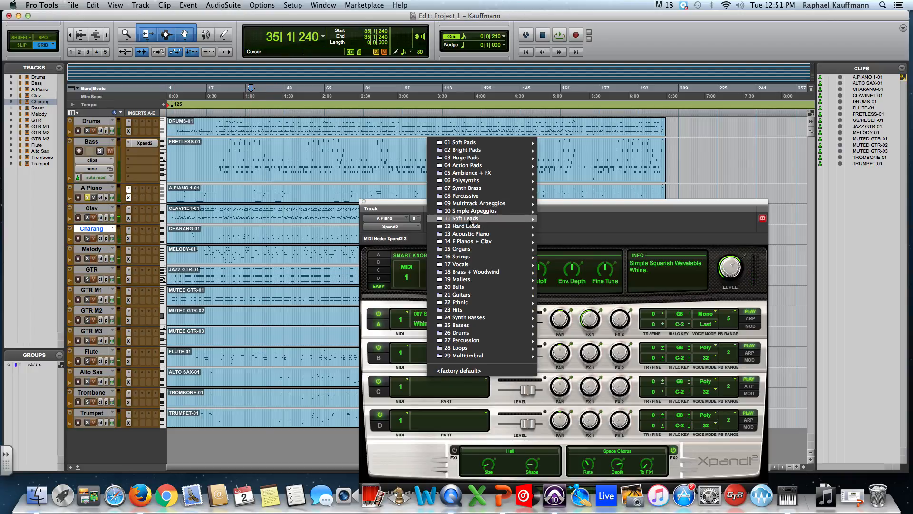
{"action": "mouse_move", "coordinate": [472, 222]}
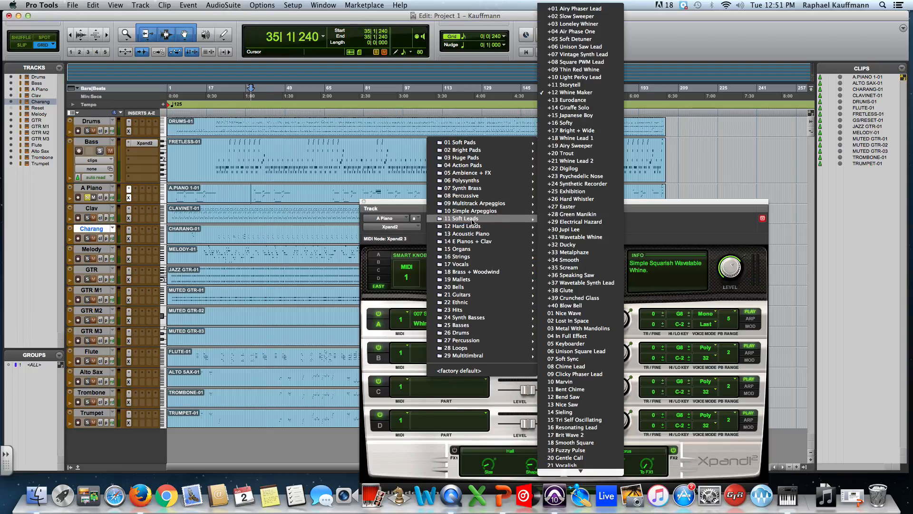
{"action": "mouse_move", "coordinate": [470, 181]}
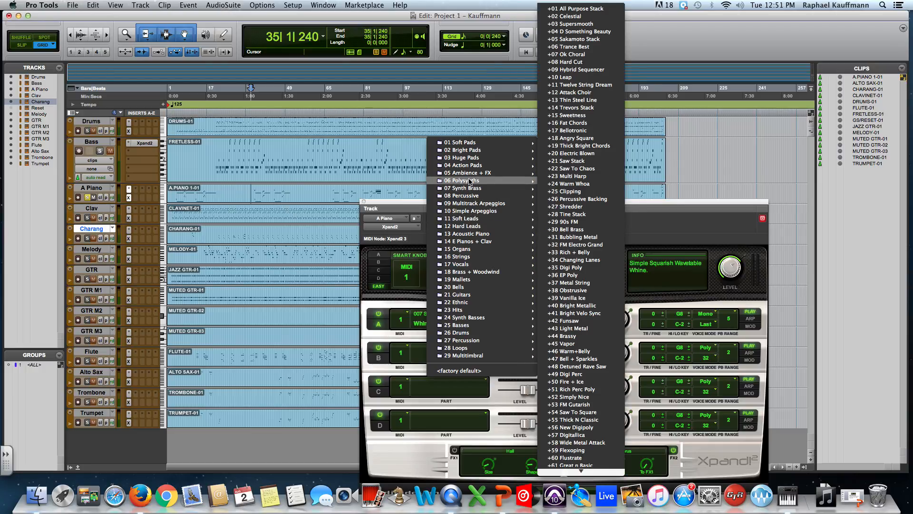
{"action": "mouse_move", "coordinate": [471, 259]}
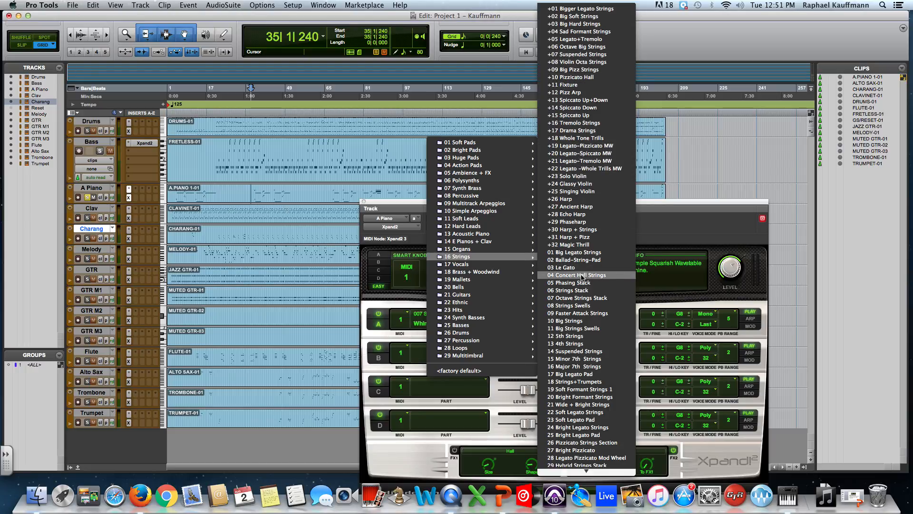
{"action": "left_click", "coordinate": [566, 17]}
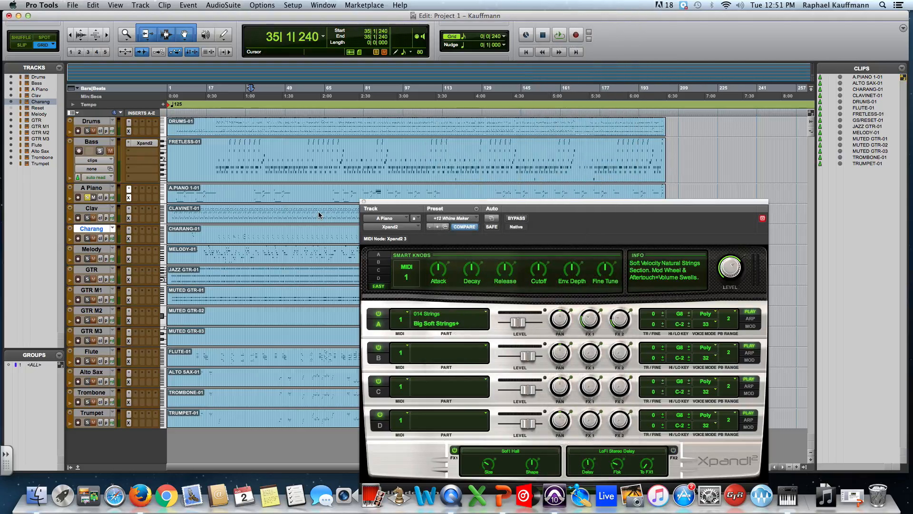
{"action": "key", "text": "space"}
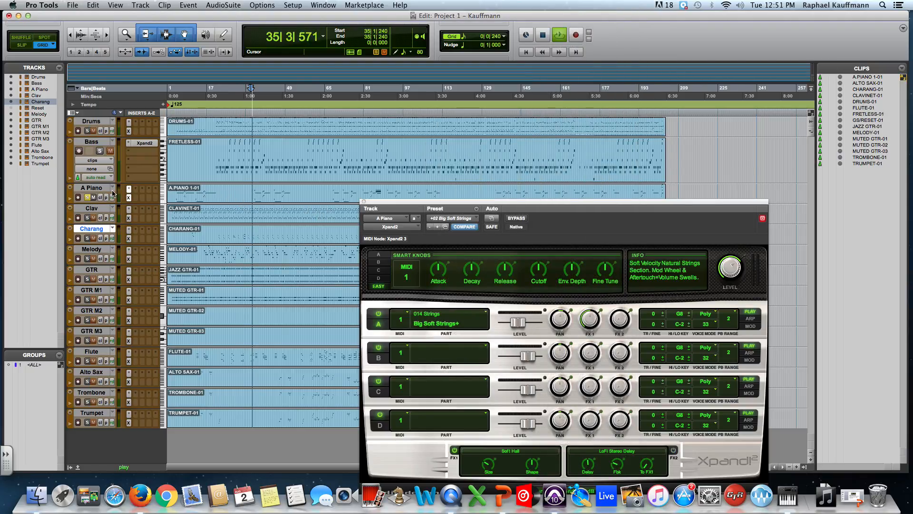
{"action": "left_click", "coordinate": [87, 199]}
{"action": "left_click", "coordinate": [87, 198]}
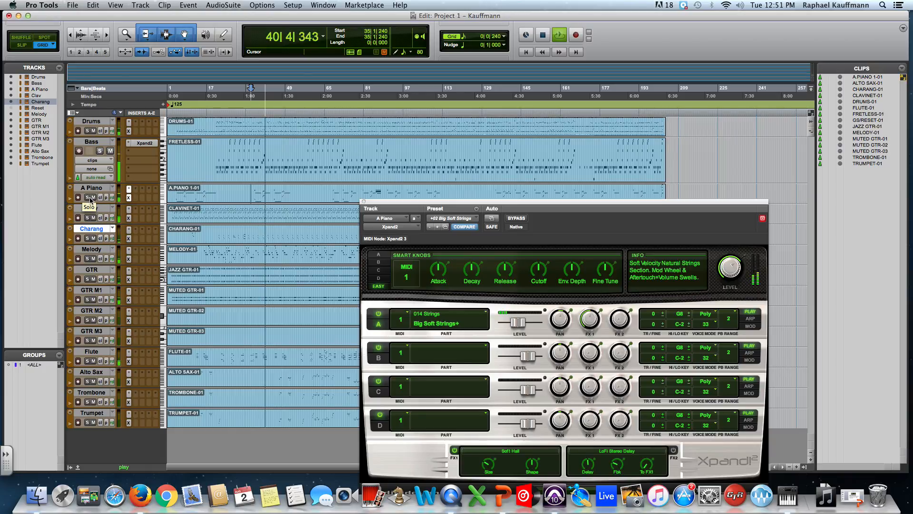
{"action": "key", "text": "space"}
Assign the +09 Big Pizz Strings preset to the A Piano track and audition it from 36|3|480.
{"action": "left_click", "coordinate": [468, 219]}
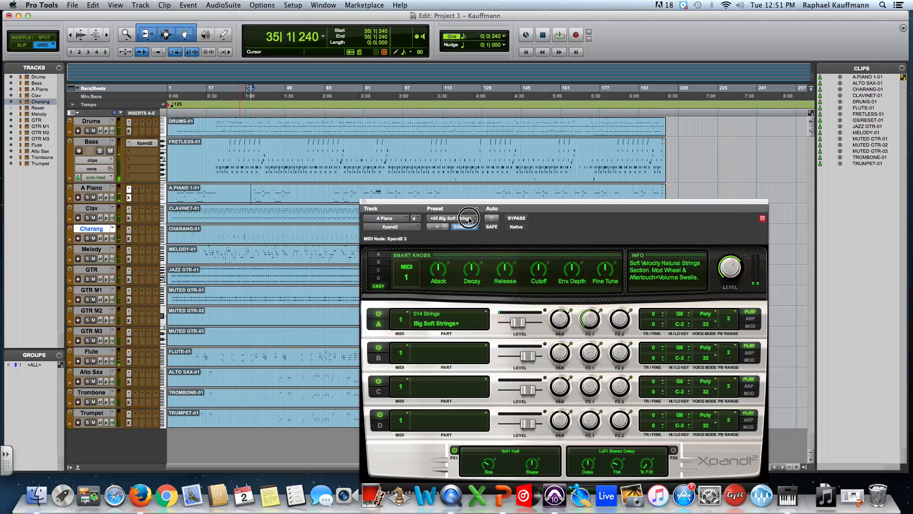
{"action": "mouse_move", "coordinate": [468, 218]}
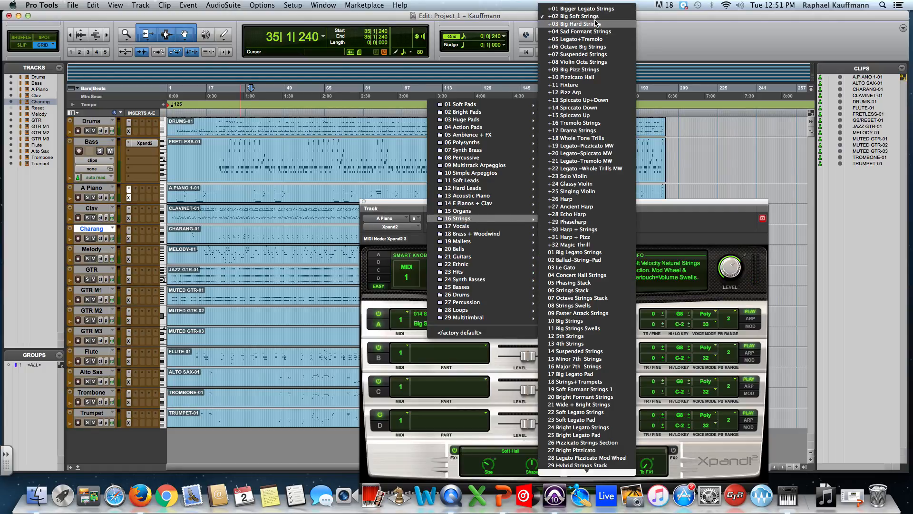
{"action": "left_click", "coordinate": [581, 69]}
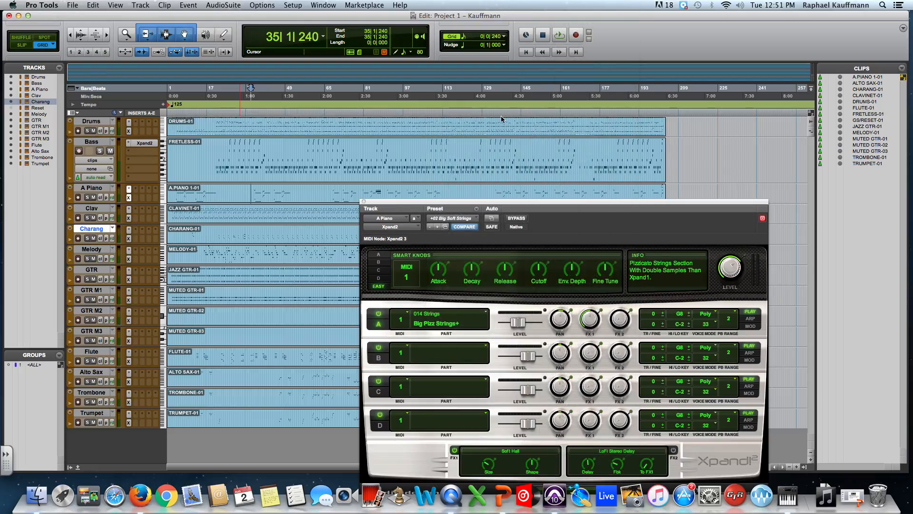
{"action": "key", "text": "space"}
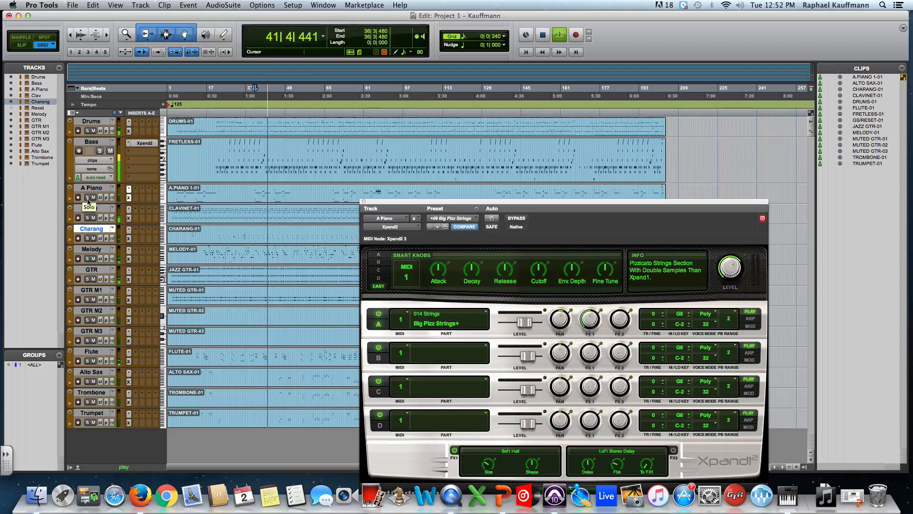
{"action": "key", "text": "space"}
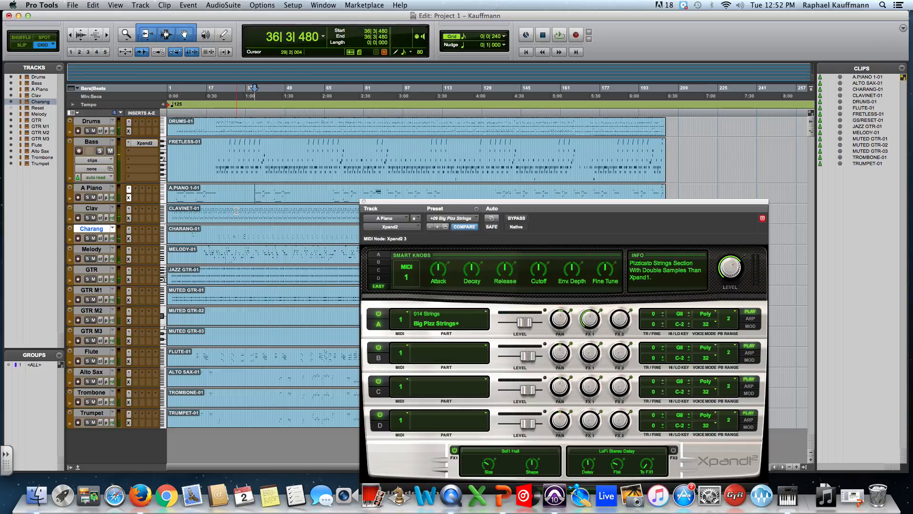